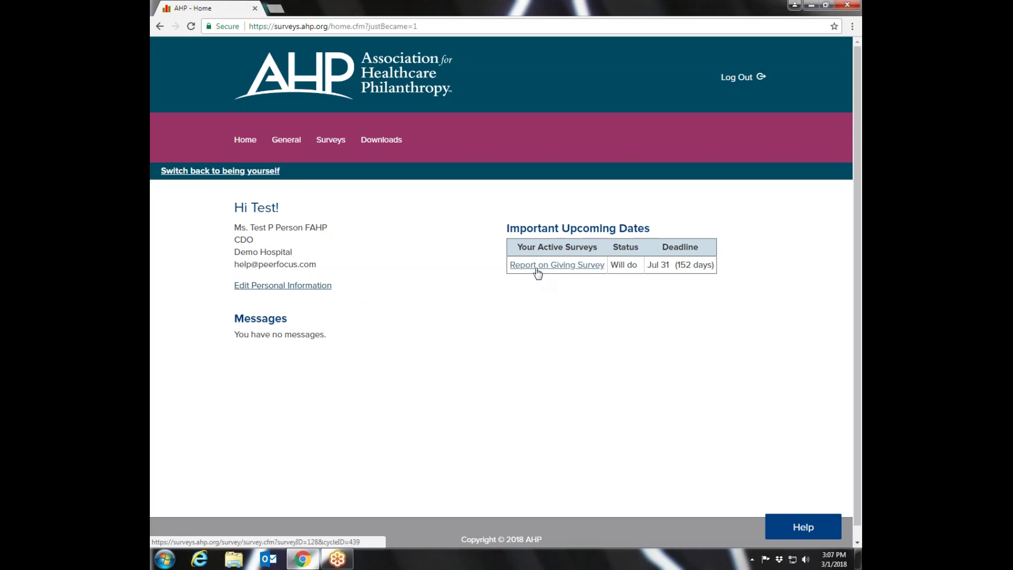
- Open the Report on Giving Survey and review its Survey Status, Survey Form and Completion Process sections
left_click(537, 268)
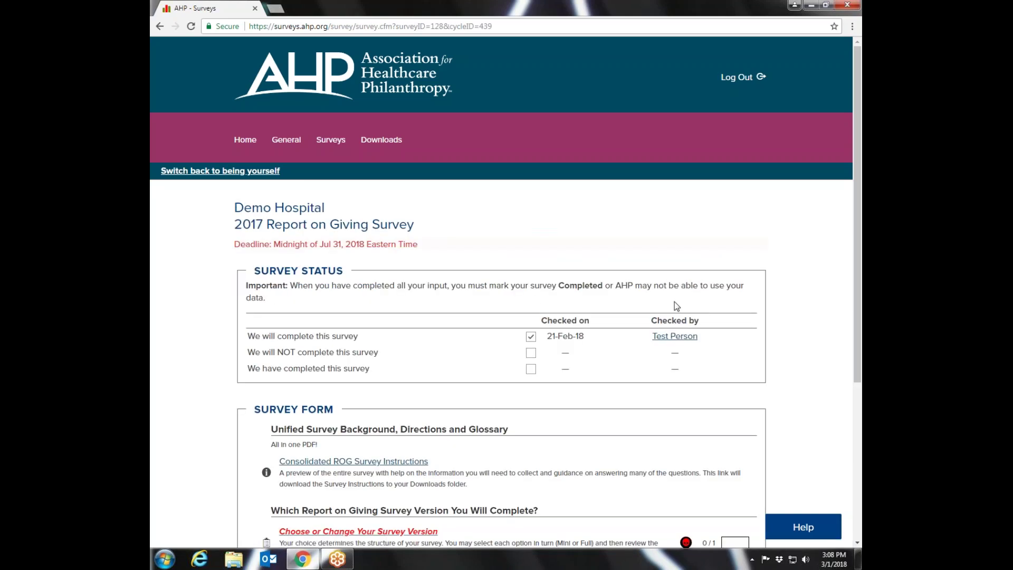
scroll(861, 190, "down", 3)
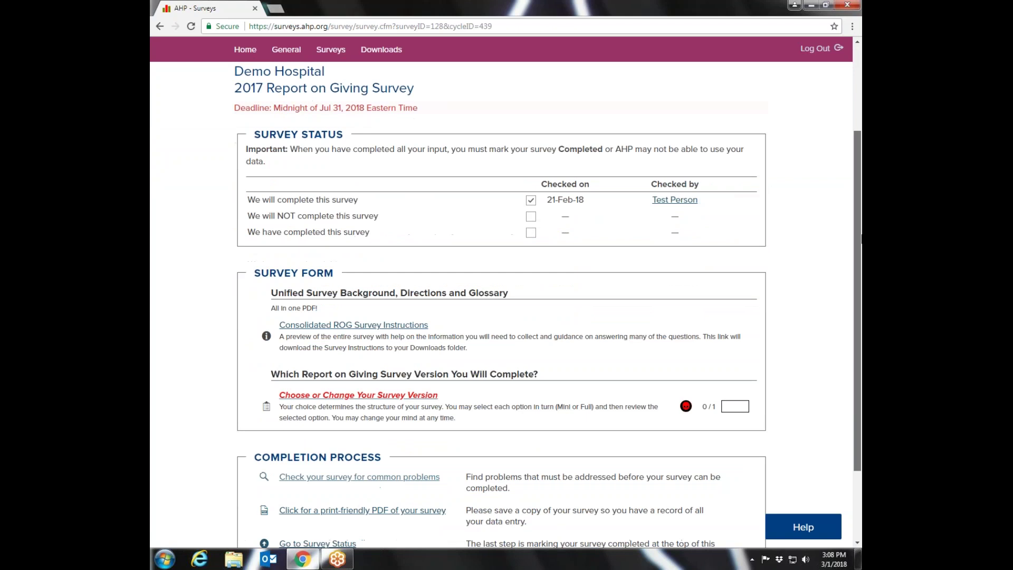
left_click_drag(861, 220, 860, 207)
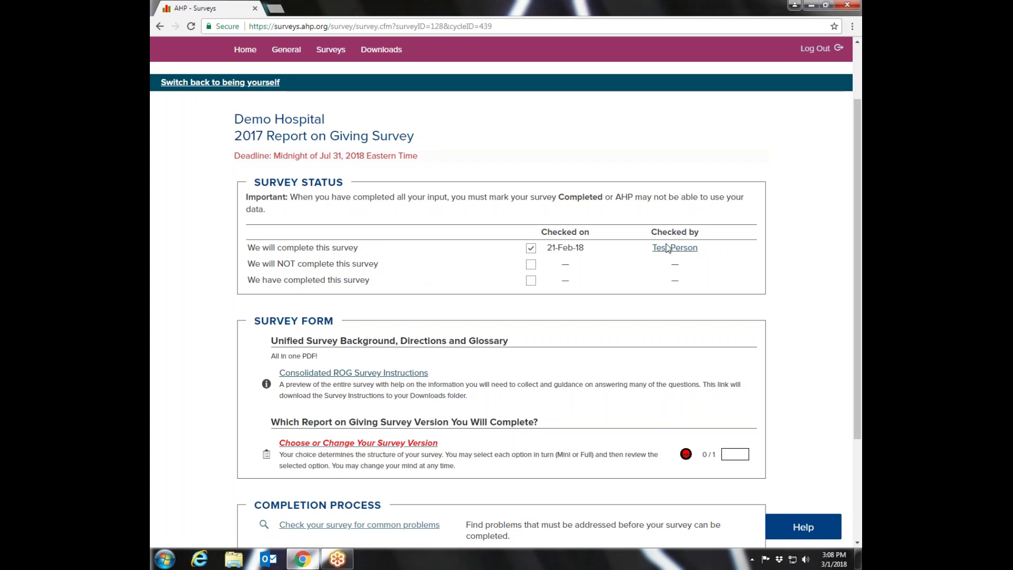
left_click_drag(859, 191, 857, 257)
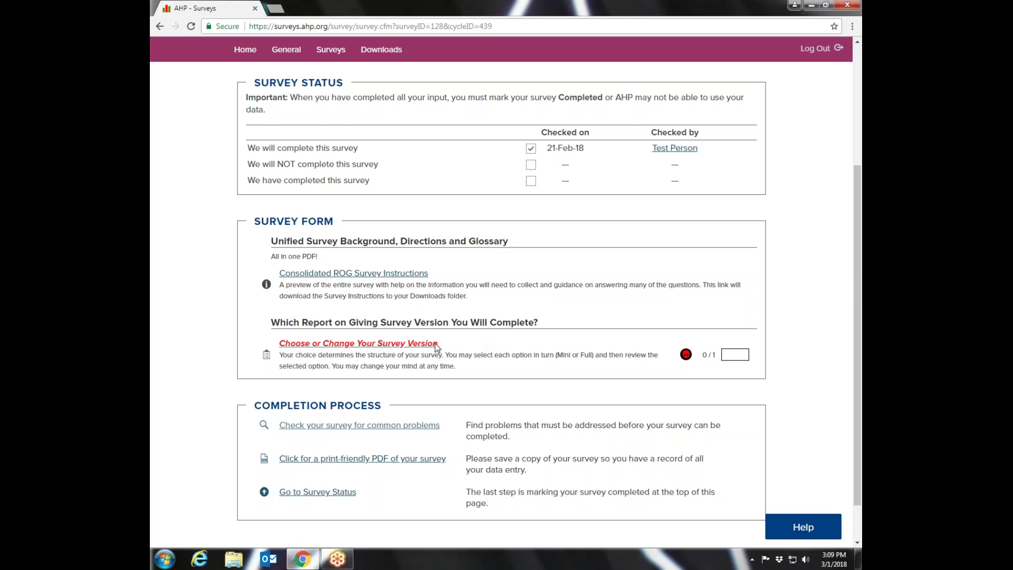
- Choose Mini Survey as the survey version, save it back to the survey menu and check the ROG Mini Survey's problem indicators
left_click(376, 345)
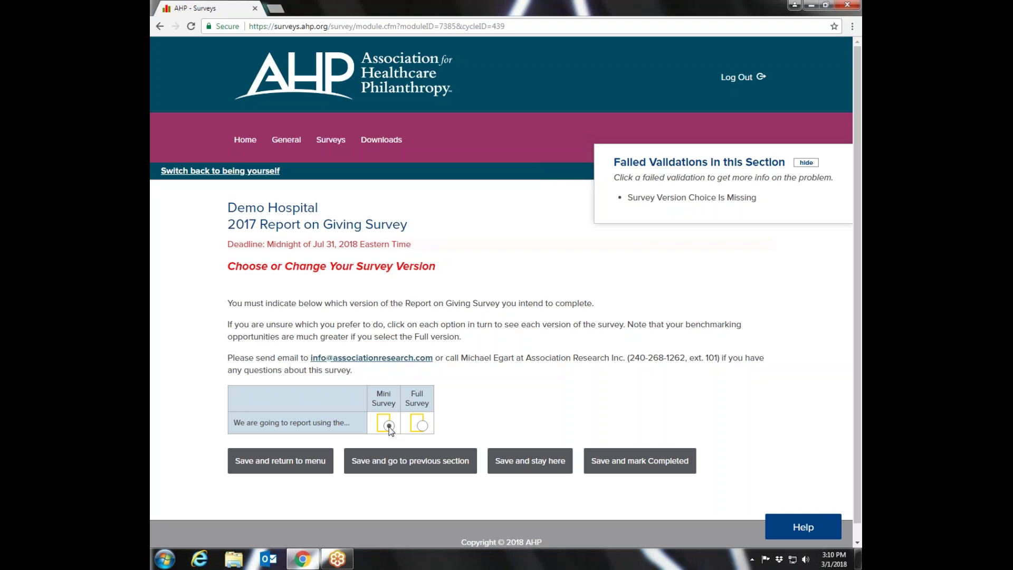
left_click(267, 462)
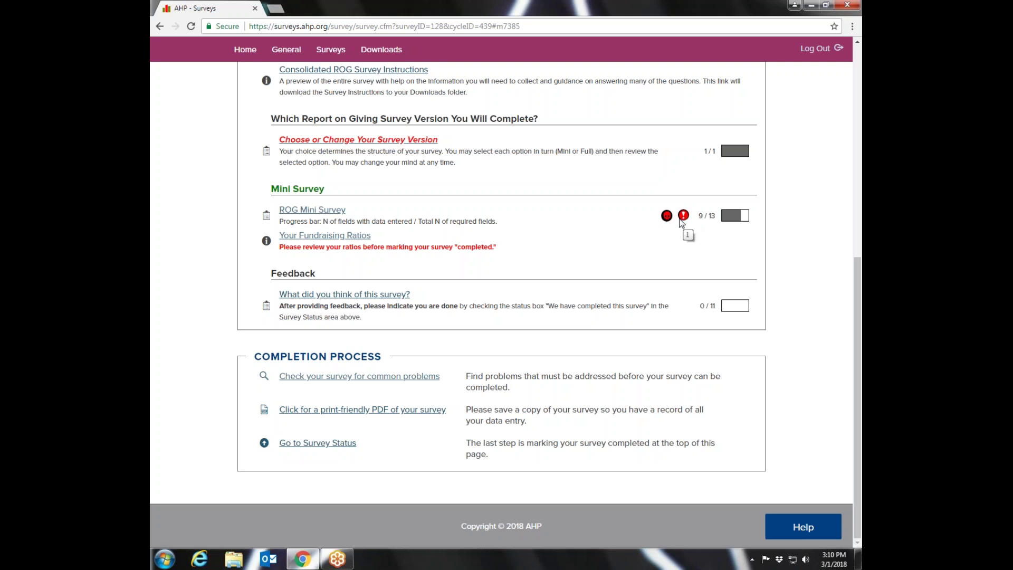
mouse_move(682, 221)
mouse_move(857, 276)
left_mouse_down()
mouse_move(858, 248)
mouse_move(857, 264)
left_mouse_up()
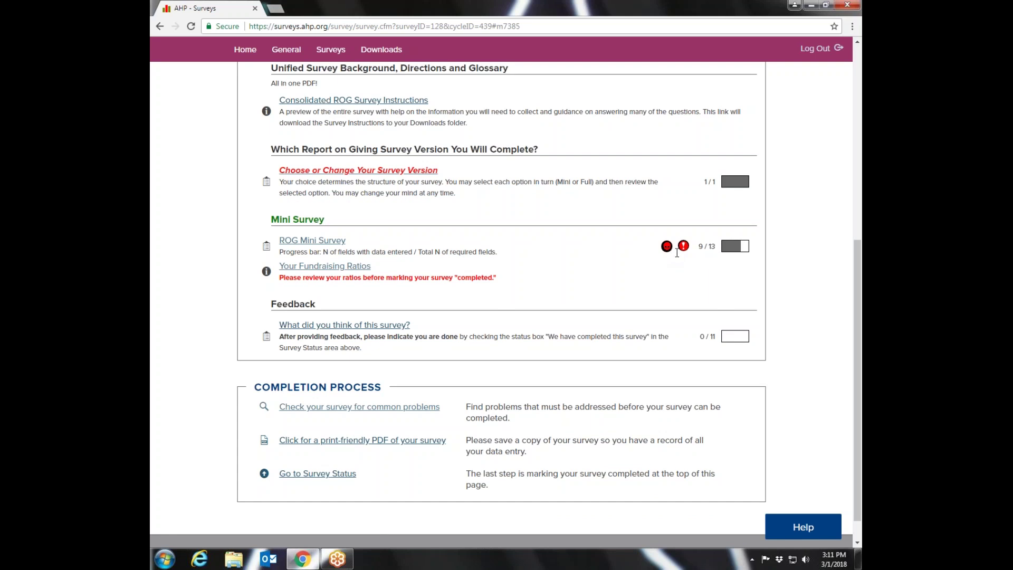
- Open the ROG Mini Survey, hide its failed validations list and review the Contacts and Organization Type sections
left_click(303, 242)
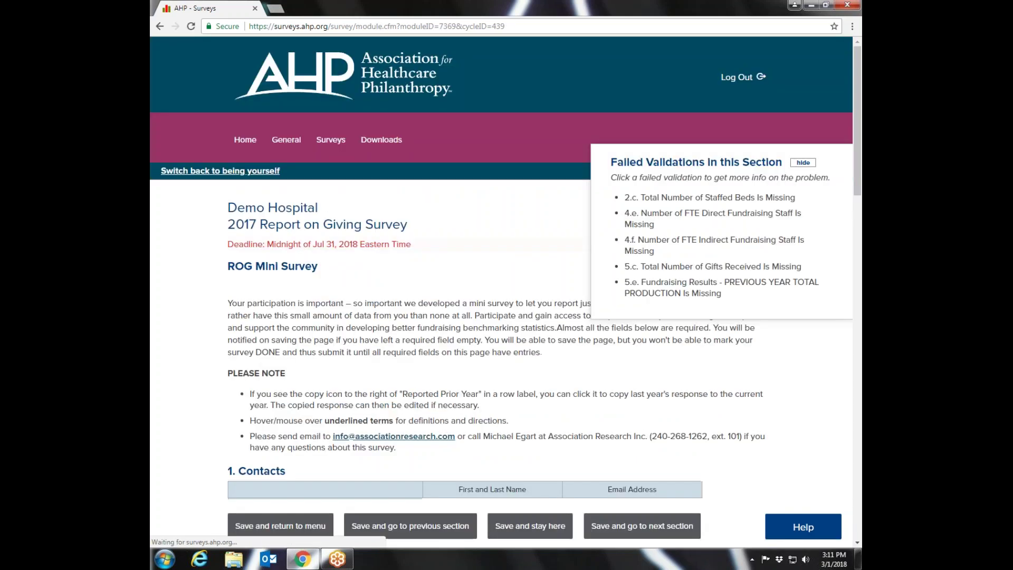
left_click(804, 164)
left_click_drag(858, 129, 857, 219)
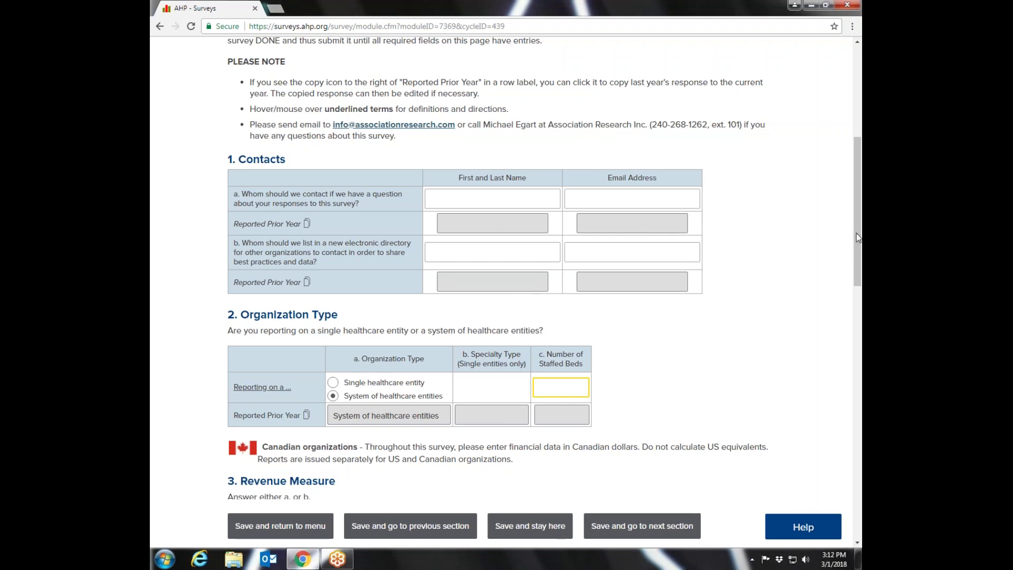
left_click_drag(860, 235, 860, 241)
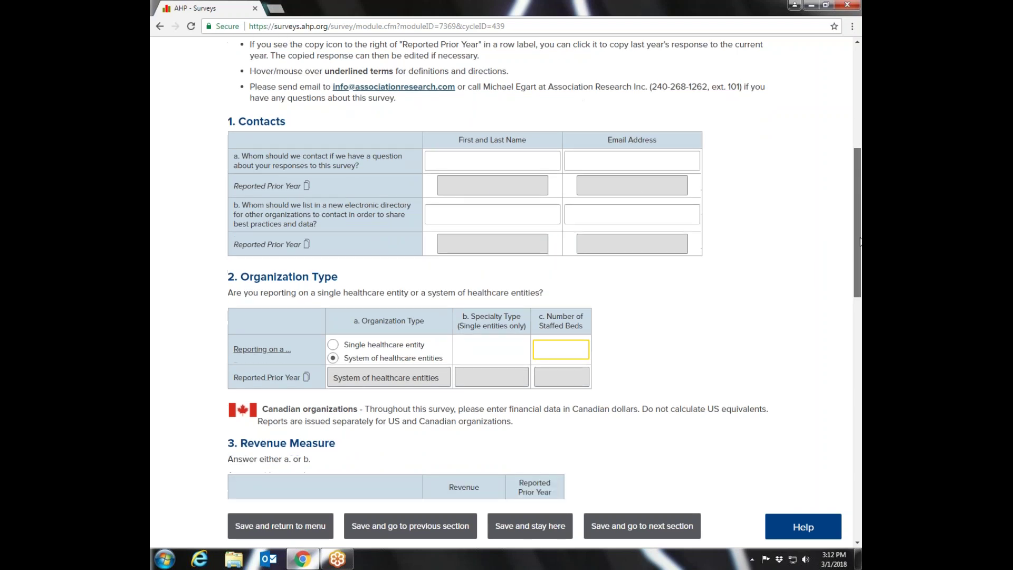
scroll(860, 241, "up", 1)
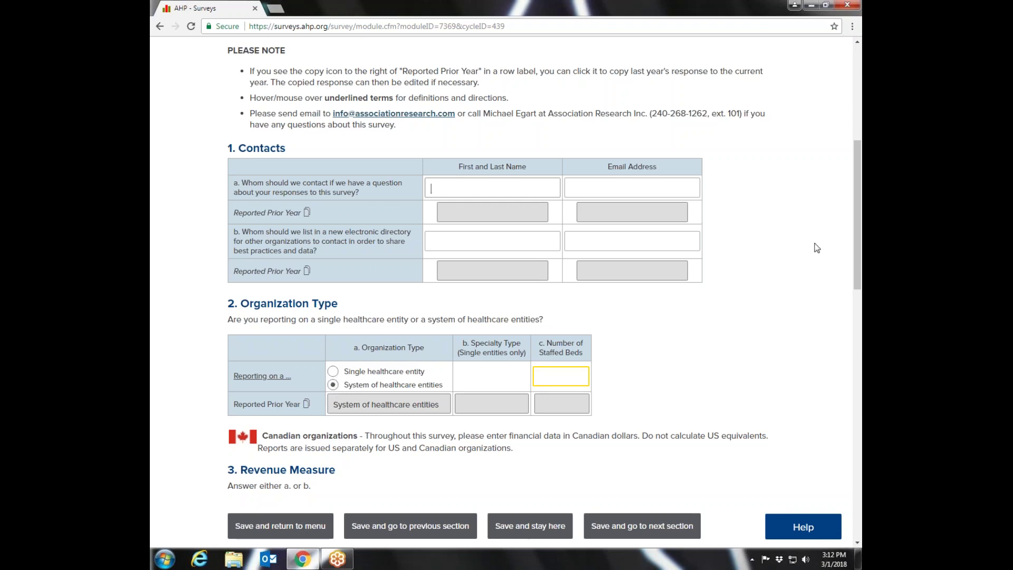
- Review the Revenue Measure section and the Fundraising Expenses and Staffing section, checking the Net Patient Service Revenue field
left_click_drag(859, 204, 821, 256)
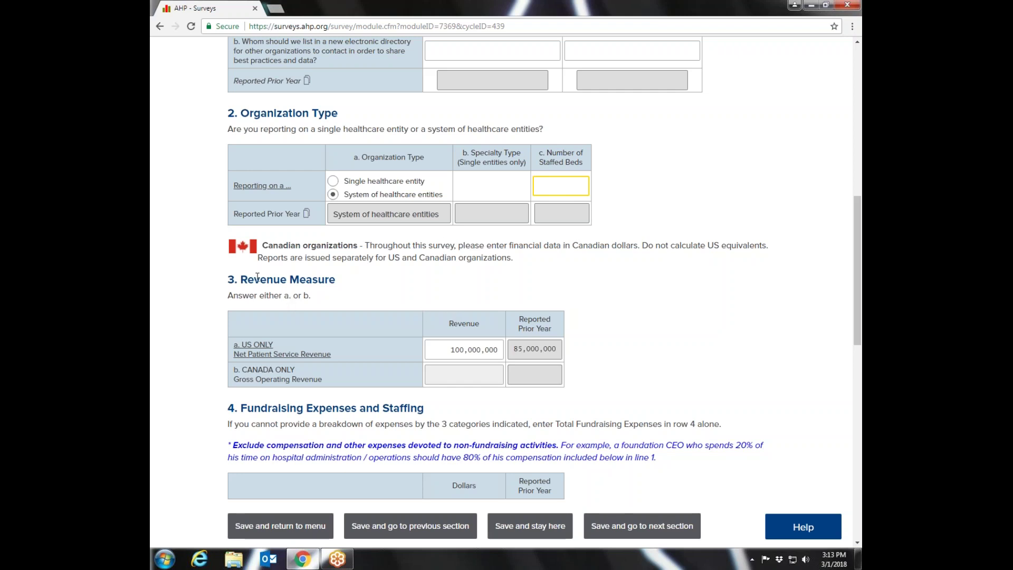
left_click_drag(858, 230, 860, 280)
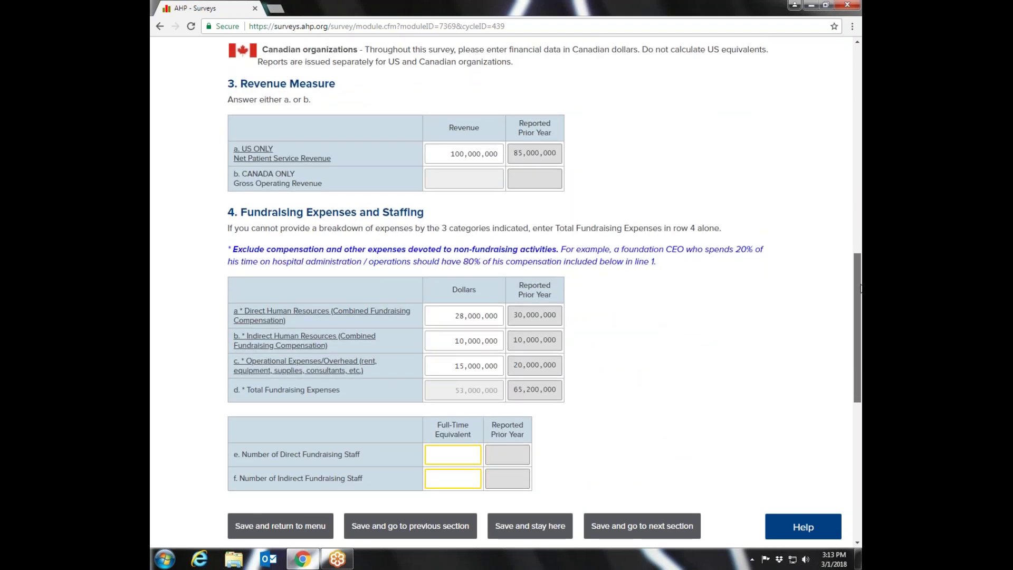
mouse_move(272, 161)
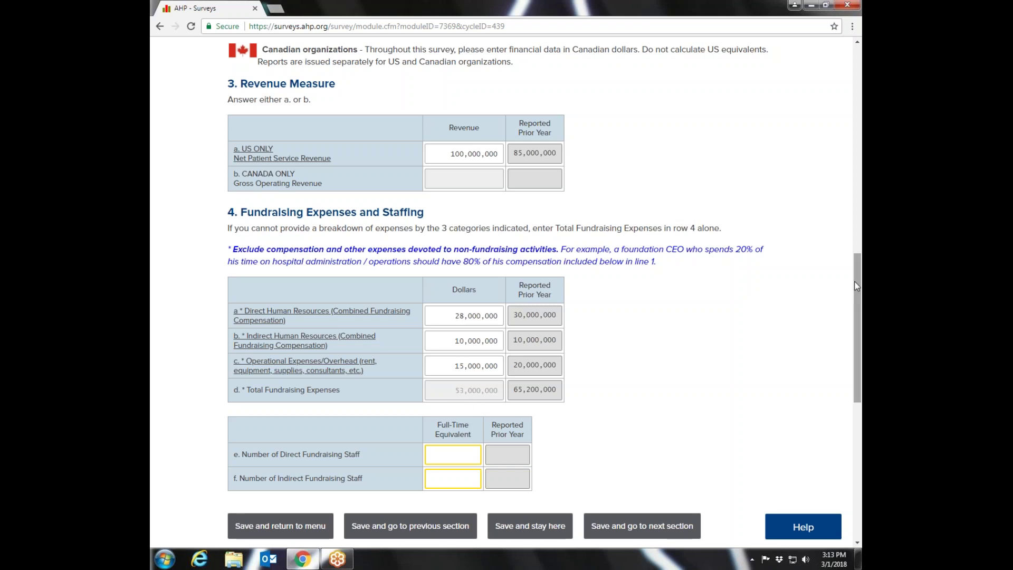
- Read the Fundraising Results definitions for Total Cash and Total Number of Donors, and review the Comments and Fundraising Expenses sections
left_click_drag(857, 290, 861, 364)
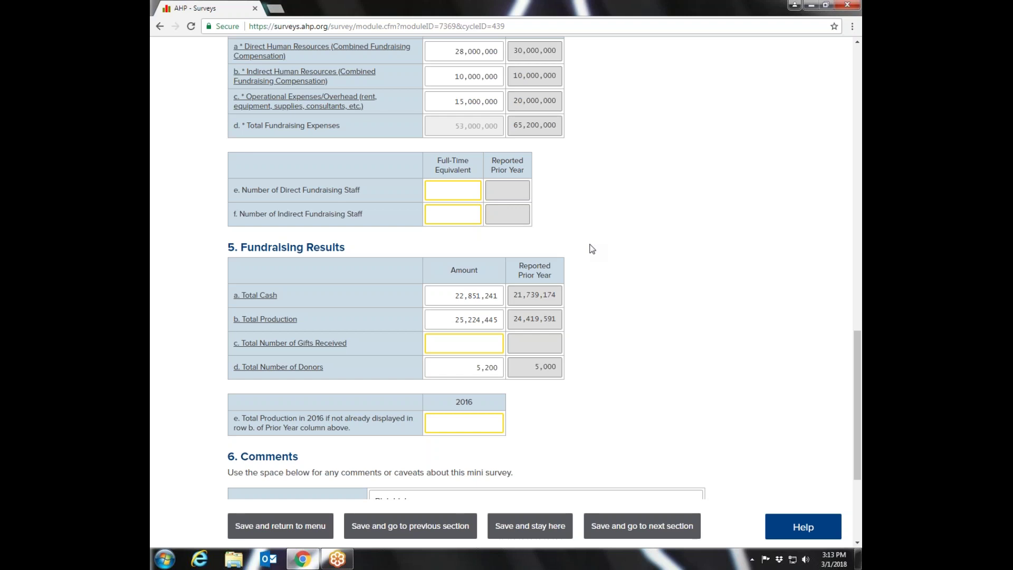
mouse_move(294, 297)
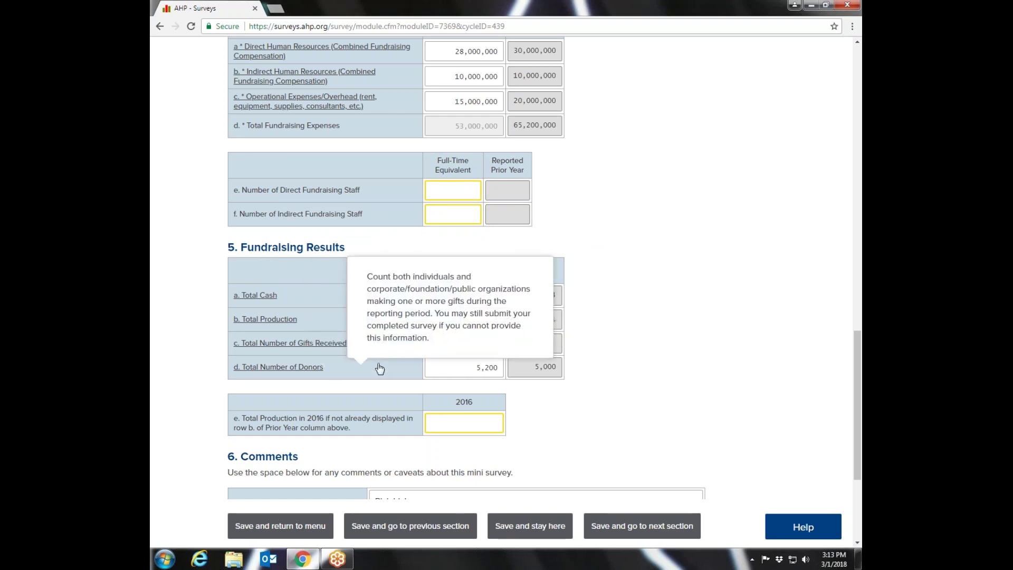
mouse_move(259, 295)
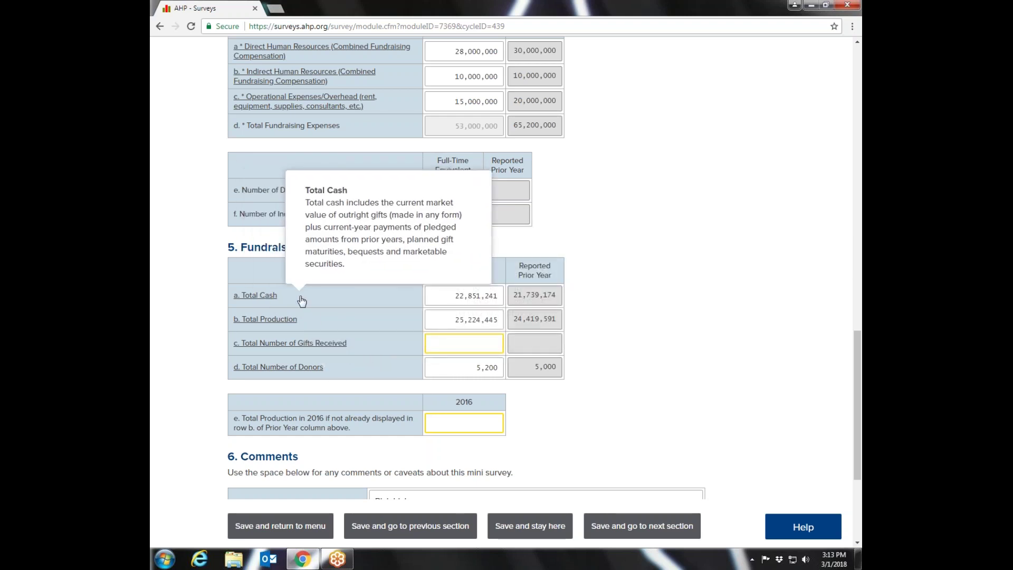
mouse_move(305, 98)
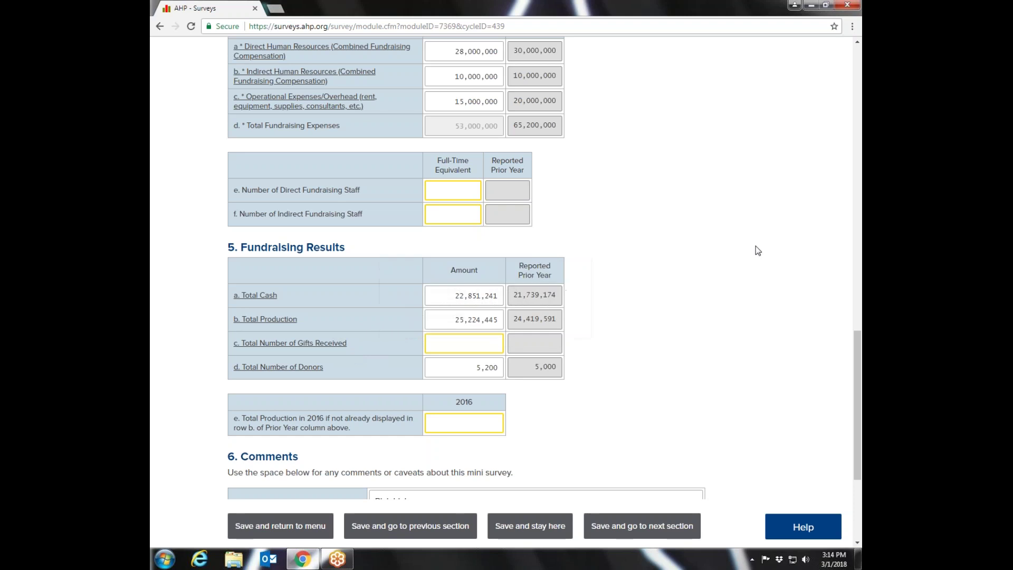
left_click_drag(858, 342, 860, 407)
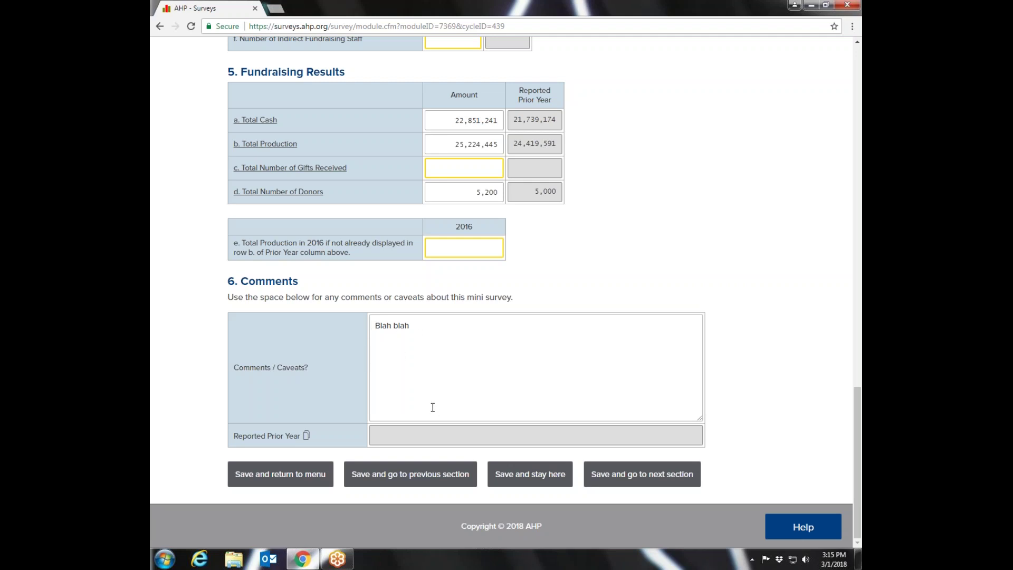
left_click_drag(857, 401, 860, 342)
scroll(840, 345, "down", 1)
scroll(840, 345, "down", 1)
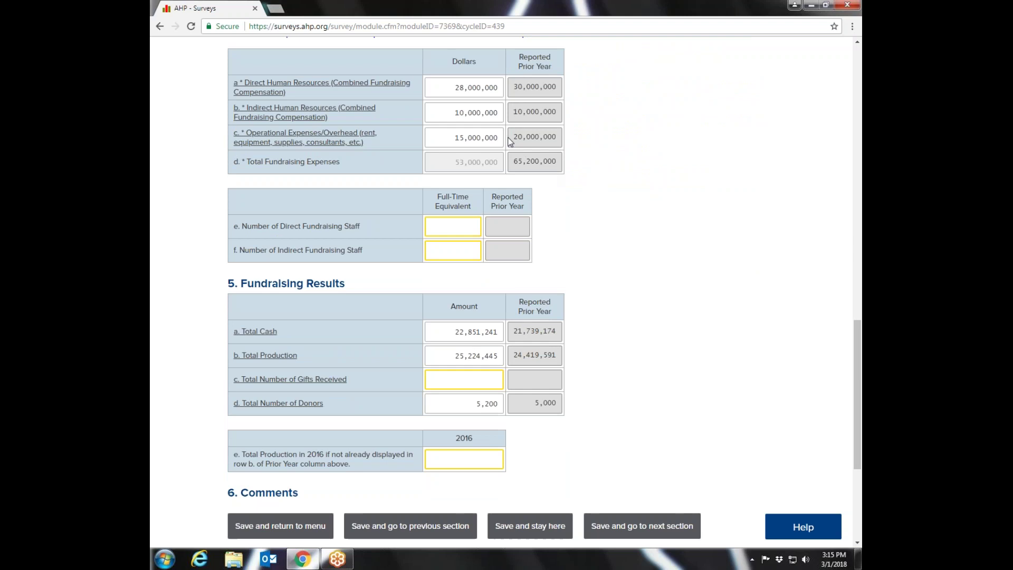
- Save the mini survey, review the listed validation problems and return to the survey menu
left_click_drag(859, 351, 859, 419)
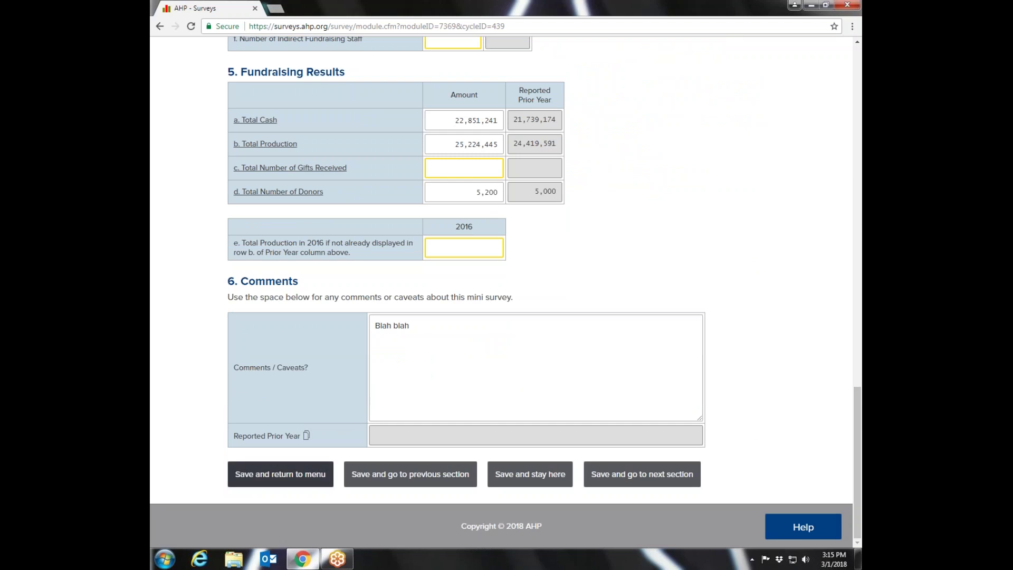
left_click(273, 478)
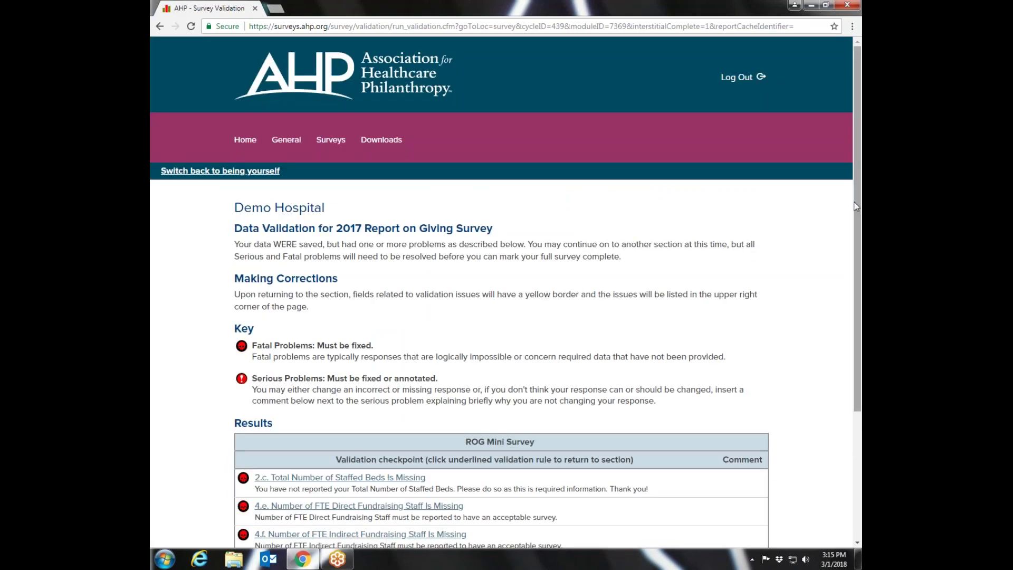
left_click_drag(856, 203, 860, 348)
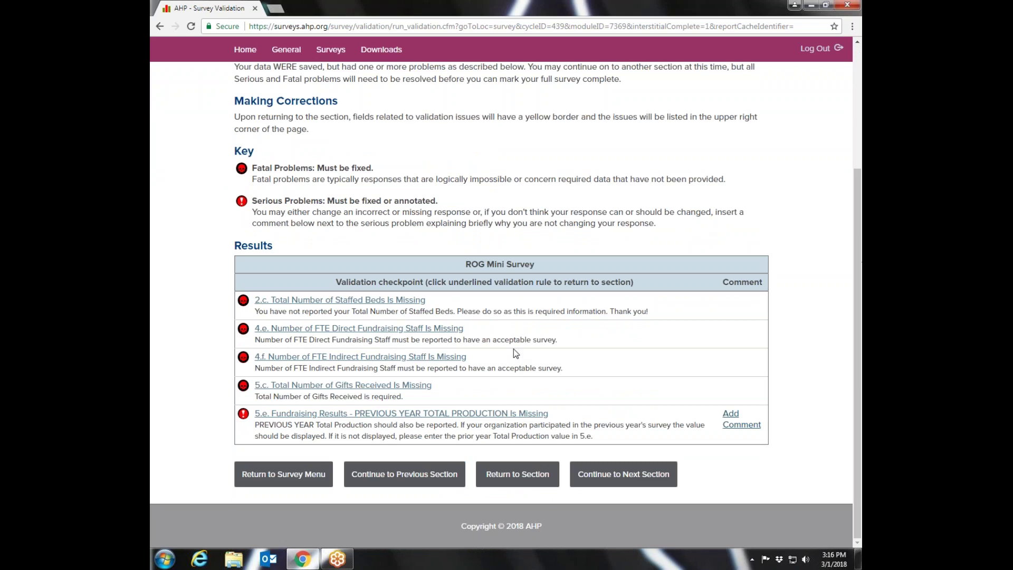
left_click(274, 477)
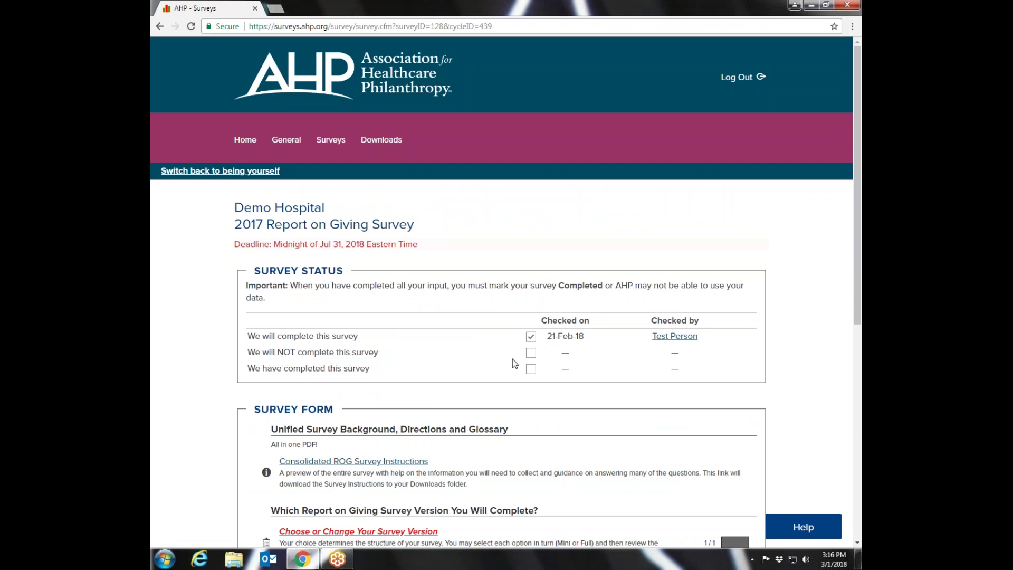
- Review the Expenses and Board Monitors tables in Your Fundraising Ratios, then save and return to the survey menu
left_click_drag(857, 154, 858, 329)
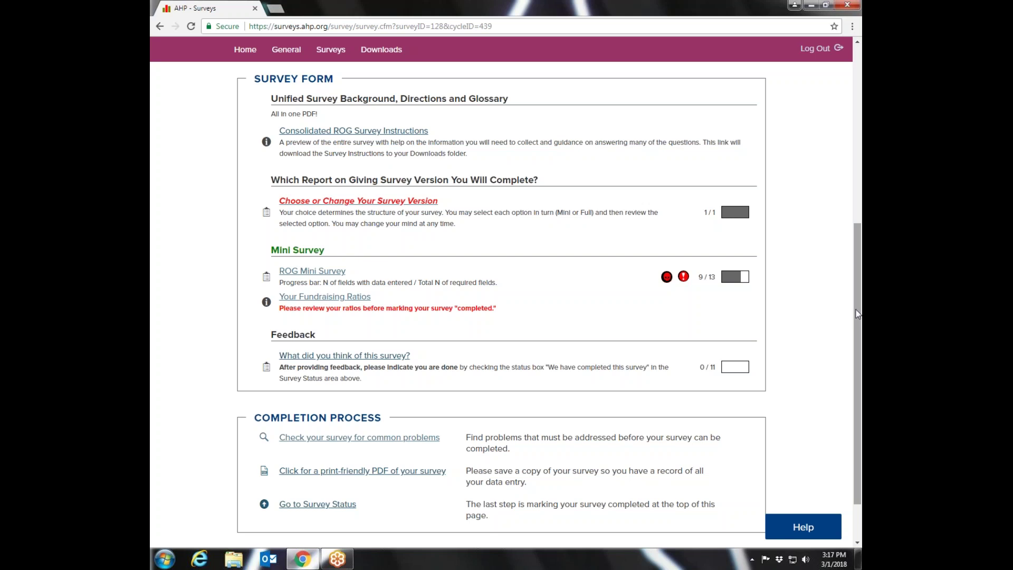
left_click(319, 301)
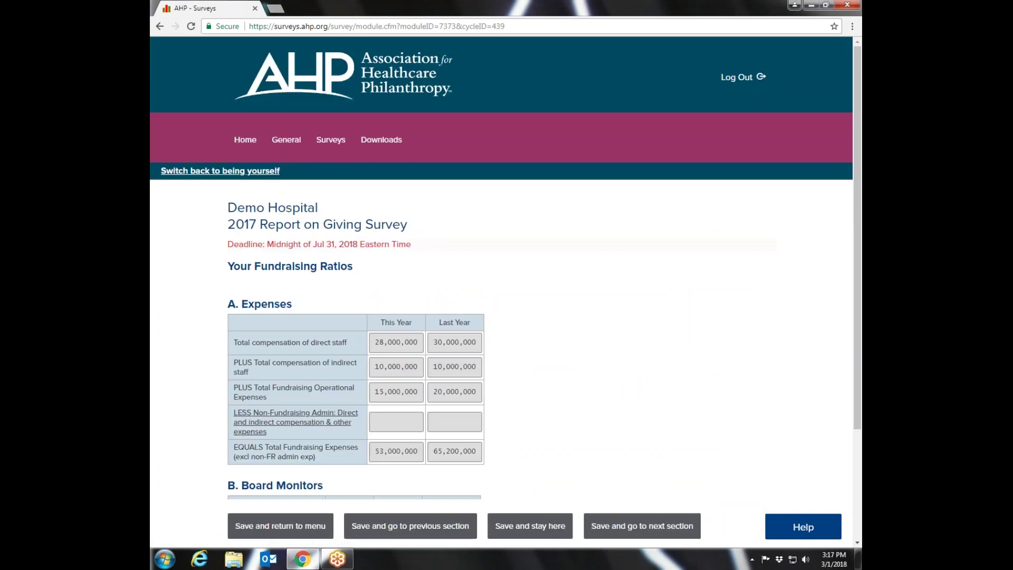
left_click_drag(860, 182, 860, 265)
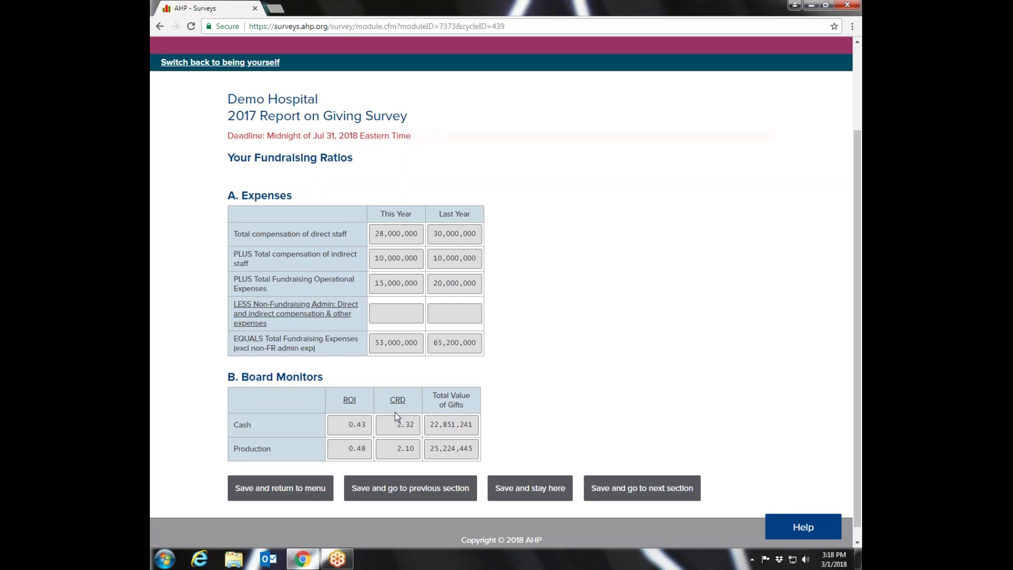
left_click(263, 495)
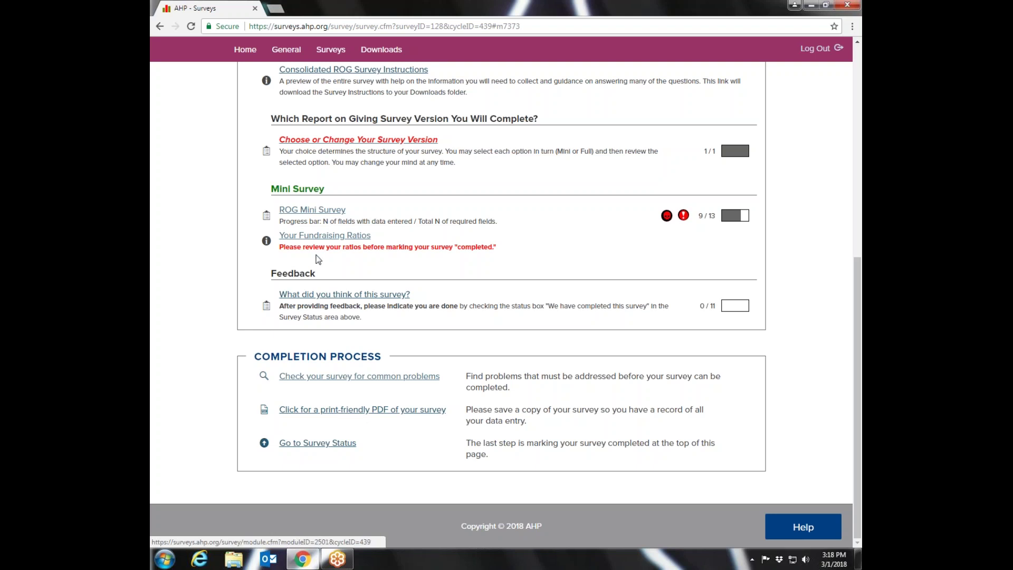
- Reopen the ROG Mini Survey and collapse the Failed Validations list on its opening page
left_click(308, 214)
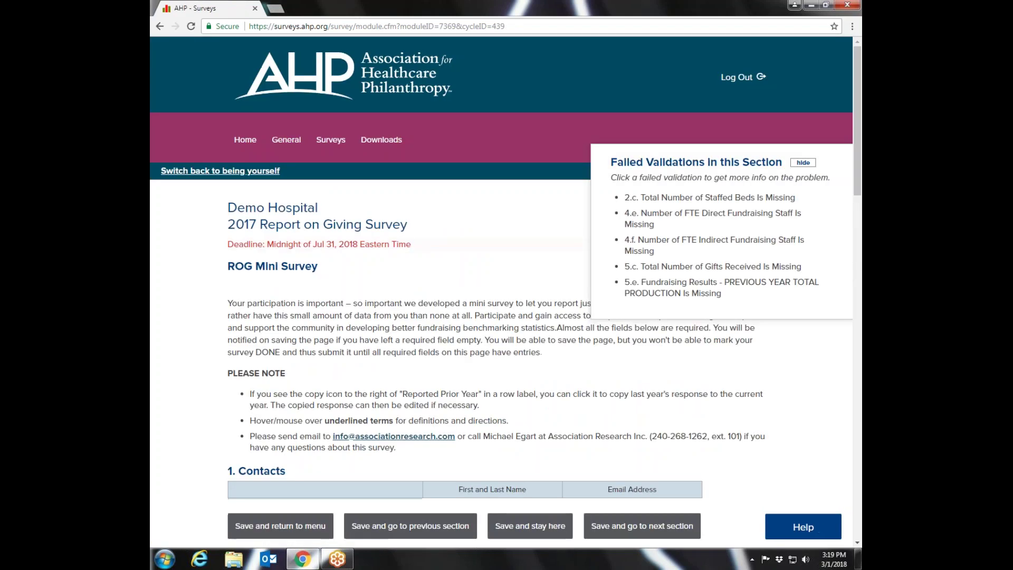
left_click(803, 163)
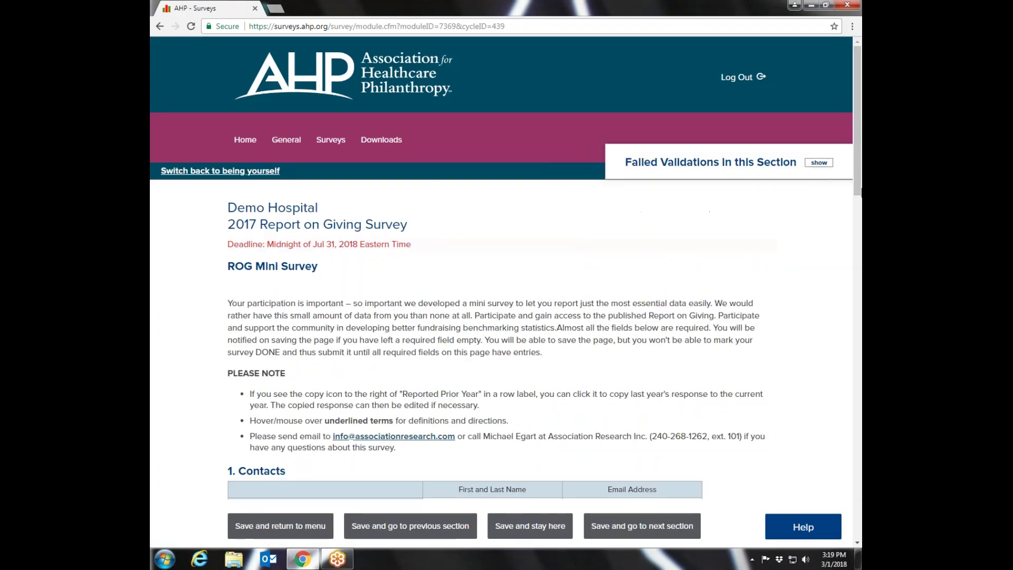
left_click_drag(857, 166, 860, 177)
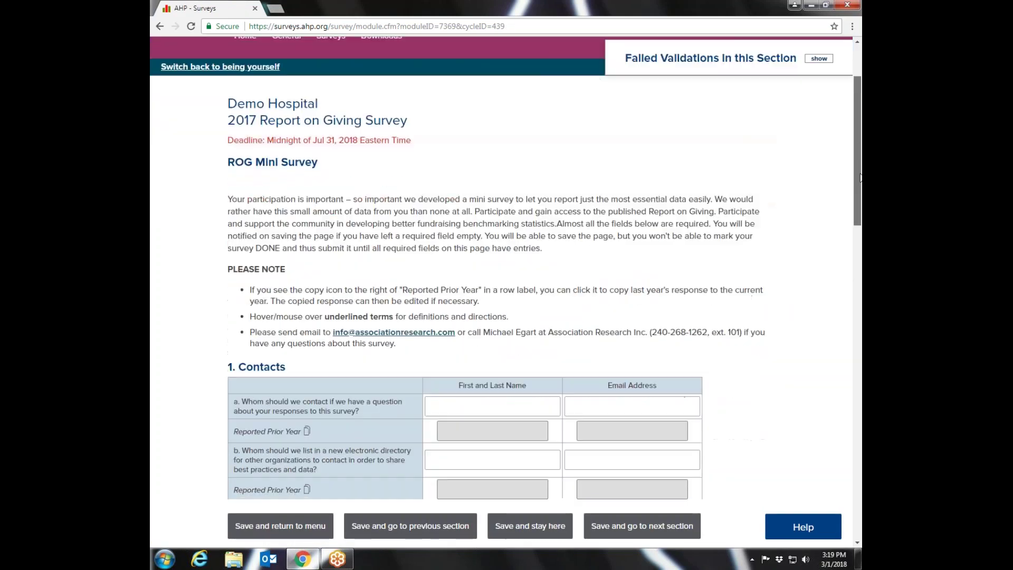
scroll(440, 203, "up", 2)
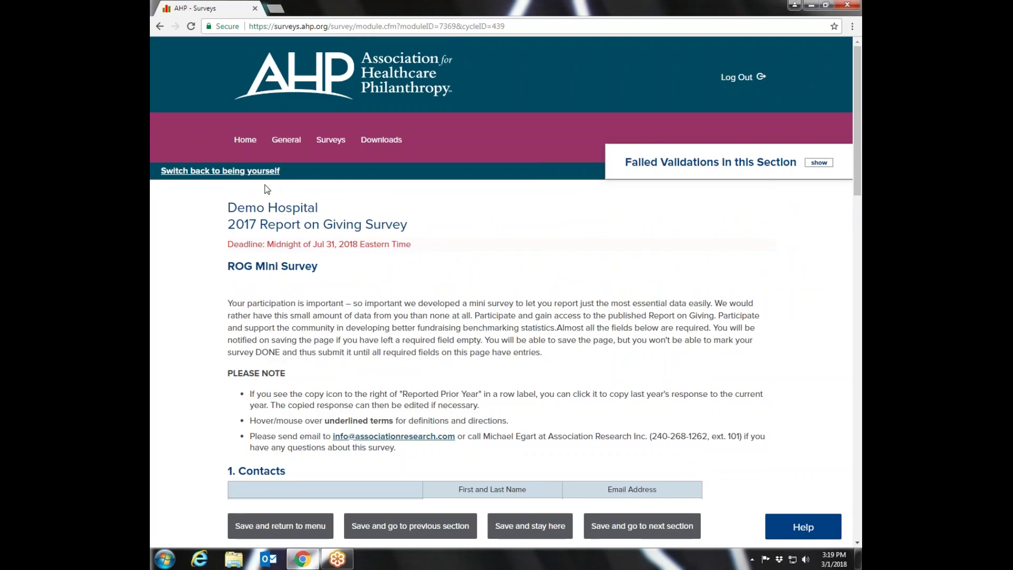
- Save the reopened mini survey and go back through the validation report to the menu's Survey Form section
left_click(269, 530)
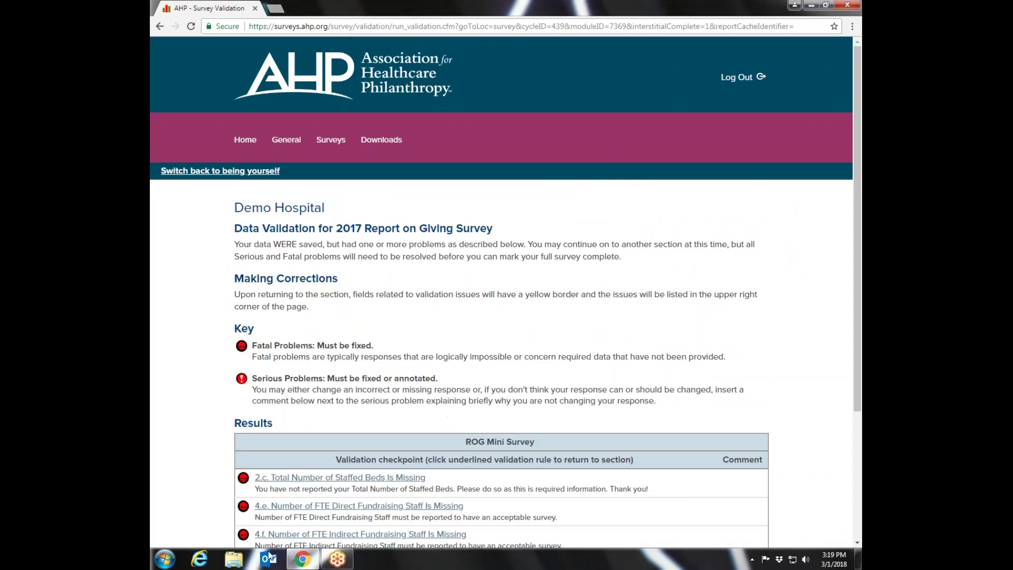
scroll(845, 285, "down", 5)
left_click(290, 479)
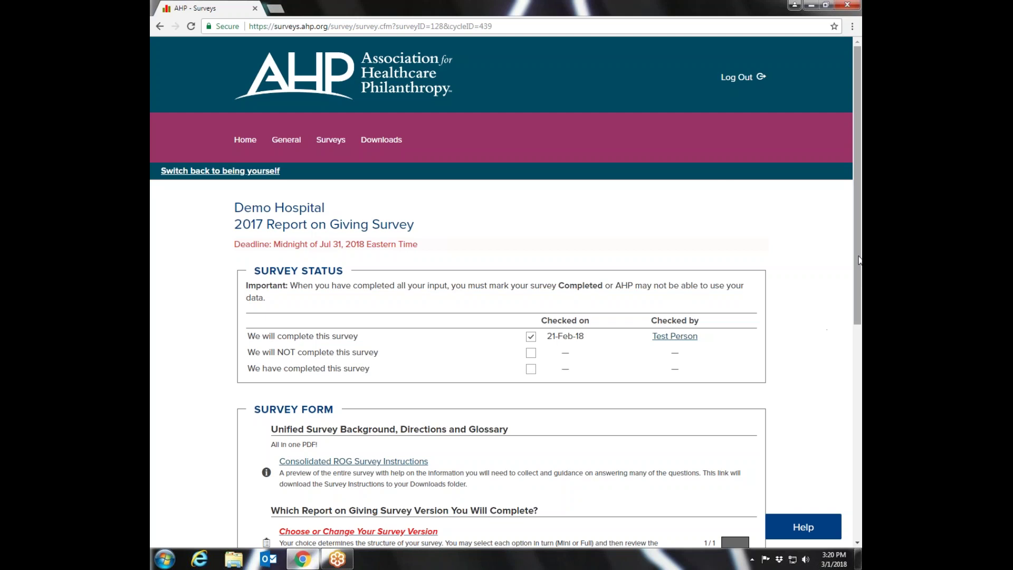
left_click_drag(859, 260, 861, 410)
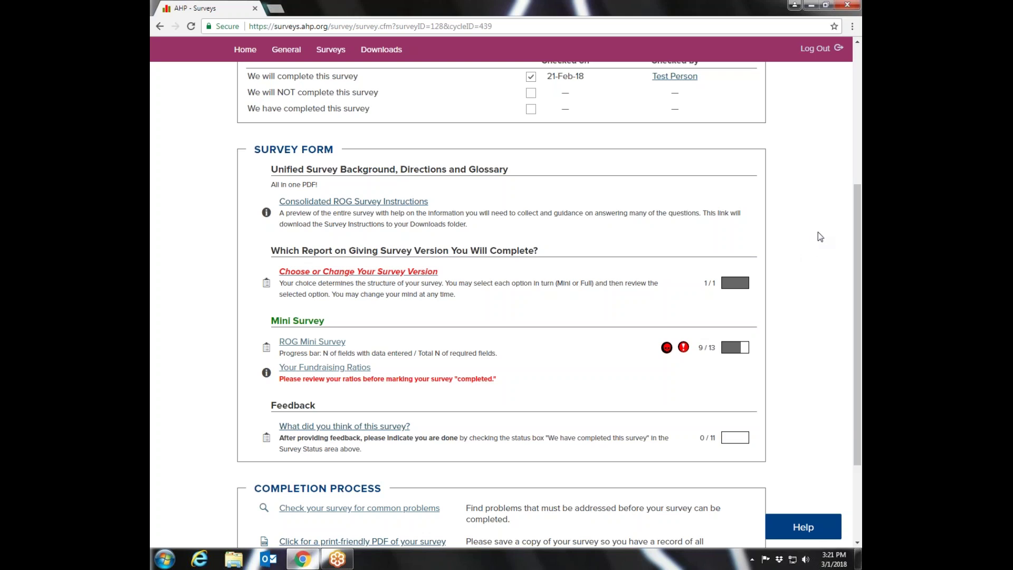
- Switch the survey version to Full Survey, save it, return to the menu and look over the Full Survey sections
left_click(316, 272)
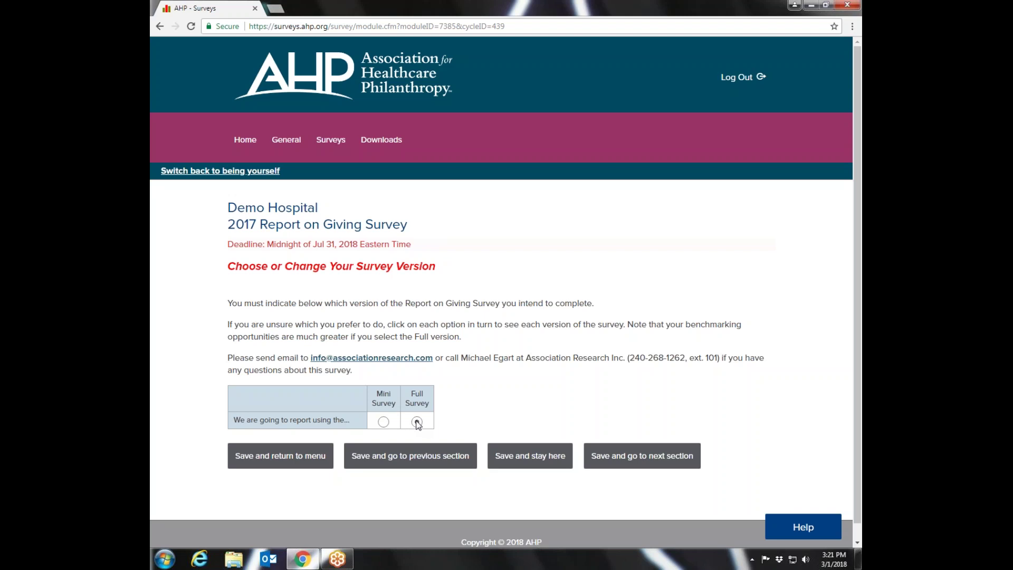
left_click(268, 457)
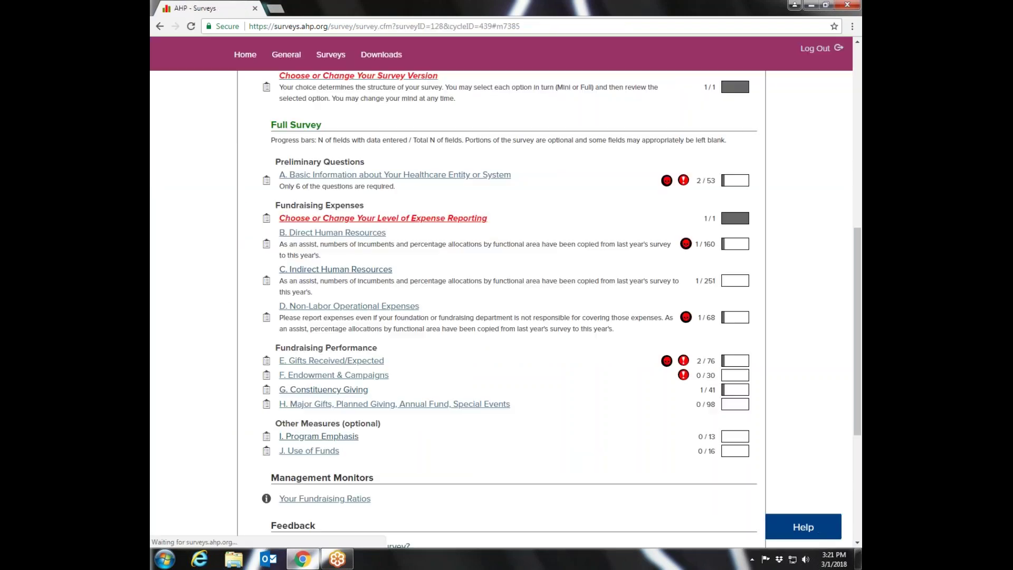
left_click_drag(859, 270, 861, 209)
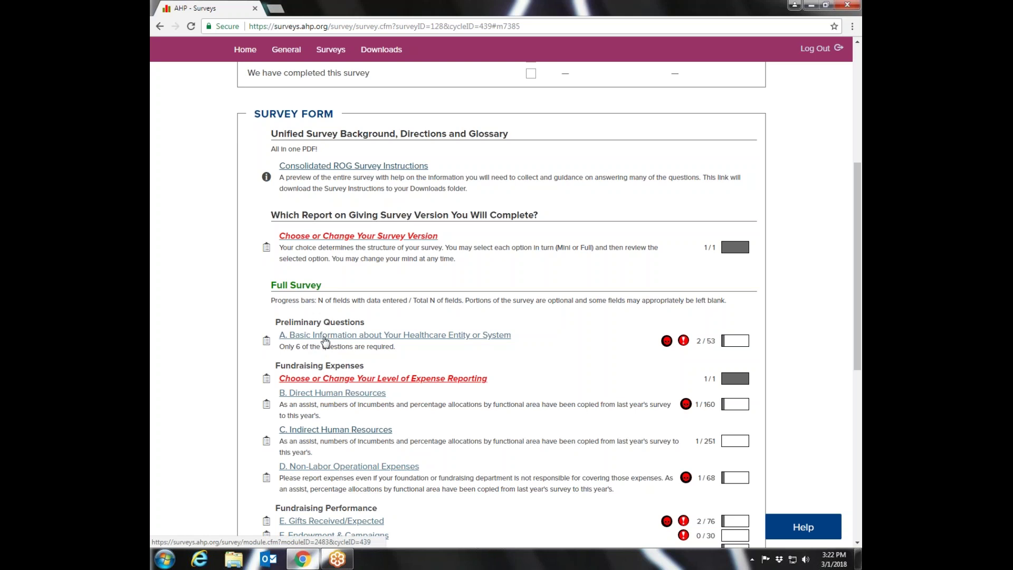
left_click_drag(857, 285, 857, 334)
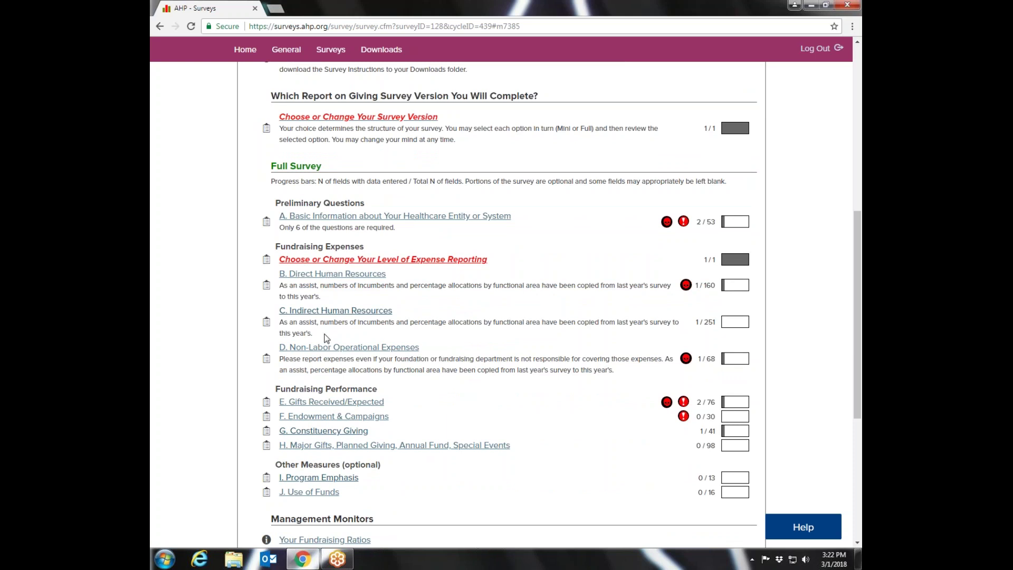
- Clear the Detail choice for the level of expense reporting, save it and review the Full Survey sections on the menu
left_click(384, 260)
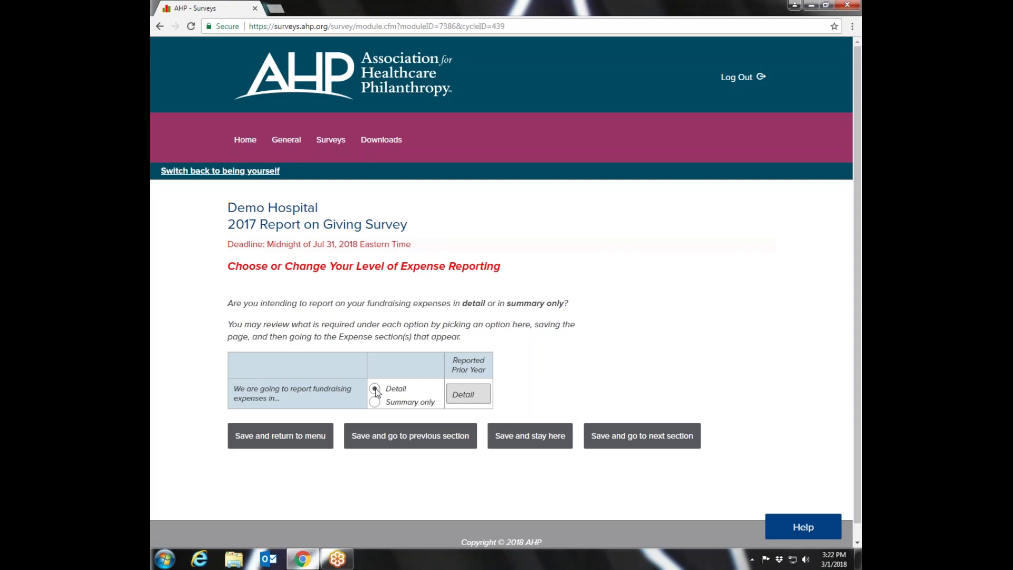
left_click(287, 443)
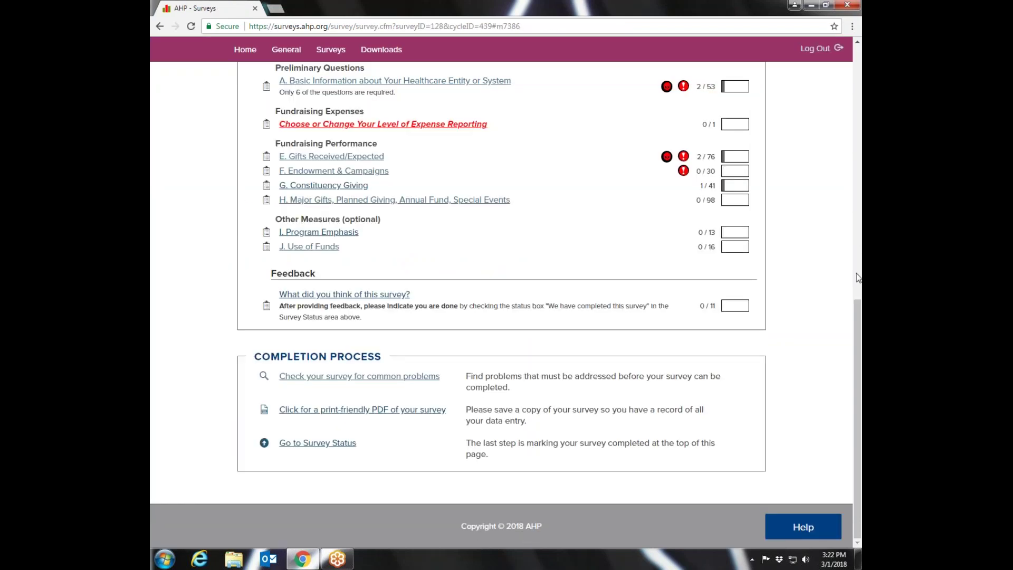
left_click_drag(856, 319, 858, 240)
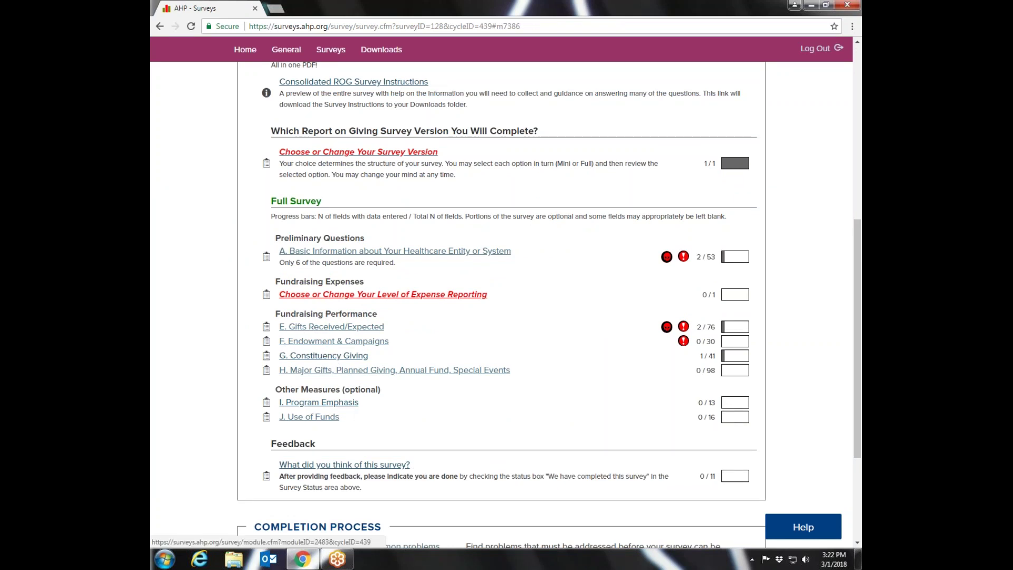
- Open section A, Basic Information, collapse its Failed Validations list and review the Contacts, Fiscal Year and Organization Type questions
left_click(313, 253)
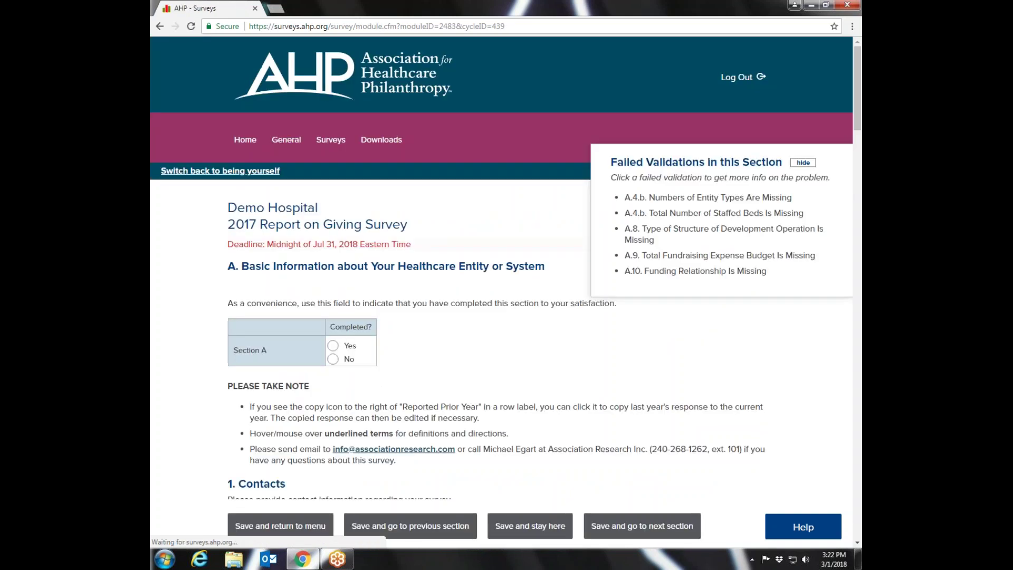
left_click(803, 163)
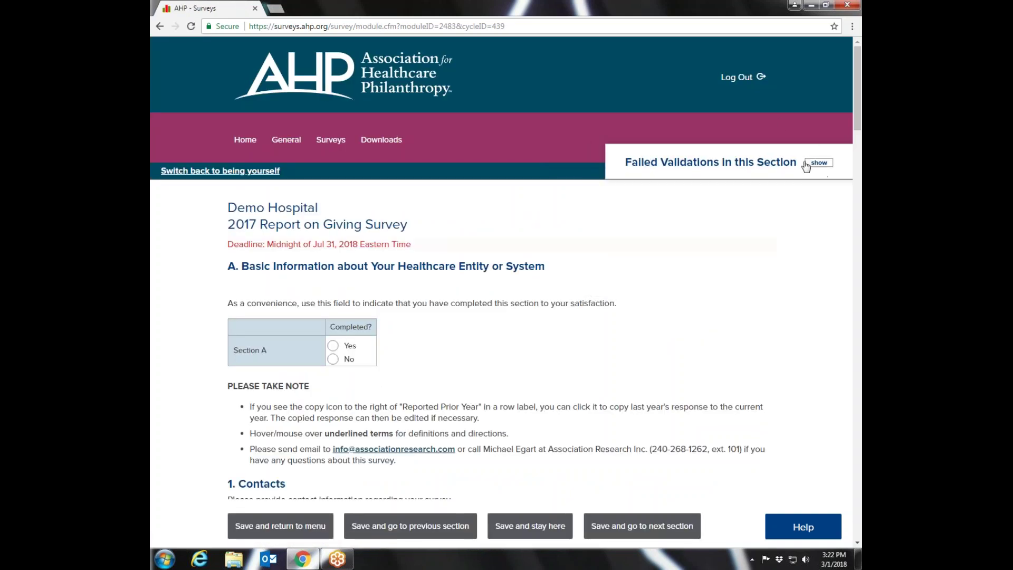
left_click_drag(857, 103, 861, 175)
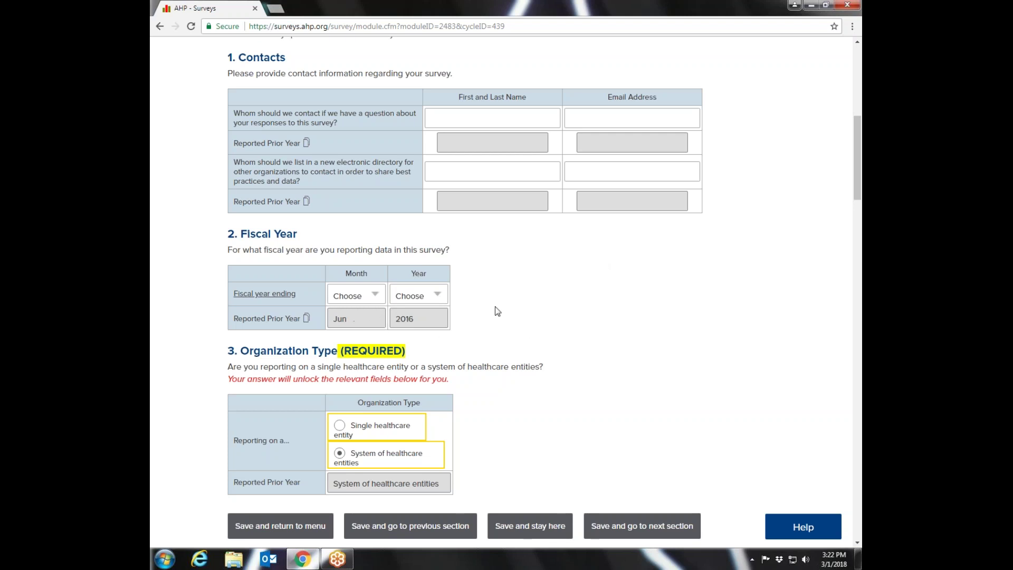
left_click_drag(856, 175, 856, 221)
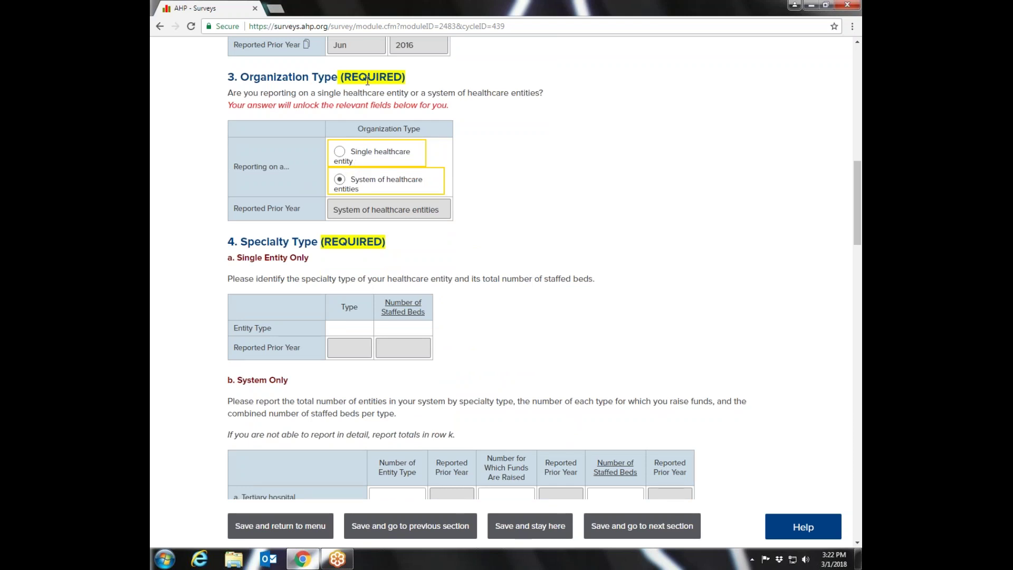
- Set the organization type to Single healthcare entity and look through the Entity Type choices without picking one
mouse_move(858, 211)
left_mouse_down()
mouse_move(858, 149)
mouse_move(860, 210)
left_mouse_up()
left_click(340, 153)
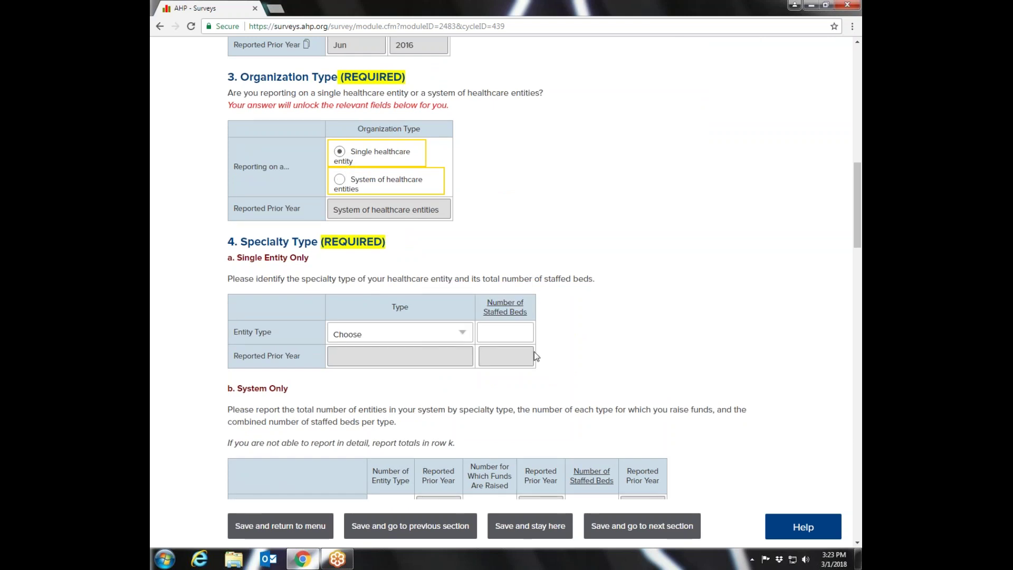
scroll(858, 211, "down", 3)
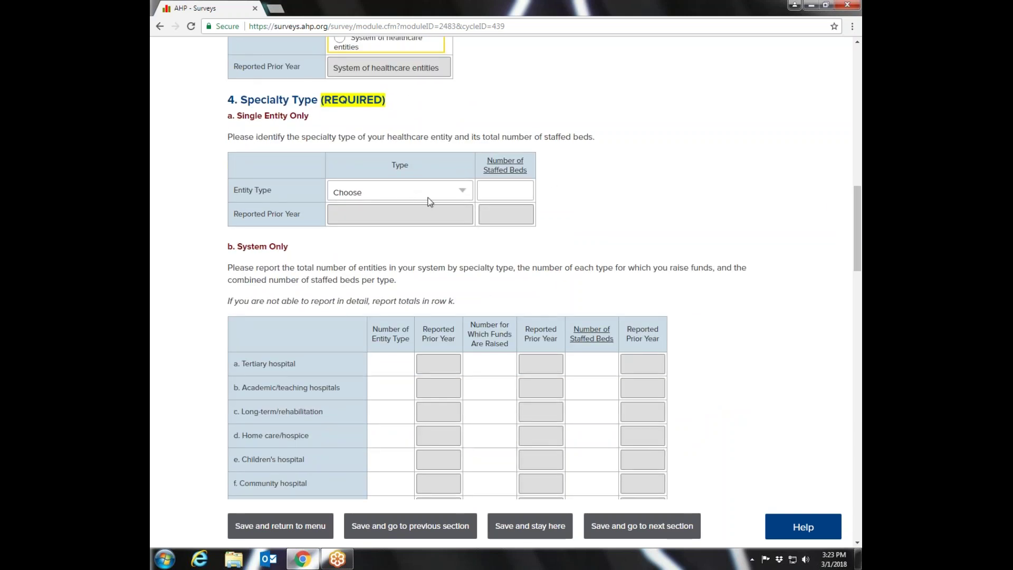
left_click(461, 192)
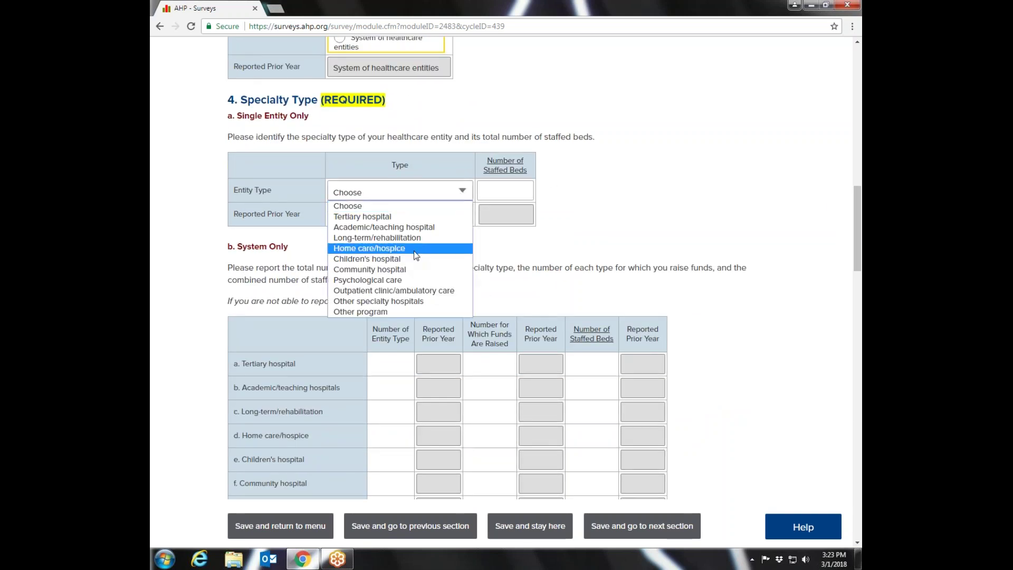
left_click(462, 193)
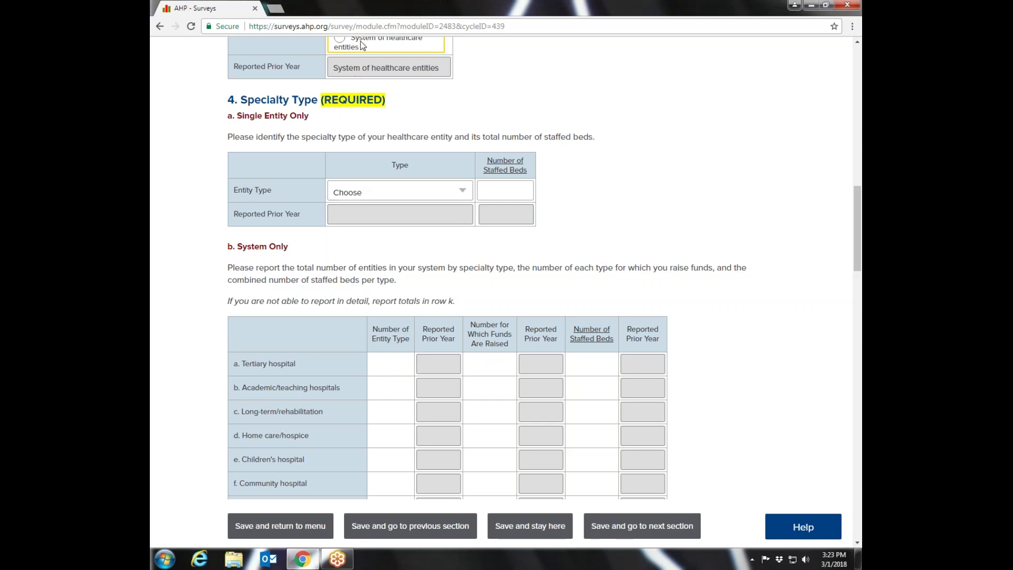
- Set the organization type back to System of healthcare entities and go through the System Only specialty table's entry fields
left_click_drag(852, 251, 855, 237)
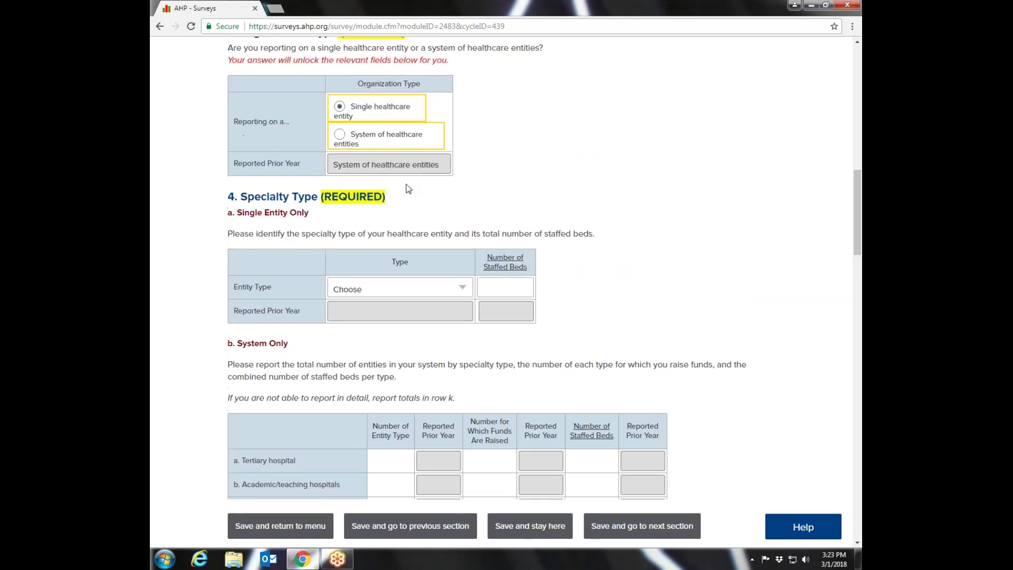
left_click(340, 135)
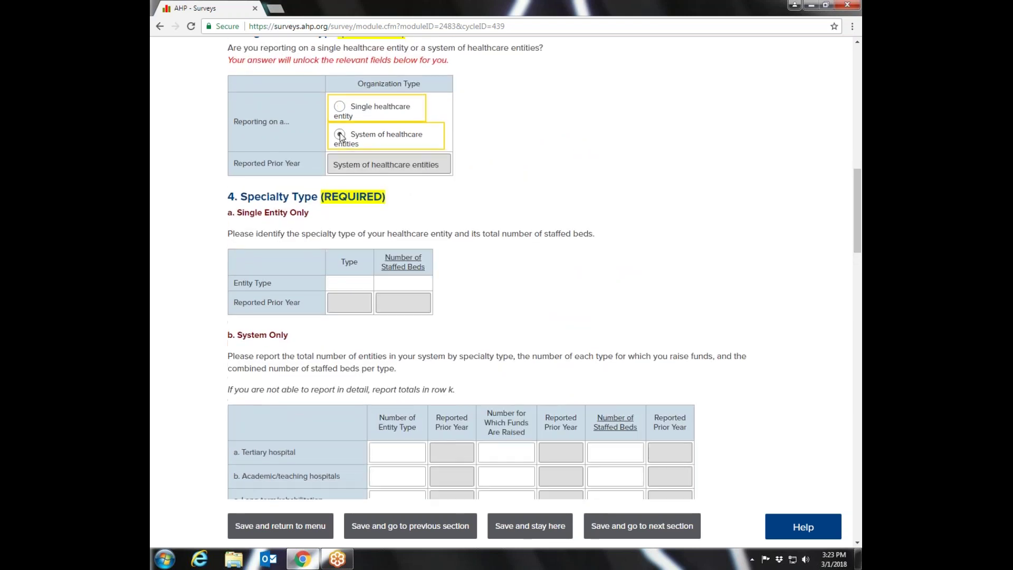
left_click_drag(858, 218, 858, 235)
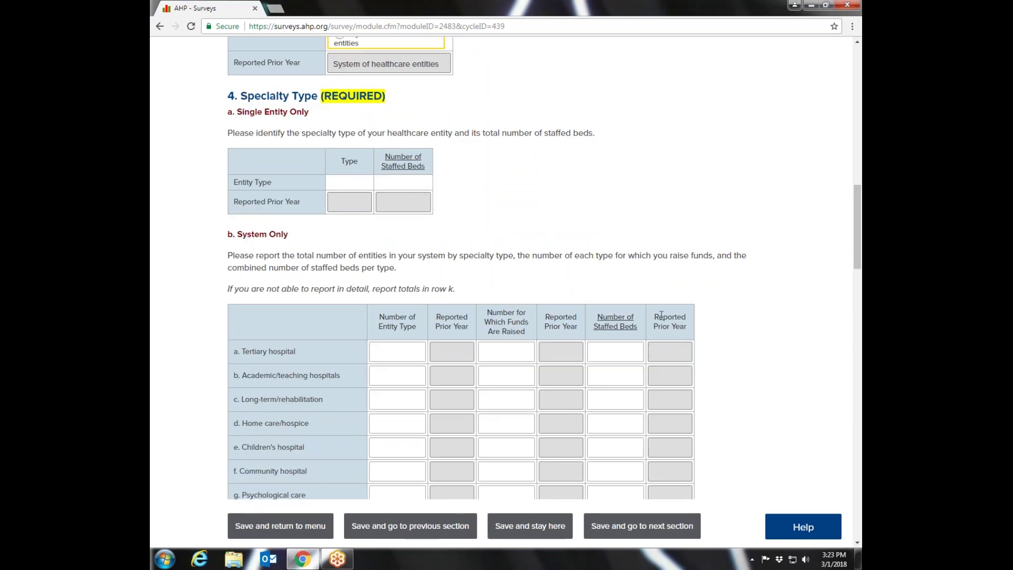
left_click(421, 361)
left_click(406, 401)
- Review questions 5 to 7 of section A on net operating, net patient service and gross operating revenue
left_click_drag(858, 239, 861, 325)
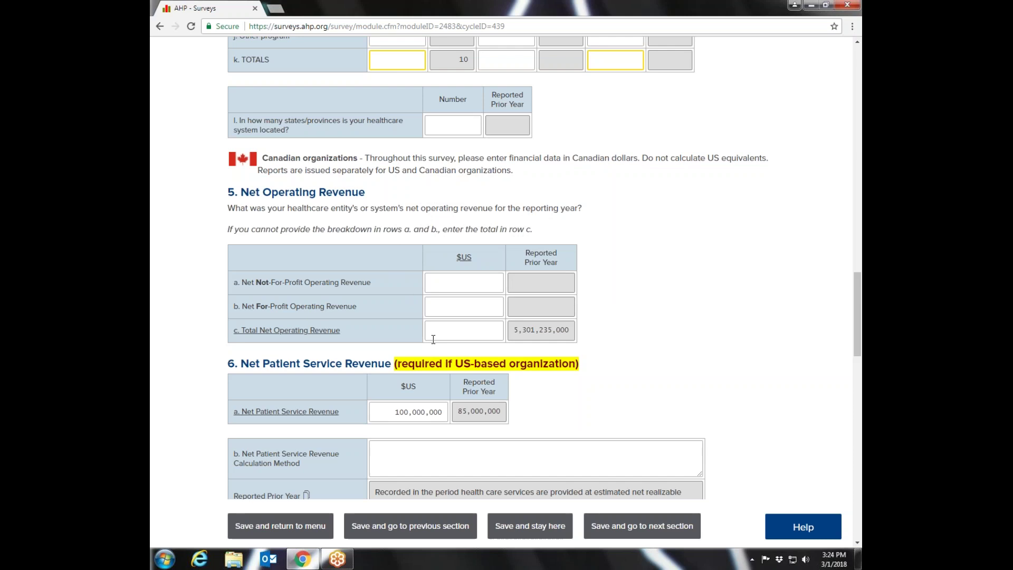
left_click_drag(858, 299, 858, 331)
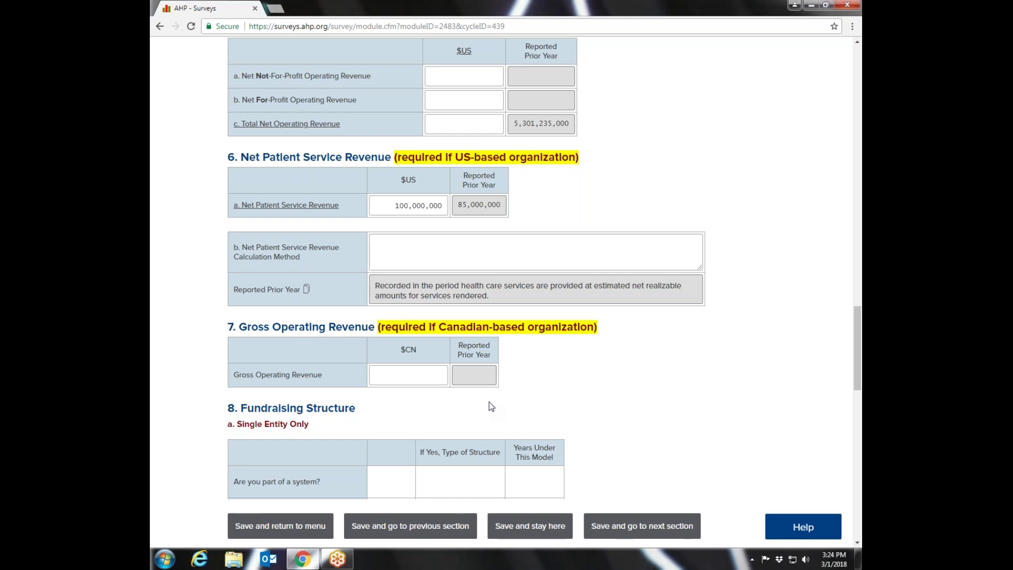
scroll(858, 348, "down", 3)
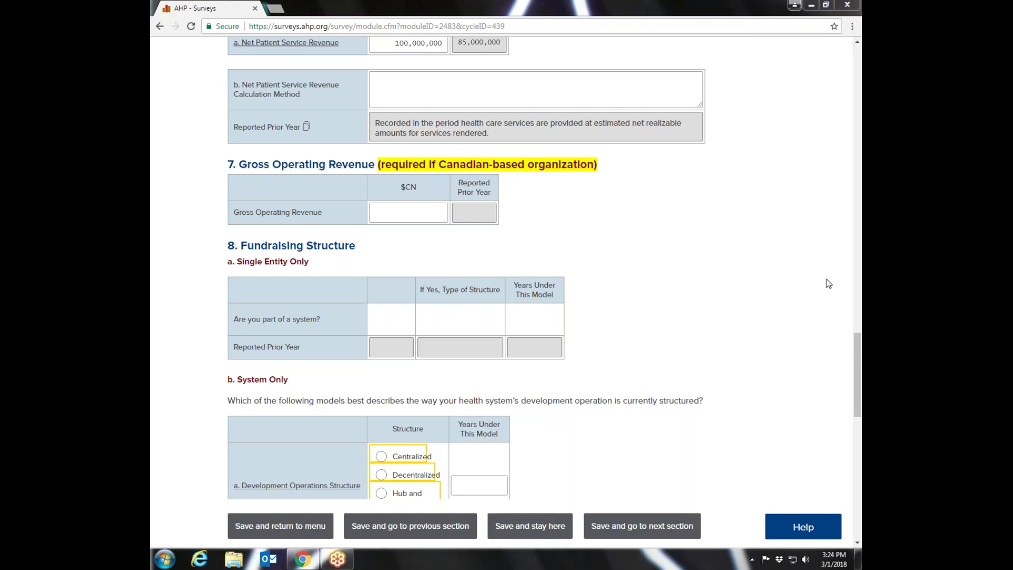
- Review section A's questions on fundraising structure, expense budget and funding relationship, through to the comments at its end
left_click_drag(859, 357, 861, 391)
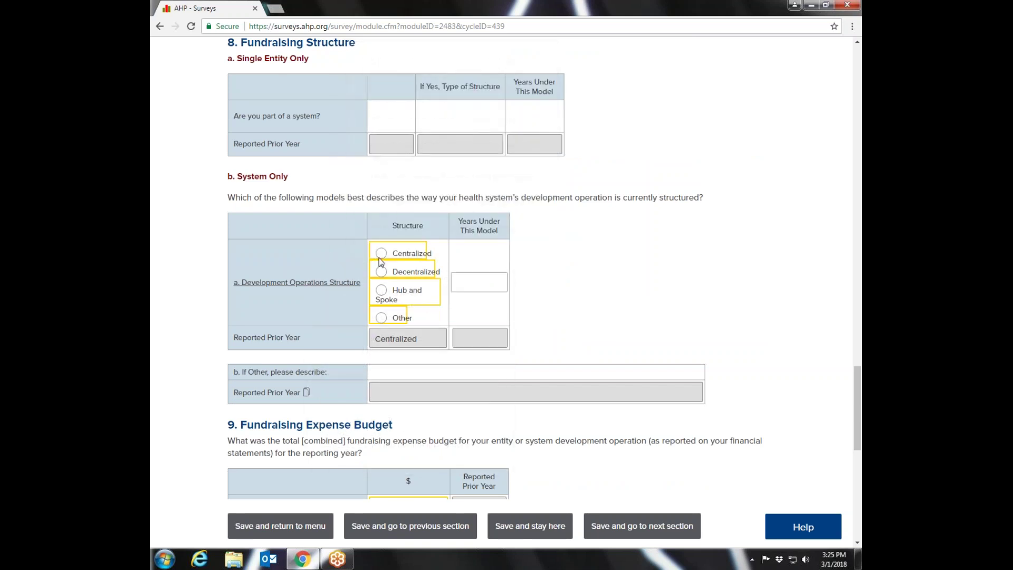
mouse_move(287, 290)
left_click_drag(856, 384, 857, 436)
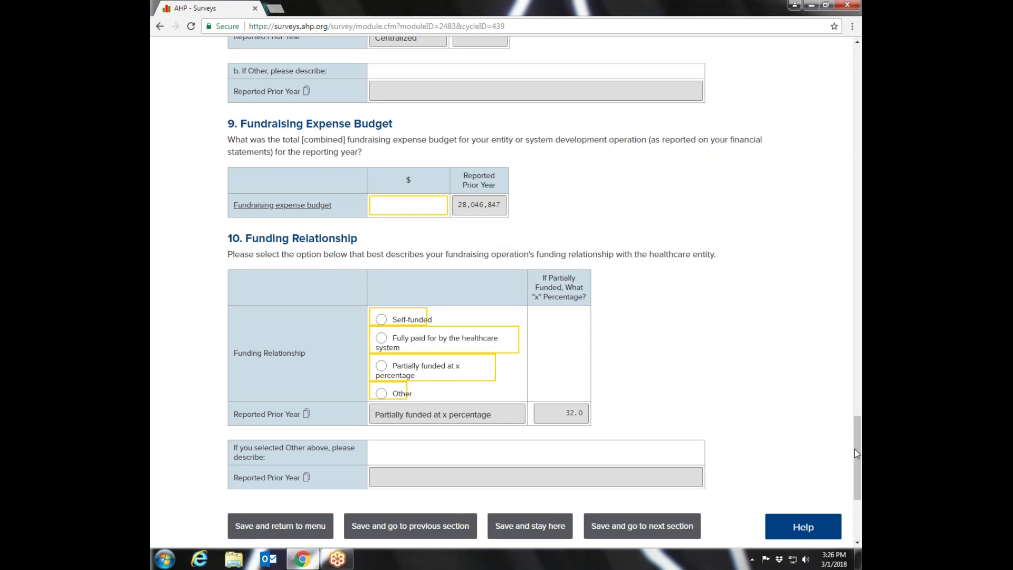
scroll(860, 445, "down", 3)
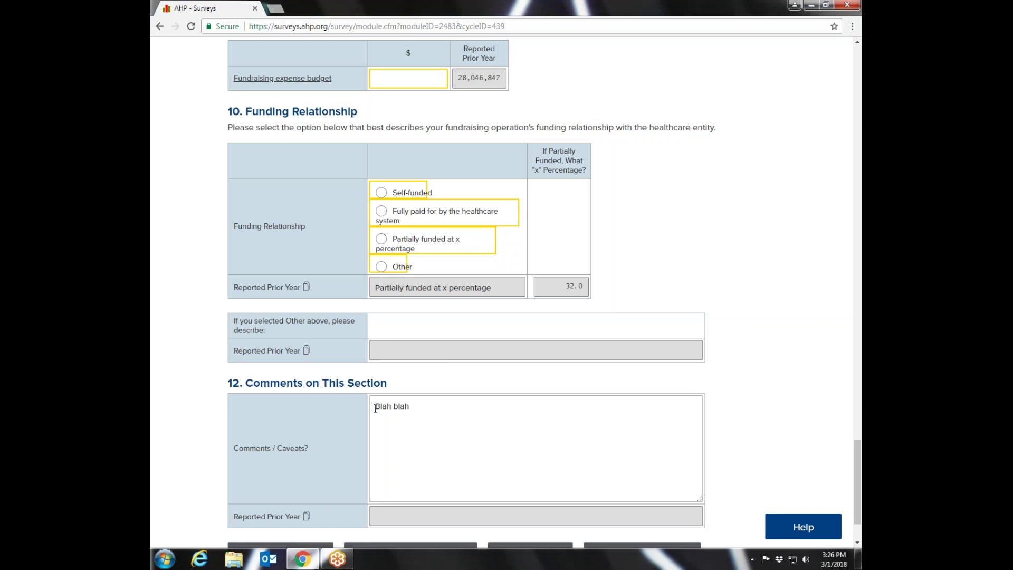
left_click_drag(860, 477, 821, 126)
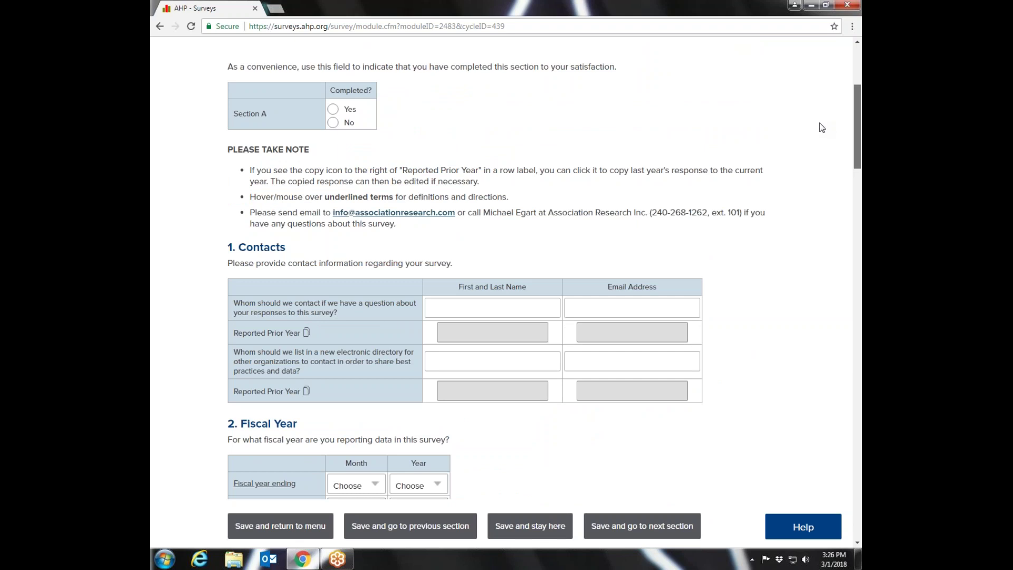
scroll(821, 148, "down", 12)
scroll(825, 277, "down", 15)
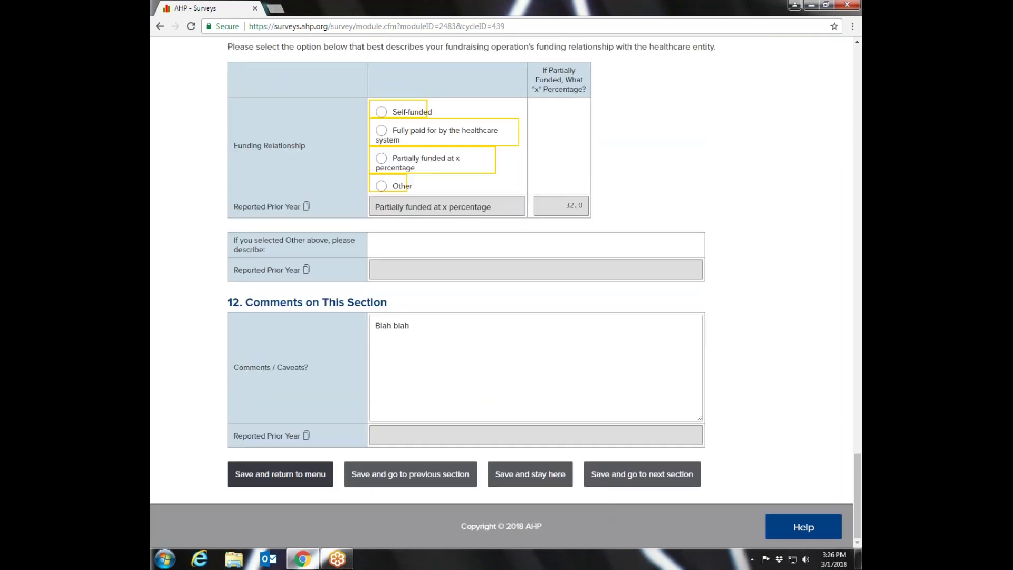
- Save section A, review the listed validation problems and return to the survey menu
left_click(278, 478)
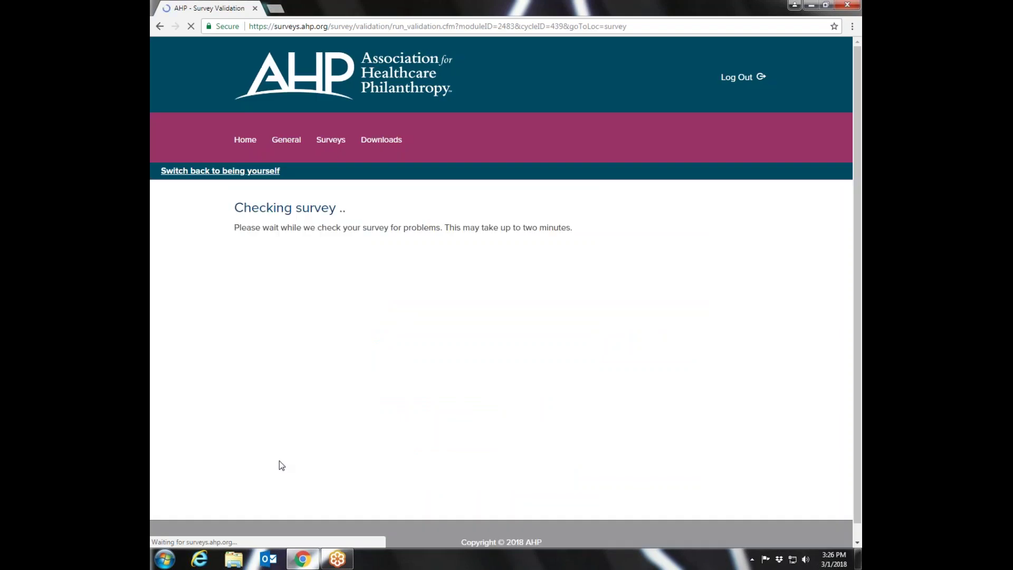
scroll(850, 262, "down", 3)
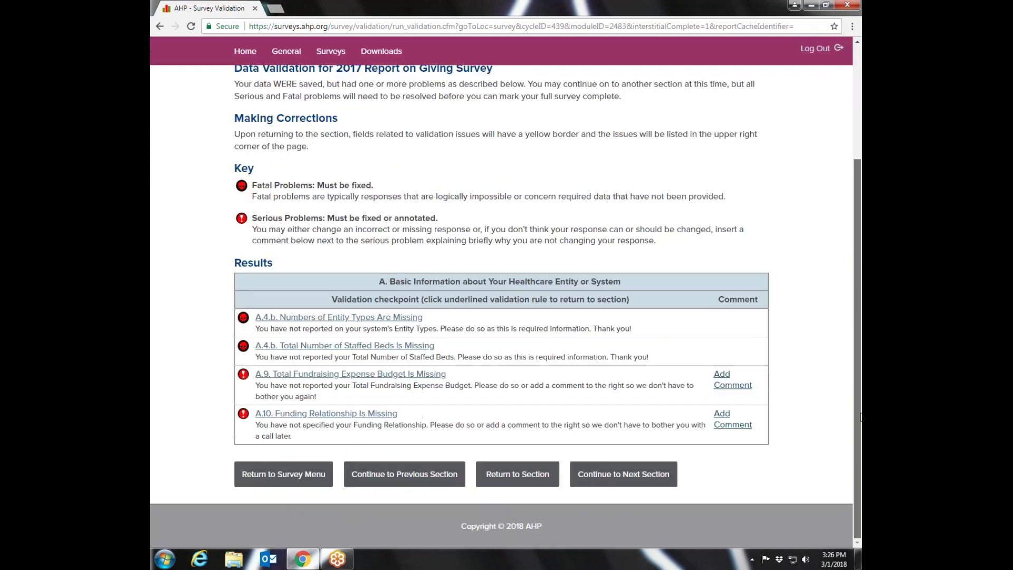
left_click(281, 475)
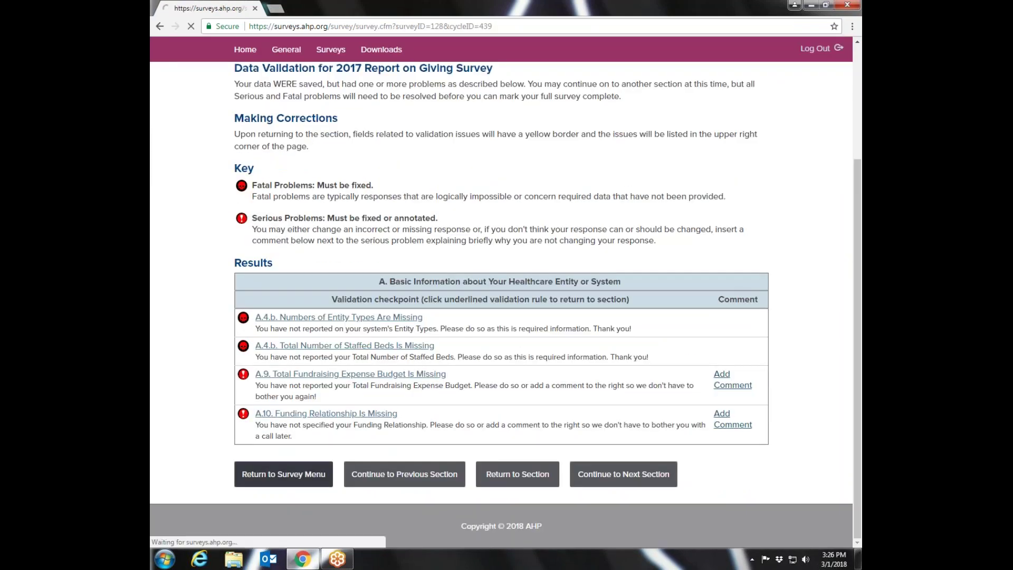
- Set the level of expense reporting to Summary only, save it and review the updated Fundraising Expenses sections on the menu
left_click_drag(860, 105, 861, 295)
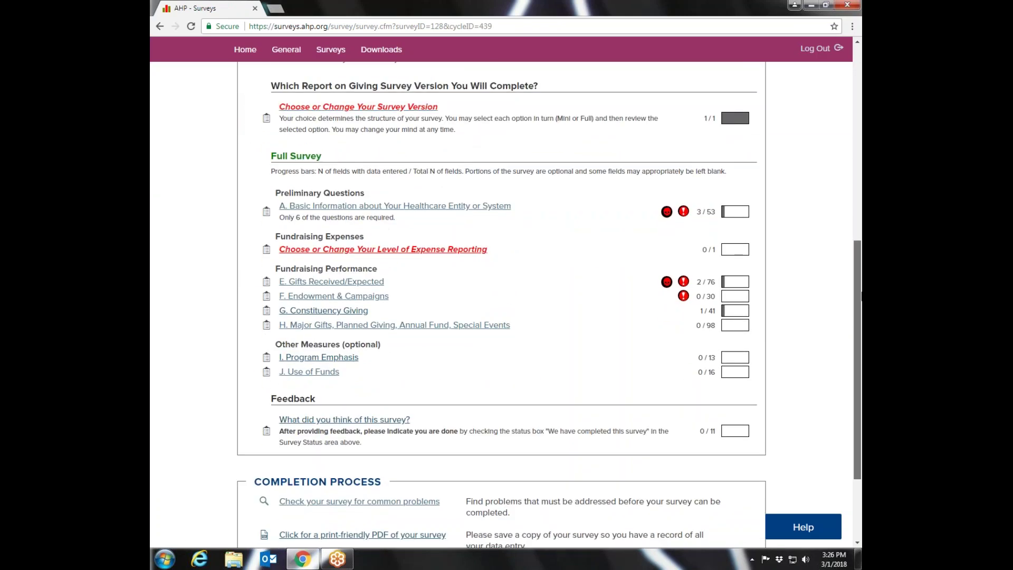
left_click_drag(861, 296, 861, 295)
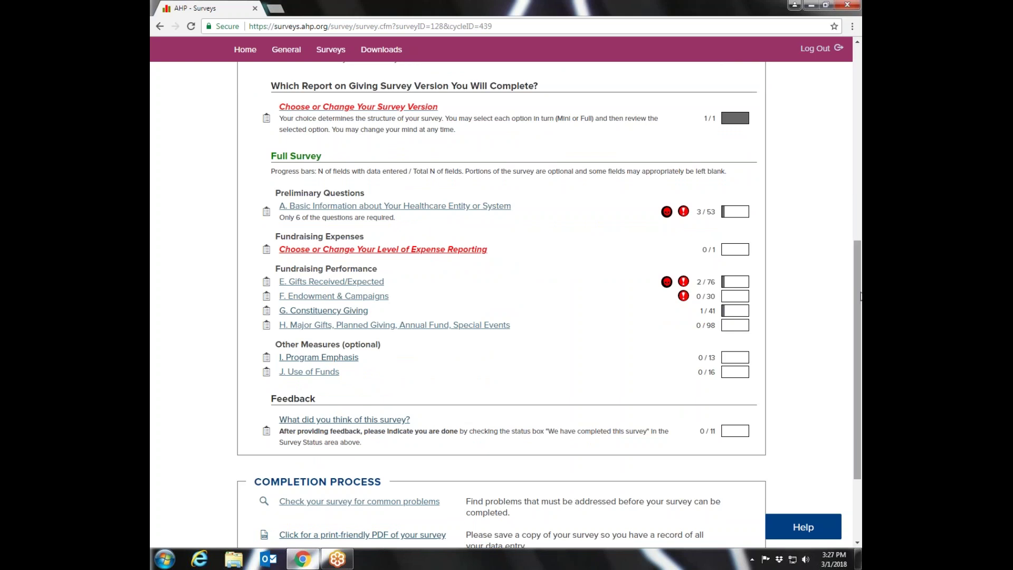
left_click(322, 252)
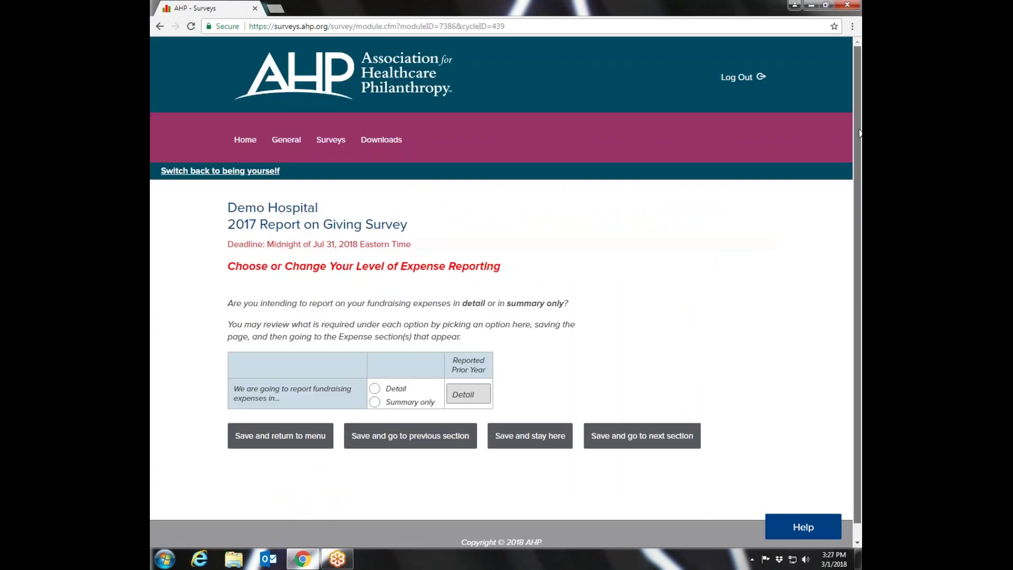
scroll(707, 340, "down", 1)
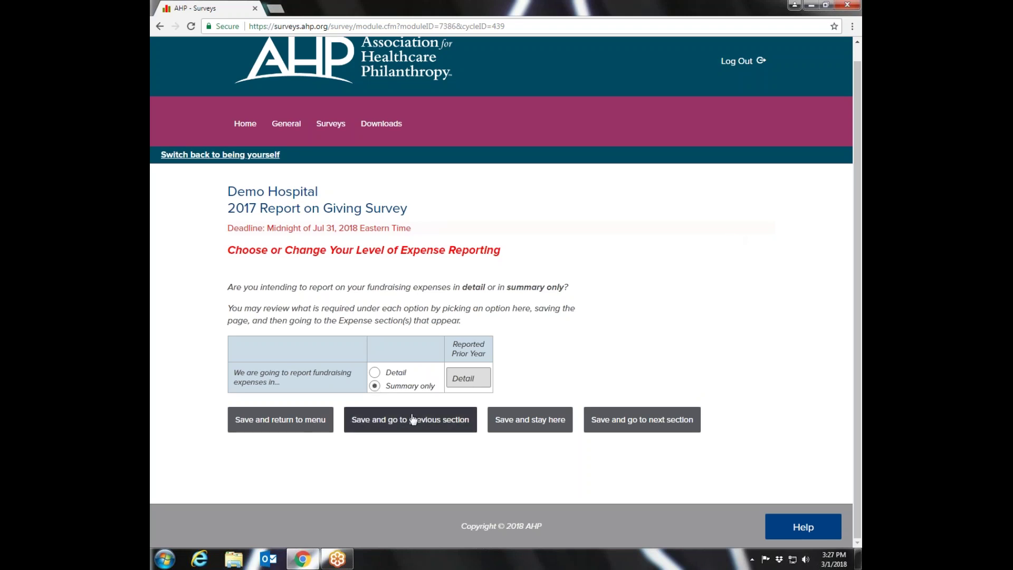
left_click(274, 425)
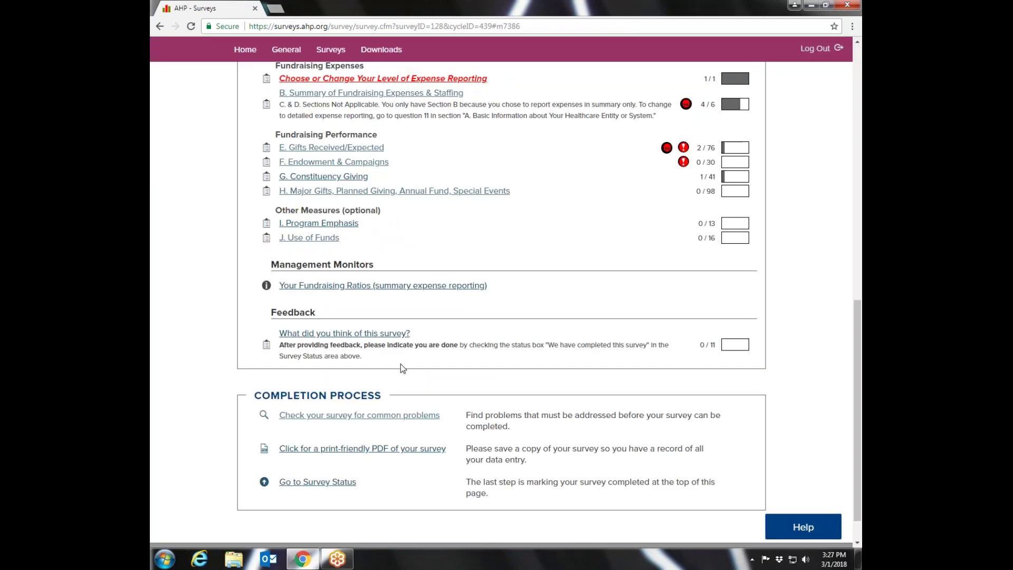
left_click_drag(858, 355, 857, 282)
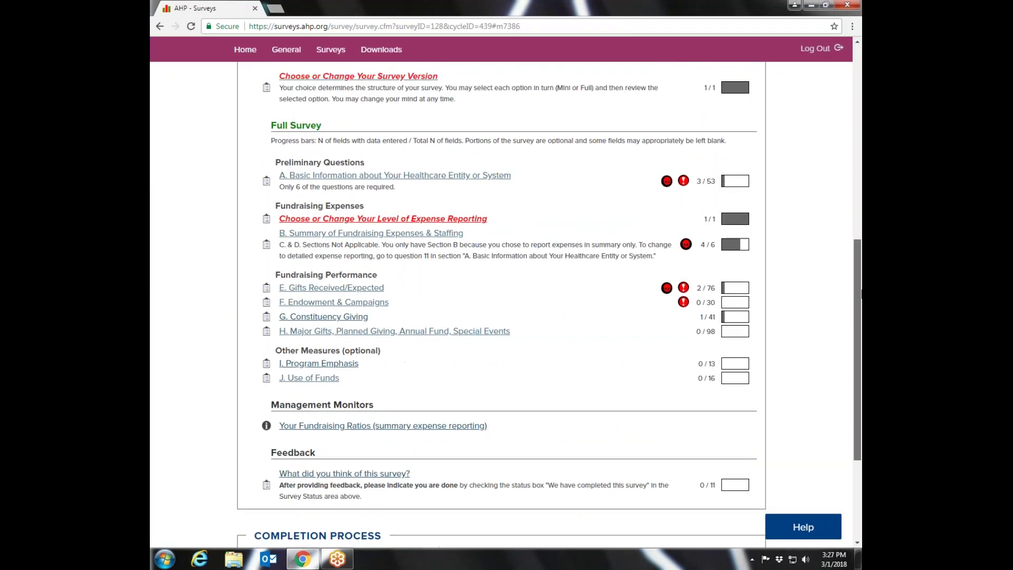
- Review section B's summary table of fundraising expenses and staffing, including the Indirect Human Resources definition, save it and return to the survey menu
left_click(306, 237)
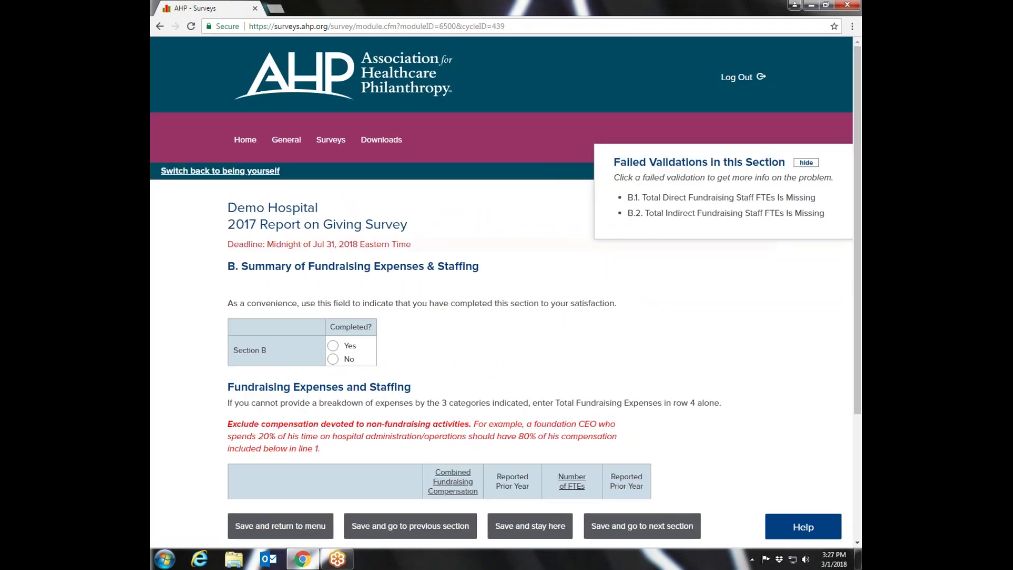
left_click(806, 162)
scroll(858, 178, "down", 3)
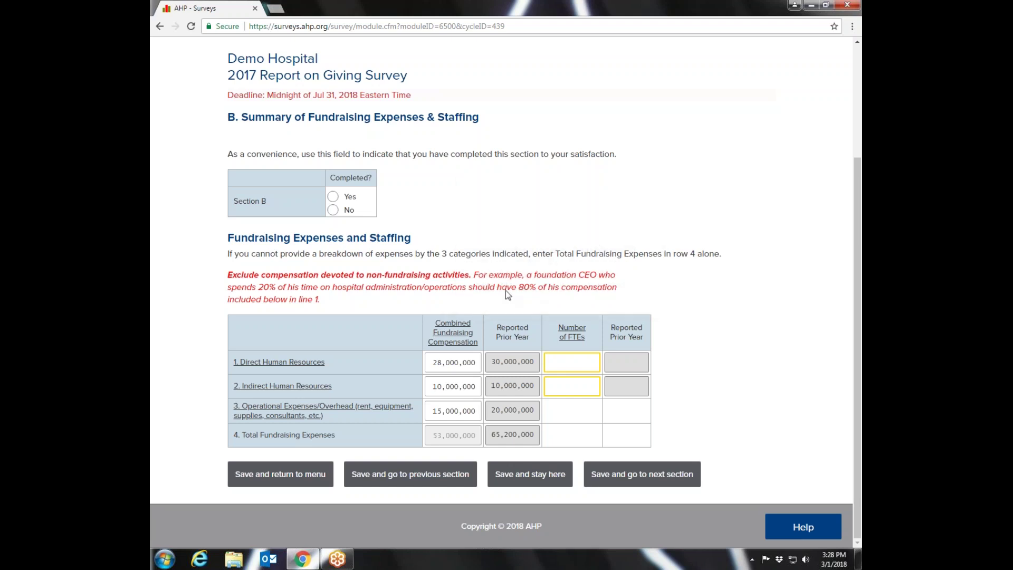
mouse_move(295, 386)
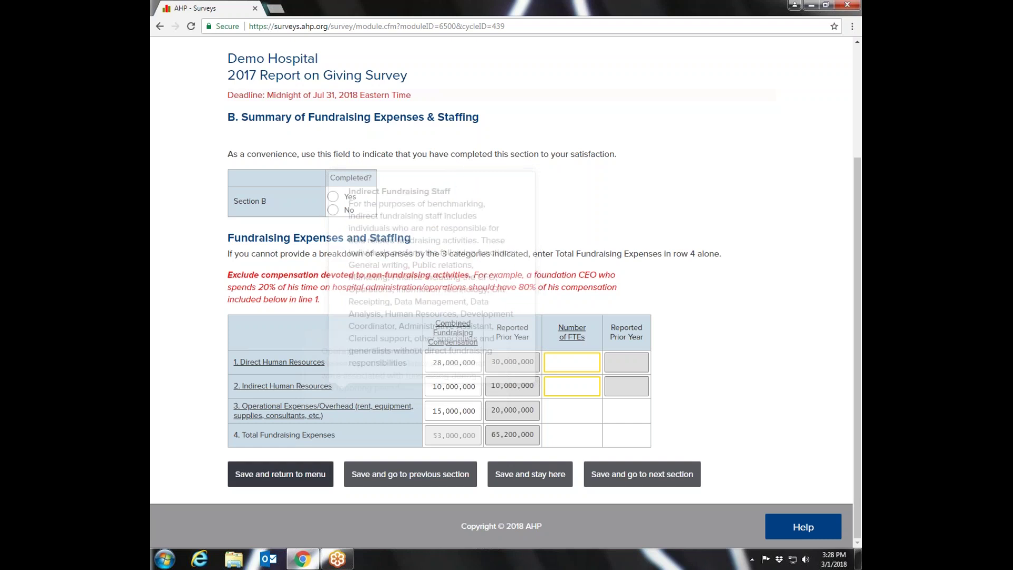
left_click(273, 475)
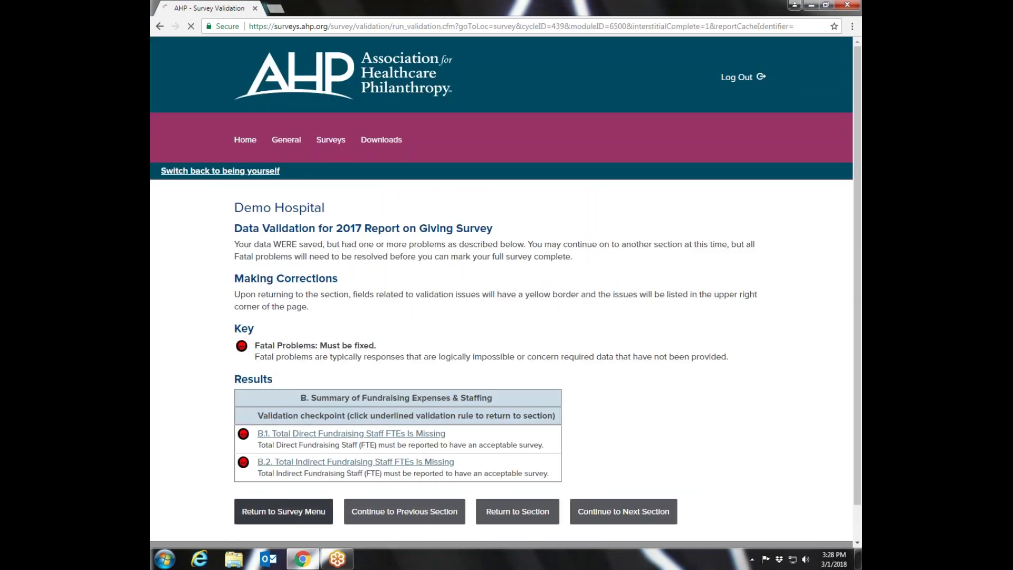
left_click(264, 520)
- Set the level of expense reporting to Detail, save it and review the updated Fundraising Expenses sections on the menu
left_click_drag(855, 206, 854, 321)
scroll(853, 322, "down", 2)
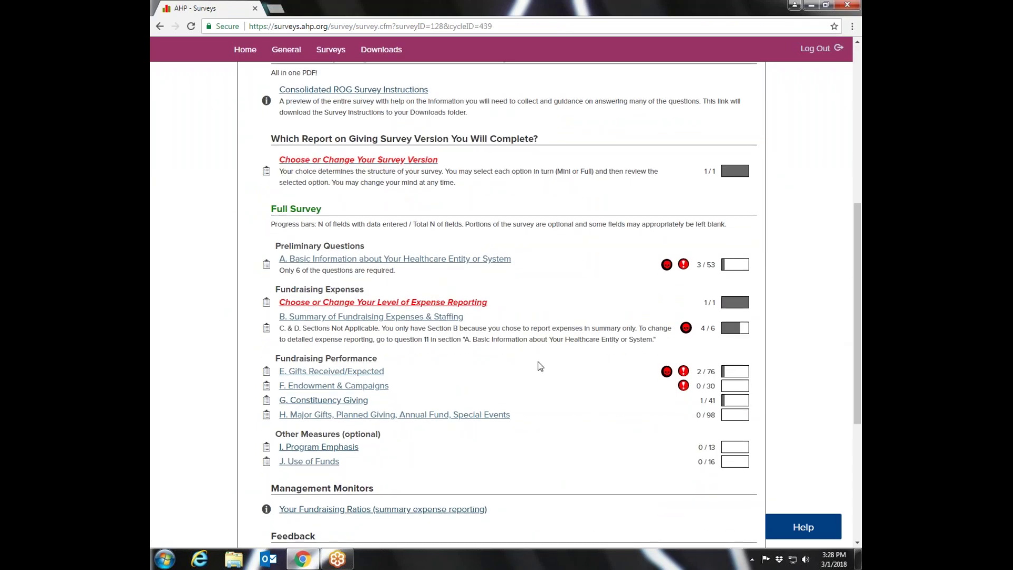
left_click(334, 303)
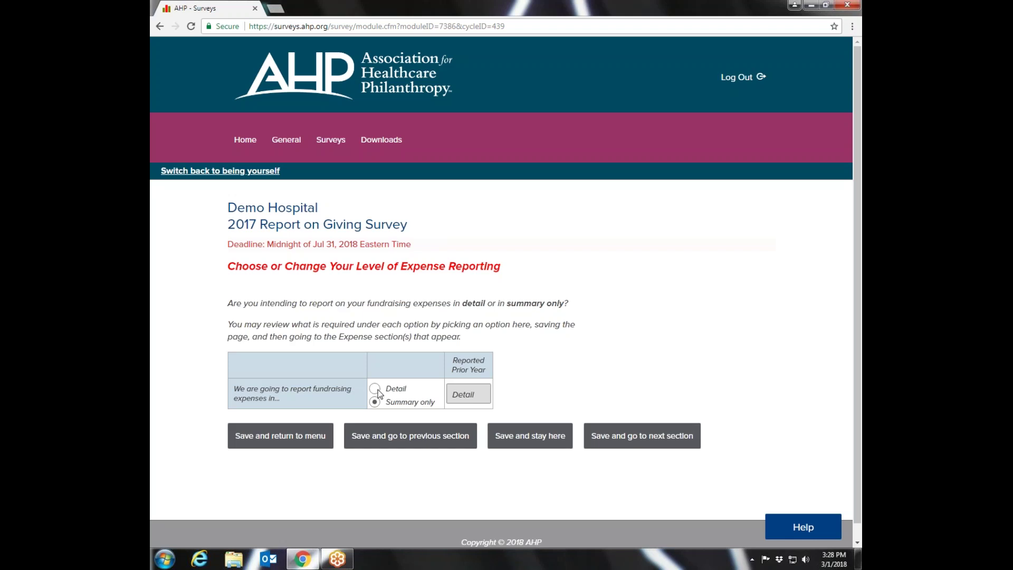
left_click(375, 390)
left_click(276, 441)
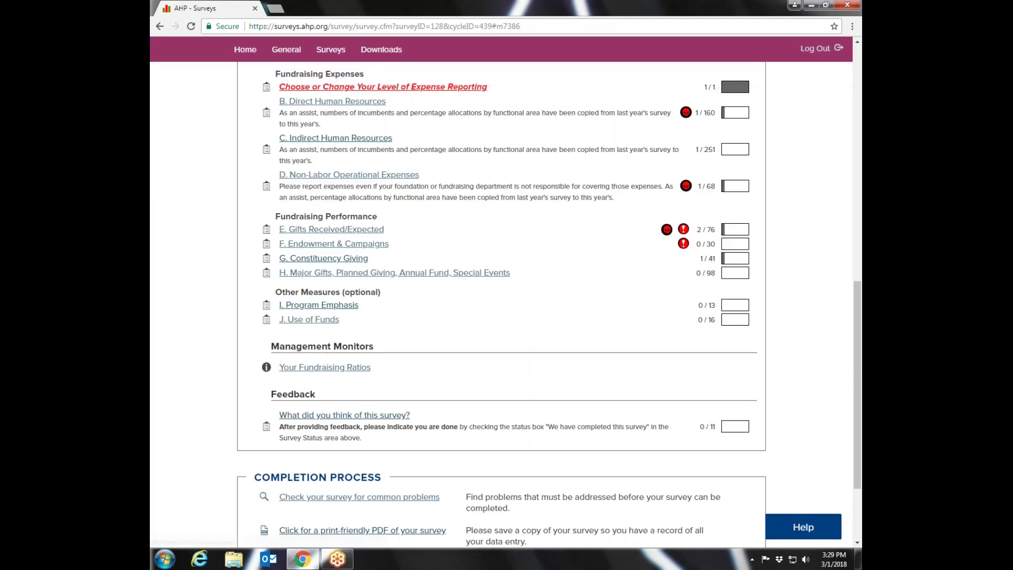
left_click_drag(858, 338, 860, 303)
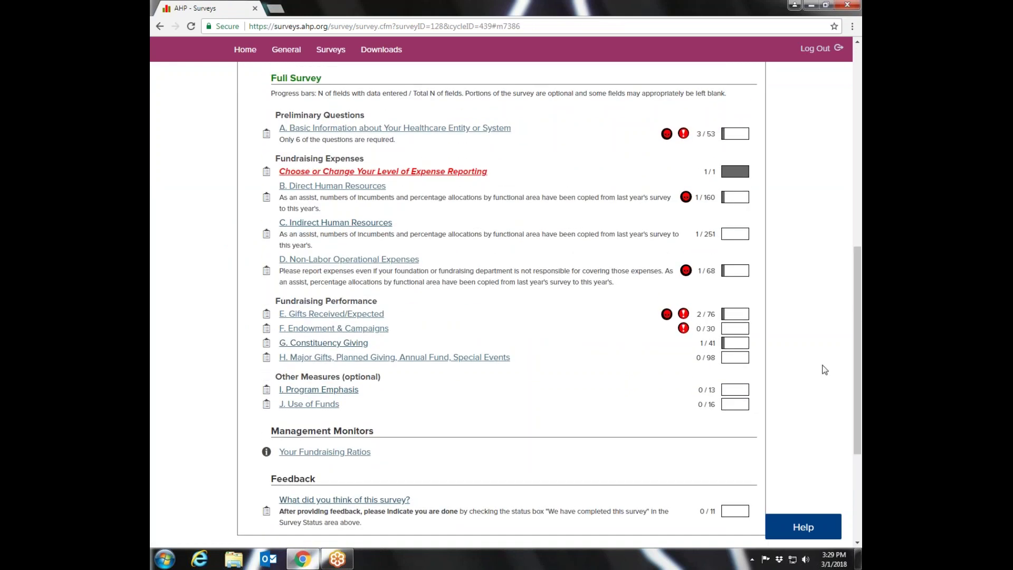
- Open section B, Direct Human Resources, hide its failed validations and review the FTE Direct Fundraising Staff instructions and position rows
left_click(324, 186)
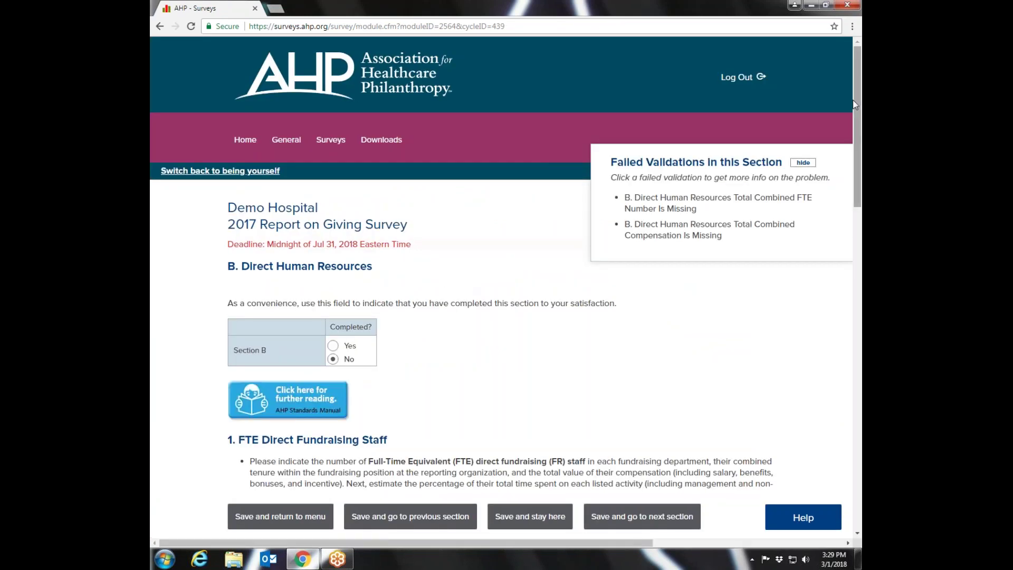
left_click(807, 164)
left_click_drag(858, 107, 861, 219)
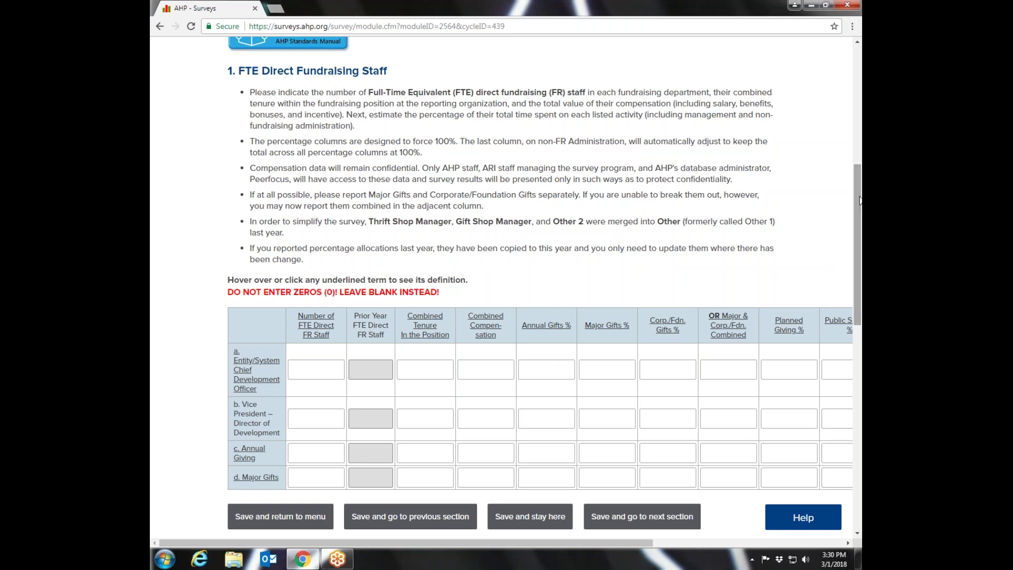
left_click_drag(859, 201, 858, 285)
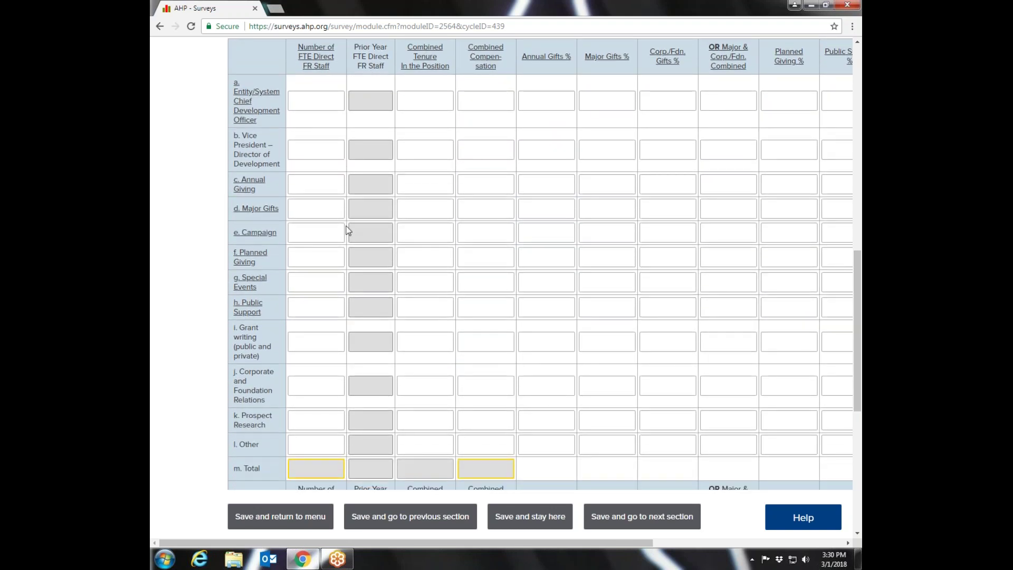
- View the definitions of underlined terms in the direct staff table, such as Chief Development Officer, Major Gifts and Planned Giving
mouse_move(250, 97)
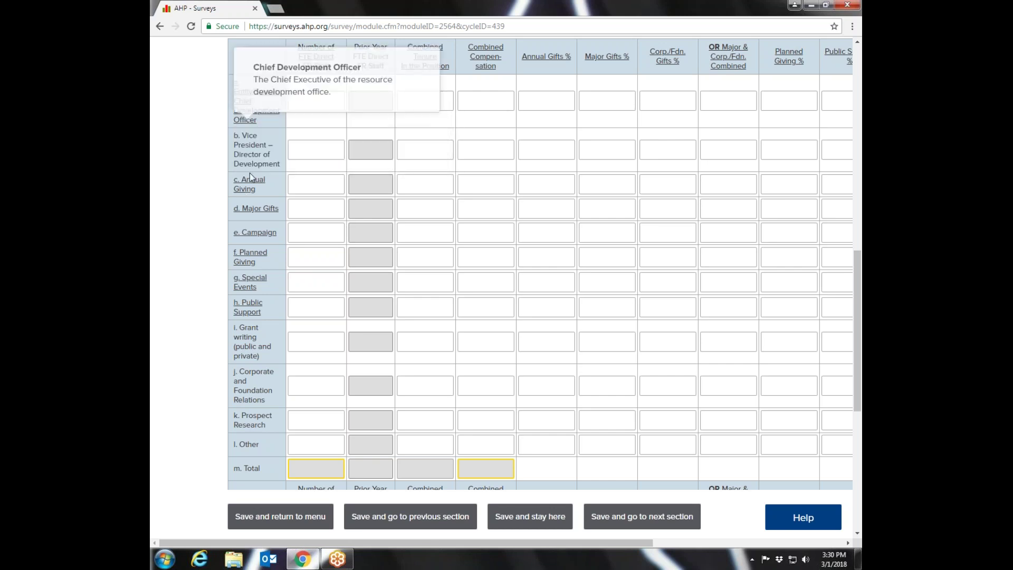
mouse_move(251, 212)
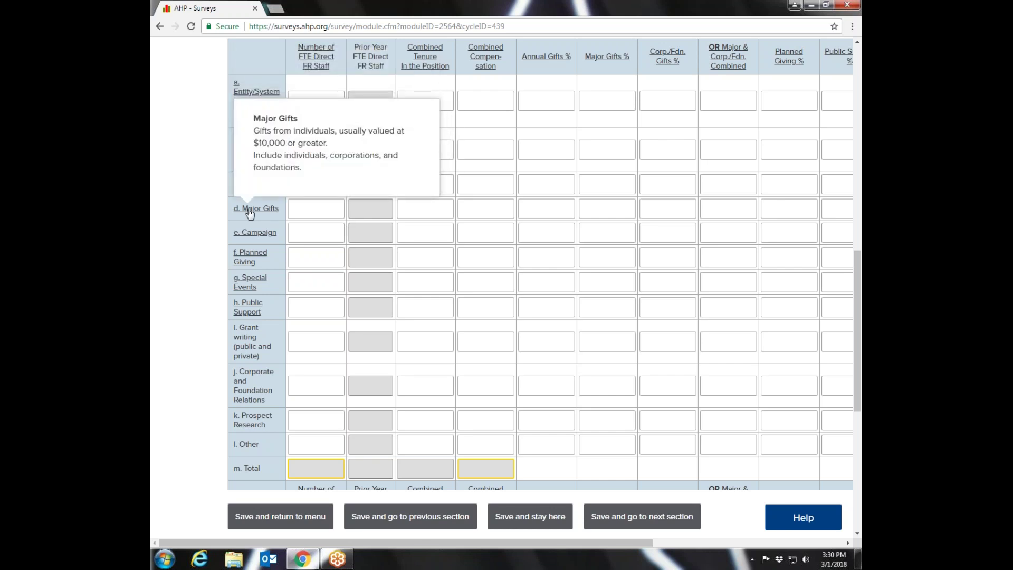
mouse_move(247, 261)
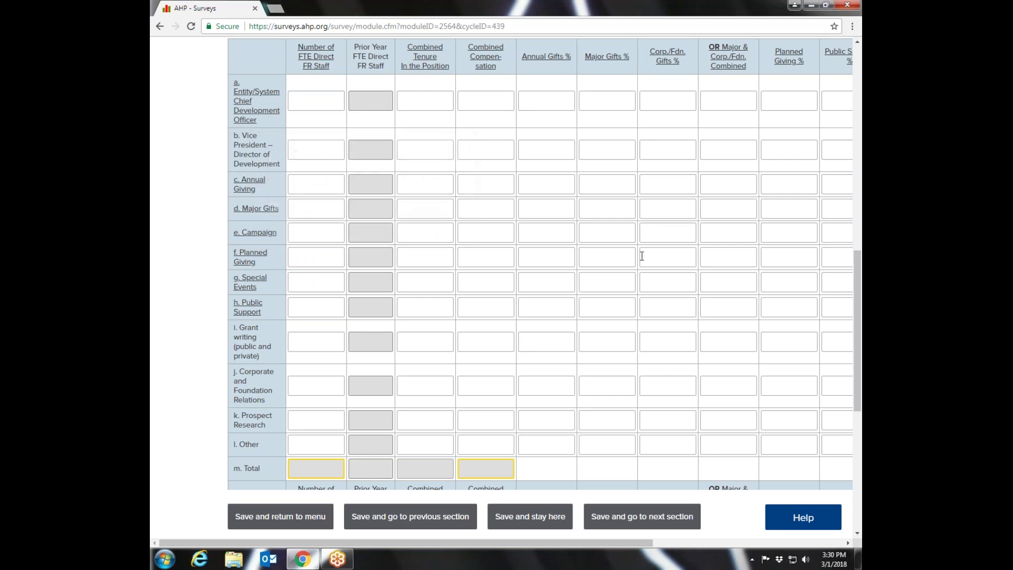
scroll(642, 256, "up", 1)
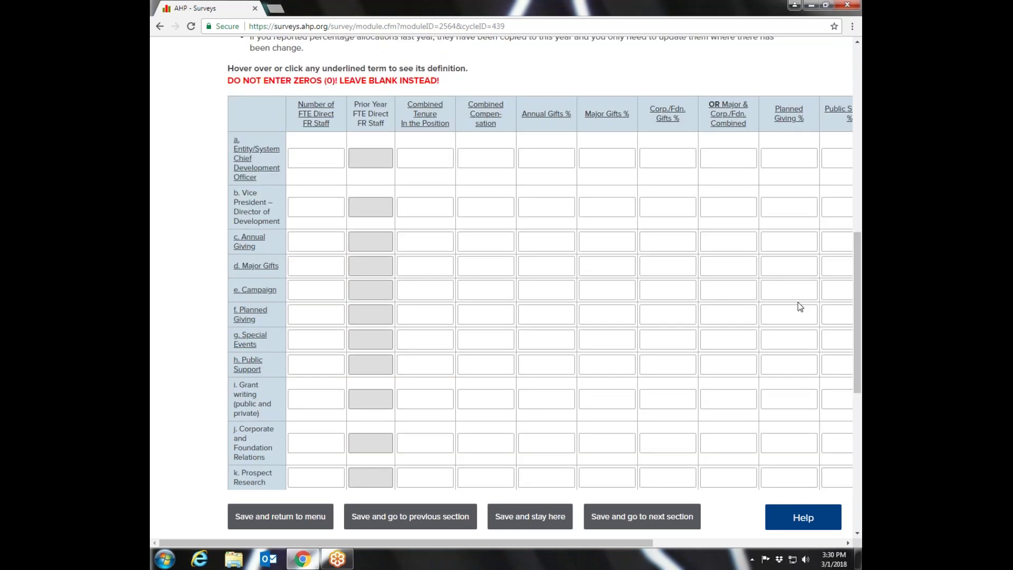
mouse_move(321, 115)
- Review the direct staff table's percentage columns through Non-FR Administration %, then save section B and return to the survey menu
scroll(858, 368, "down", 2)
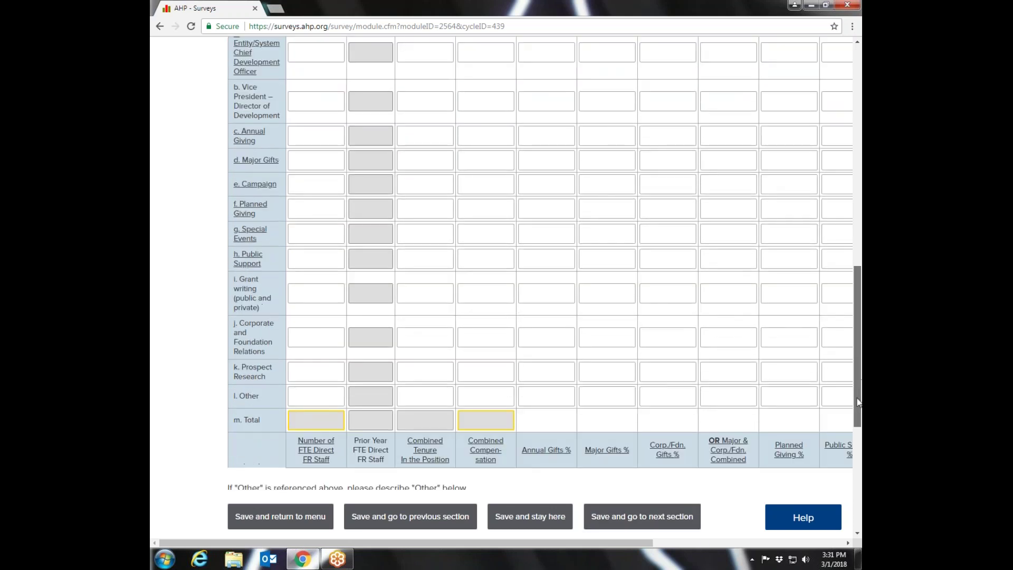
left_click_drag(590, 547, 836, 549)
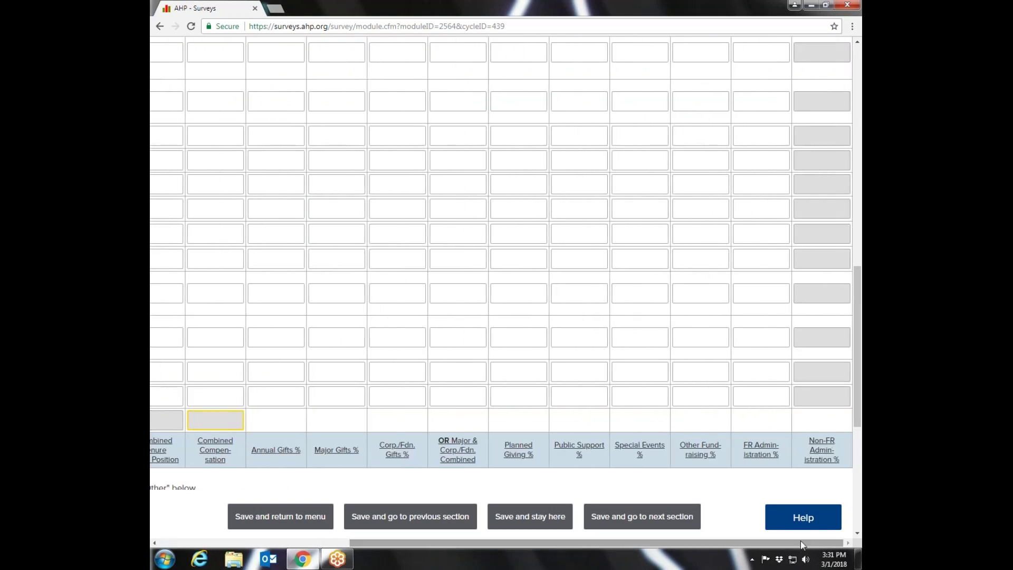
left_click_drag(859, 408, 861, 360)
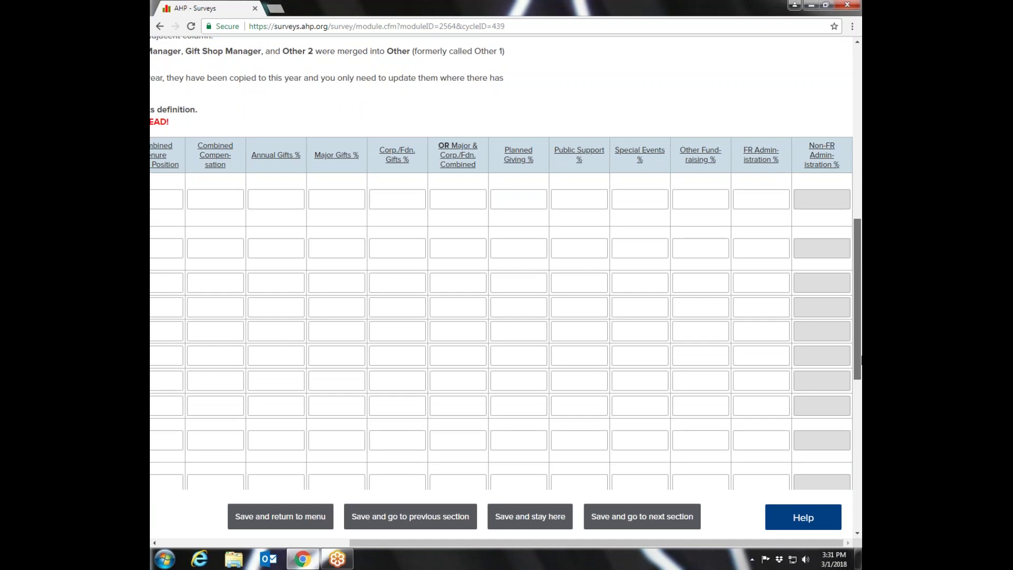
left_click_drag(710, 546, 509, 545)
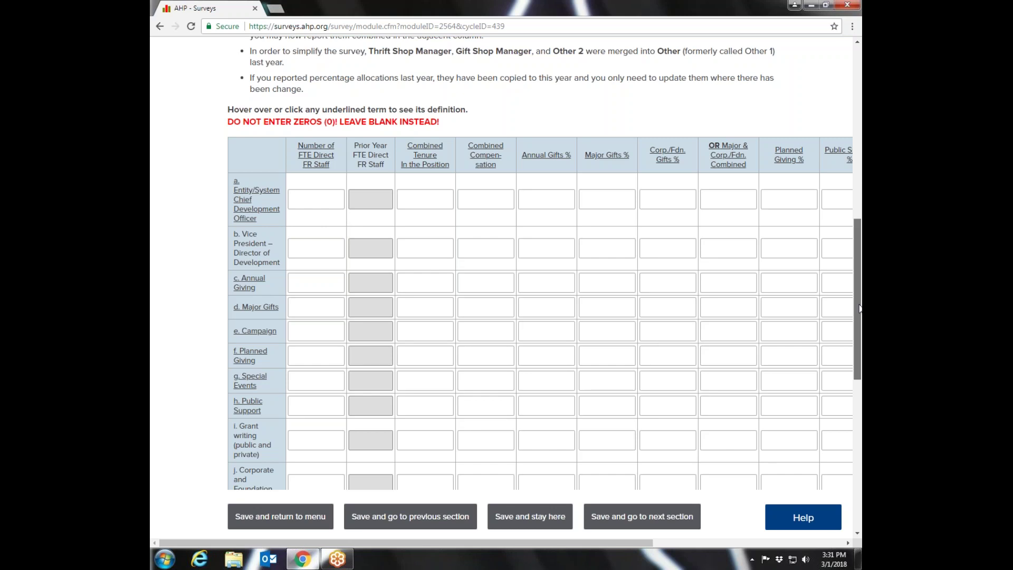
mouse_move(859, 308)
left_mouse_down()
mouse_move(859, 209)
mouse_move(860, 301)
left_mouse_up()
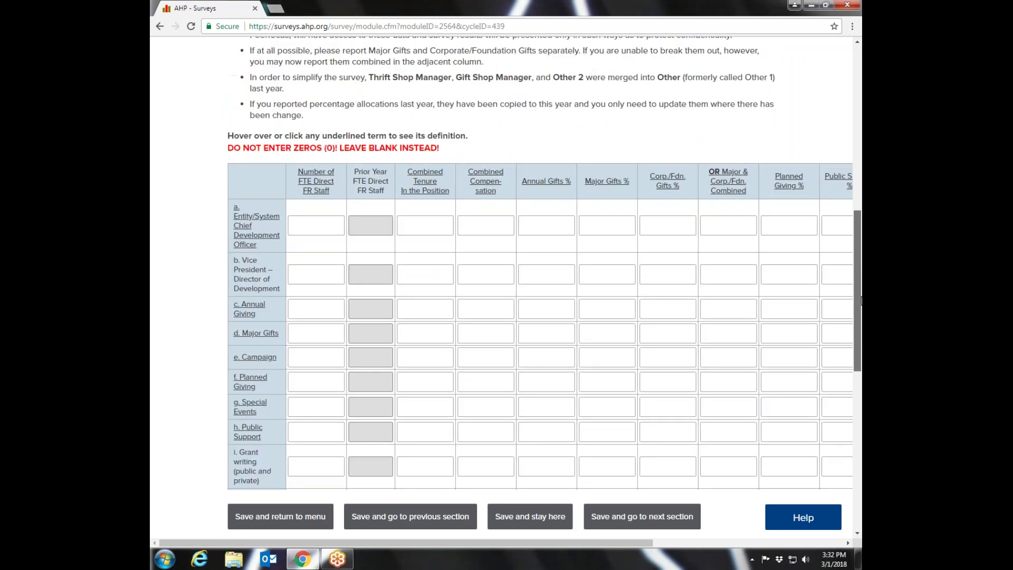
left_click(260, 520)
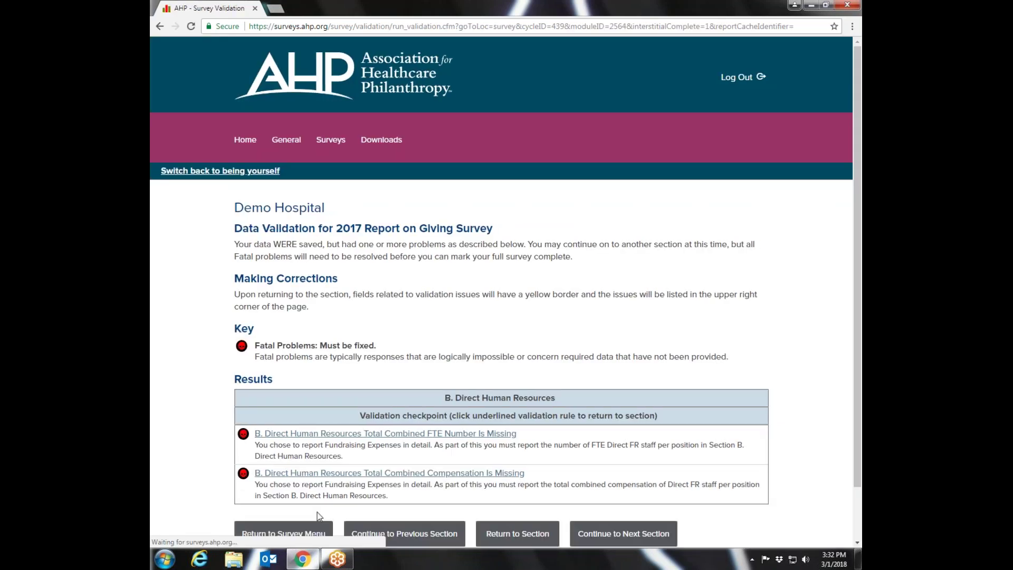
left_click(280, 527)
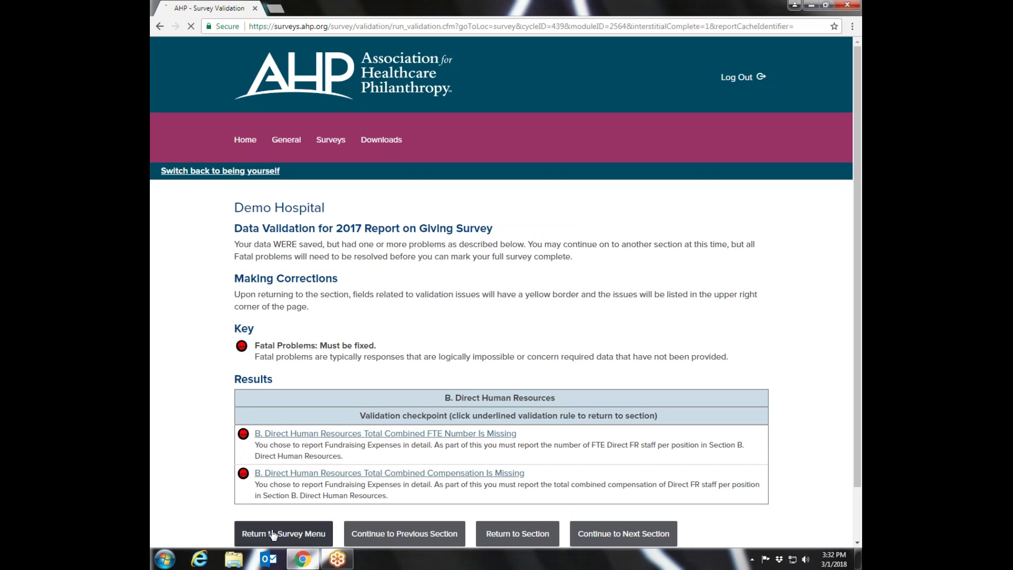
- Review the FTE Indirect Fundraising Staff table and instructions in section C, Indirect Human Resources, then save it and return to the survey menu
left_click_drag(853, 208, 838, 381)
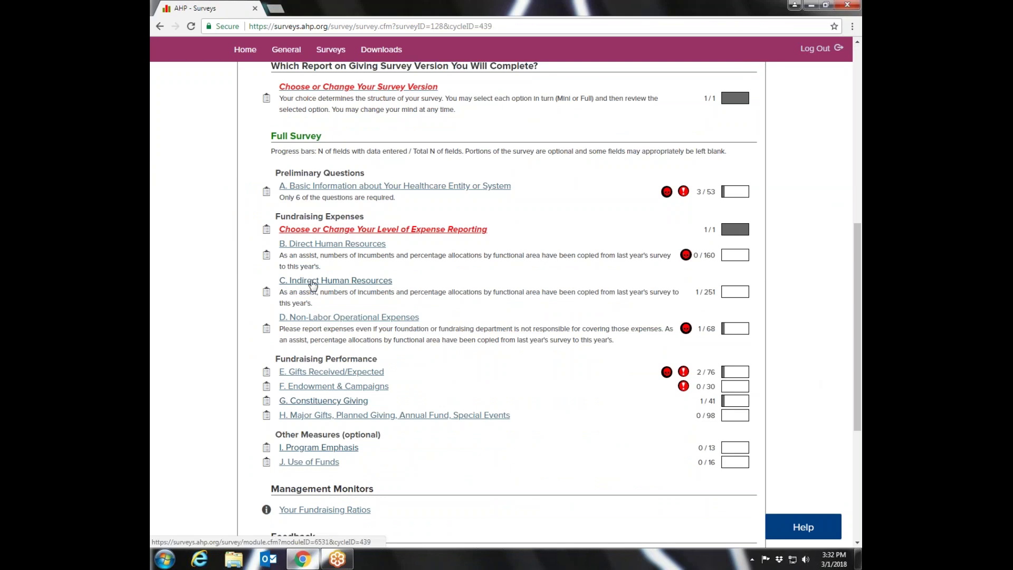
left_click(313, 282)
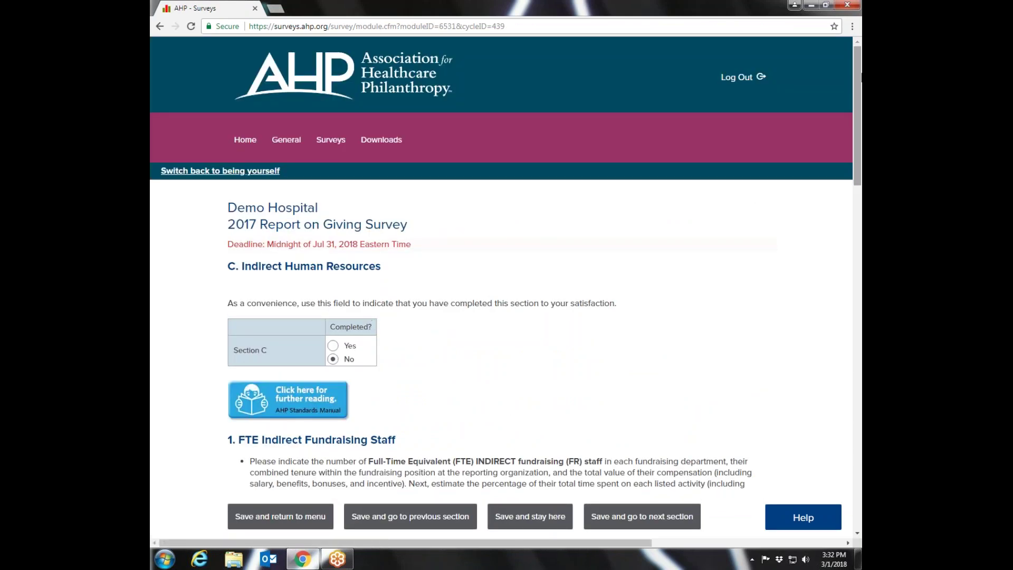
left_click_drag(858, 79, 861, 251)
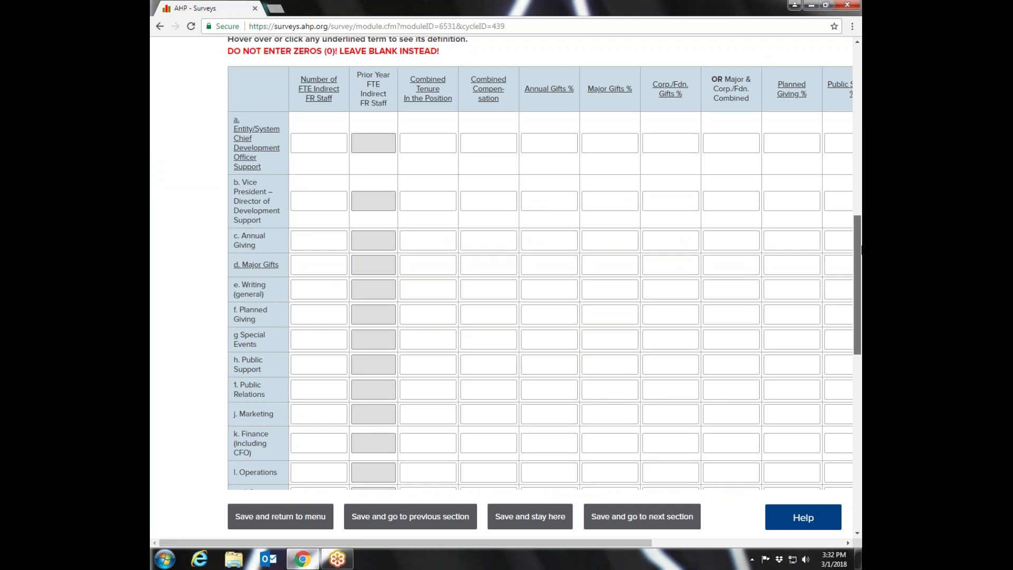
mouse_move(861, 251)
left_mouse_down()
mouse_move(861, 334)
mouse_move(861, 254)
left_mouse_up()
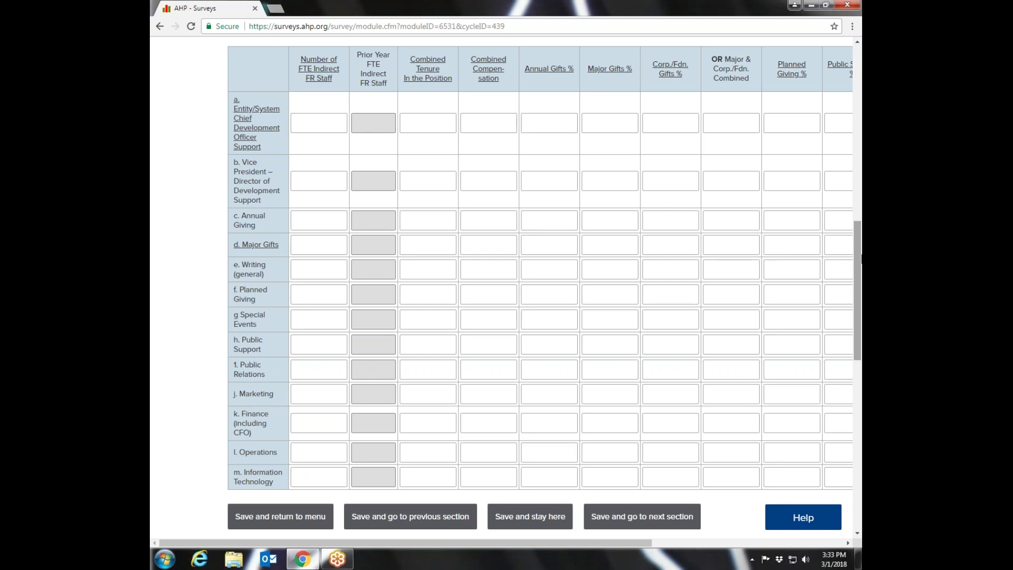
left_click_drag(860, 261, 861, 175)
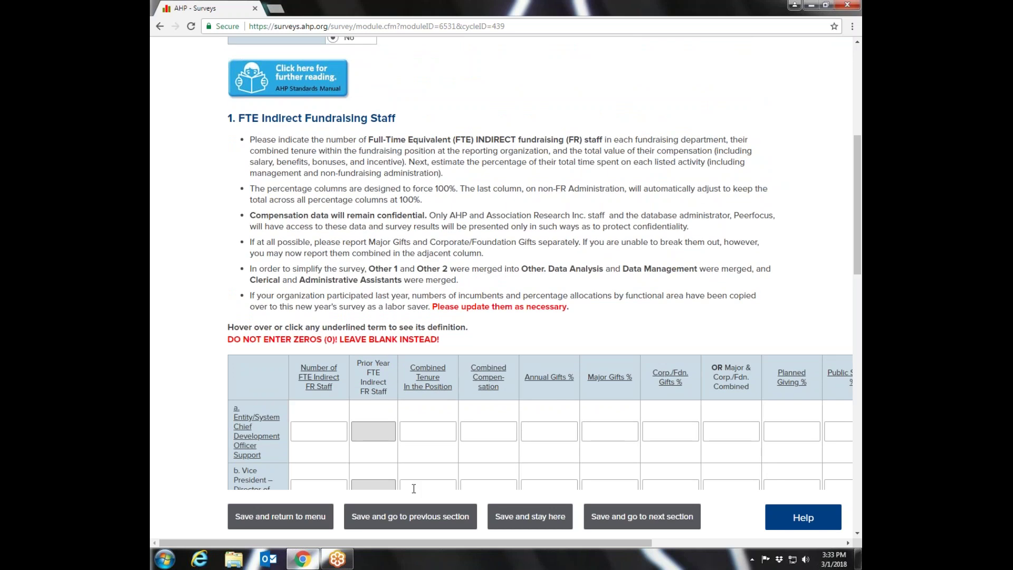
left_click(270, 526)
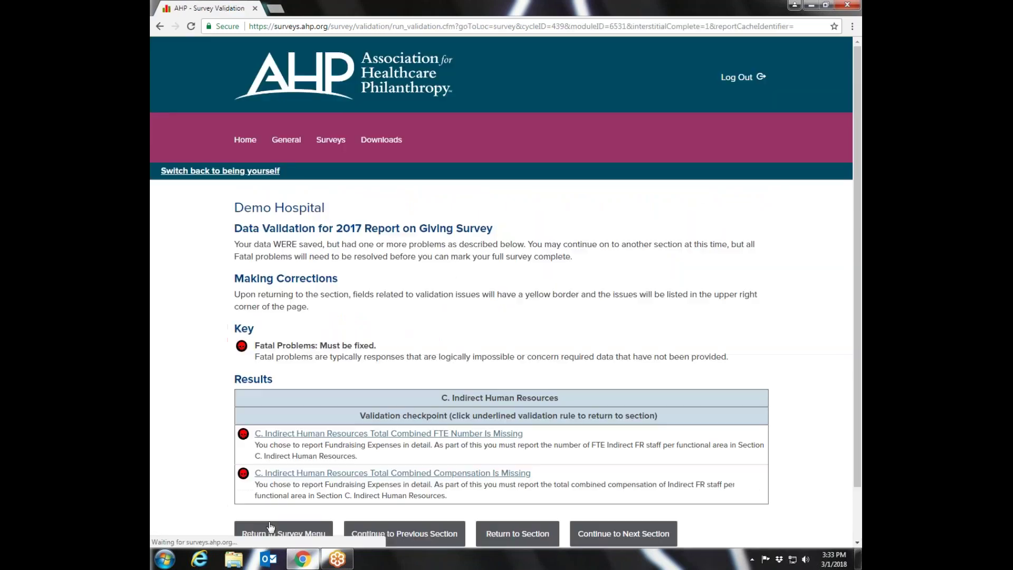
left_click(283, 536)
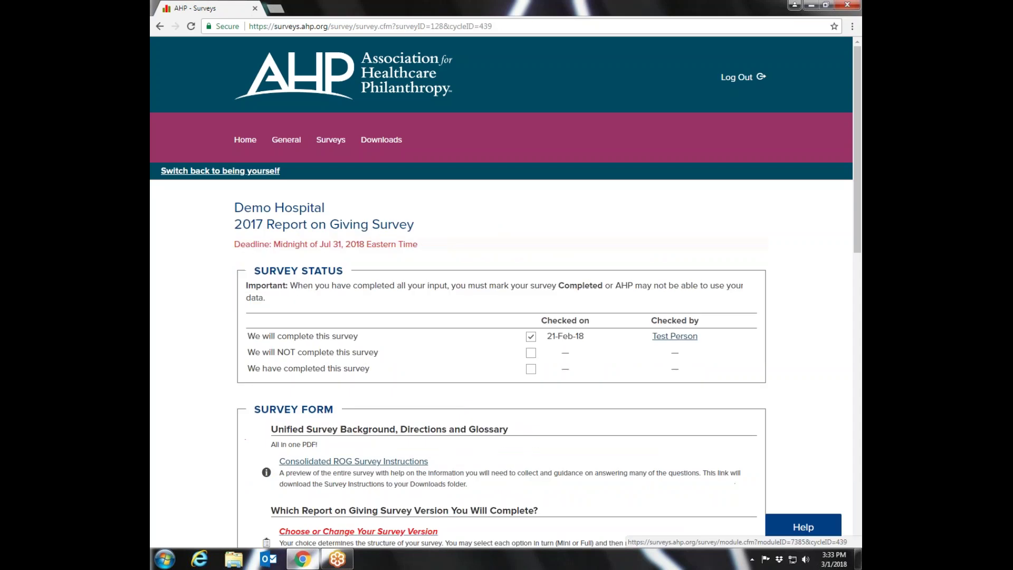
- Open section D, Non-Labor Operational Expenses, hide its failed validations and review the non-labor expenses table from Professional Fees to Grand Total
left_click_drag(859, 166, 857, 349)
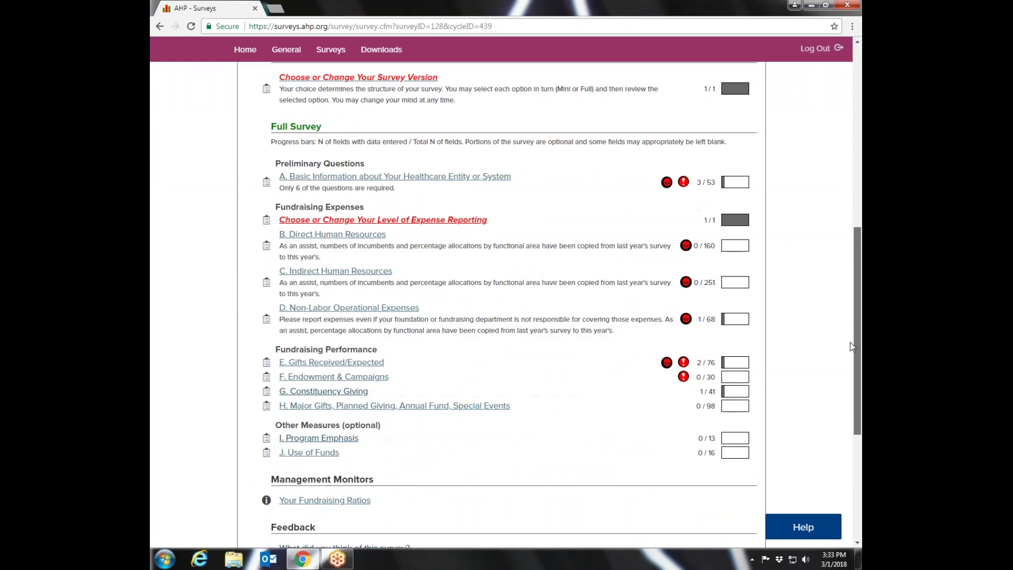
left_click(325, 307)
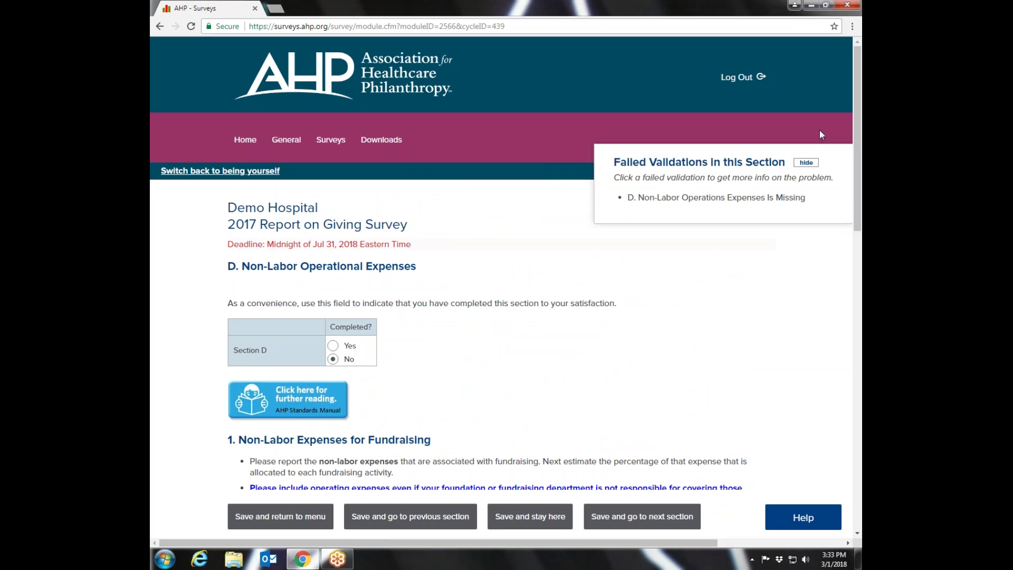
left_click(807, 162)
left_click_drag(858, 91, 858, 227)
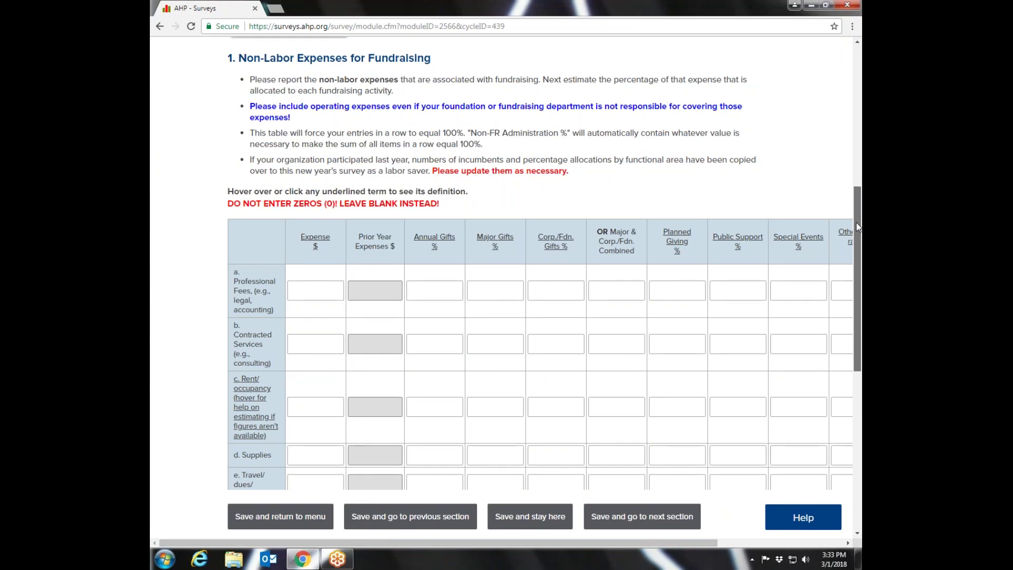
left_click_drag(858, 227, 858, 267)
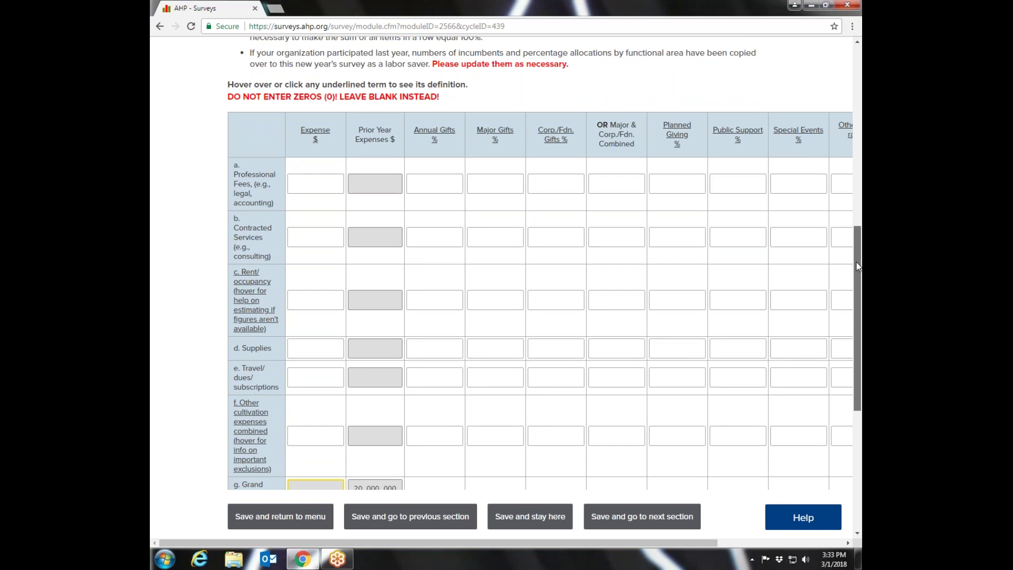
left_click_drag(858, 267, 858, 289)
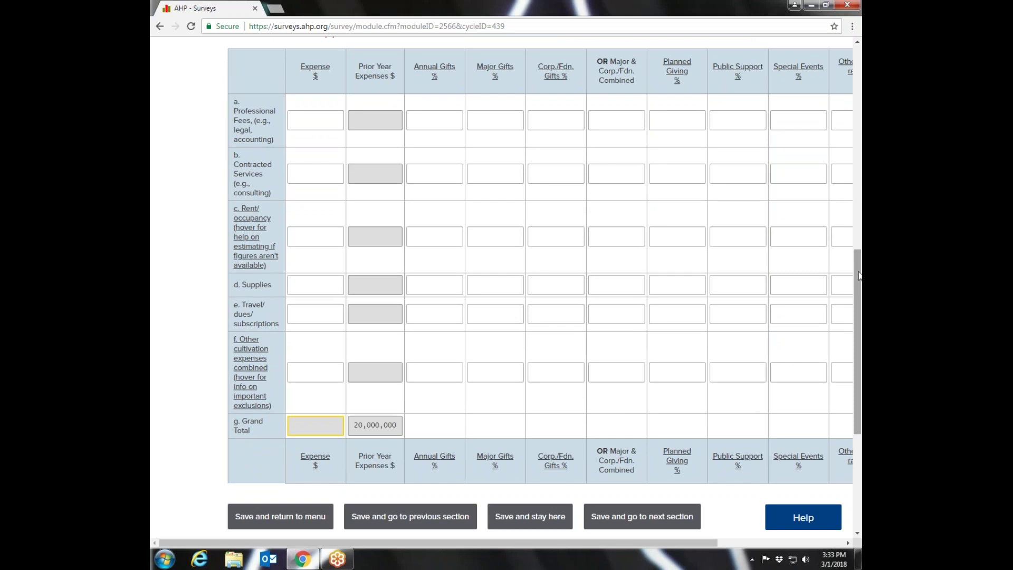
mouse_move(495, 458)
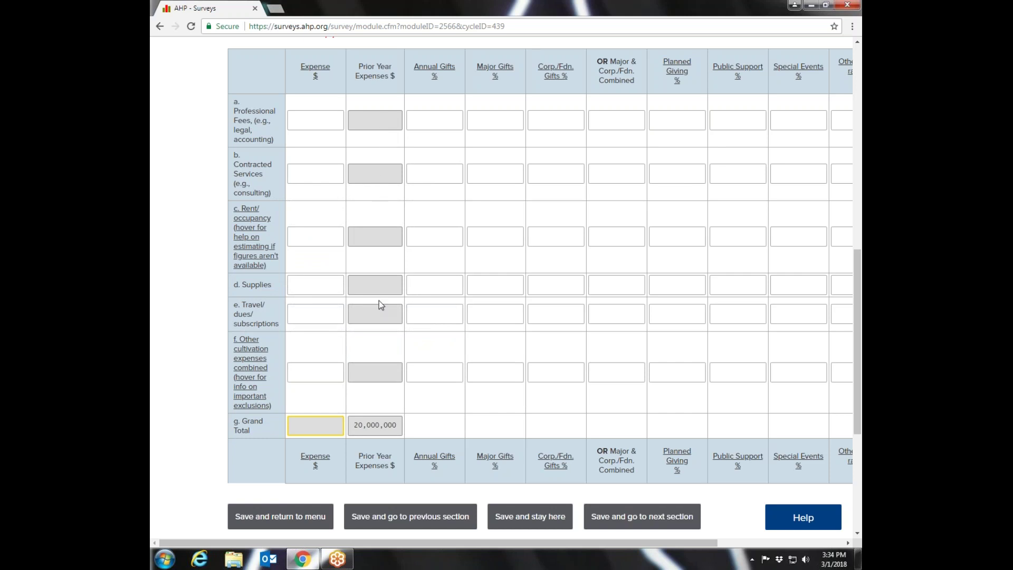
- Review the non-labor expenses table's percentage columns through Non-FR Administration %, then save section D and return to the survey menu
left_click_drag(704, 542, 831, 543)
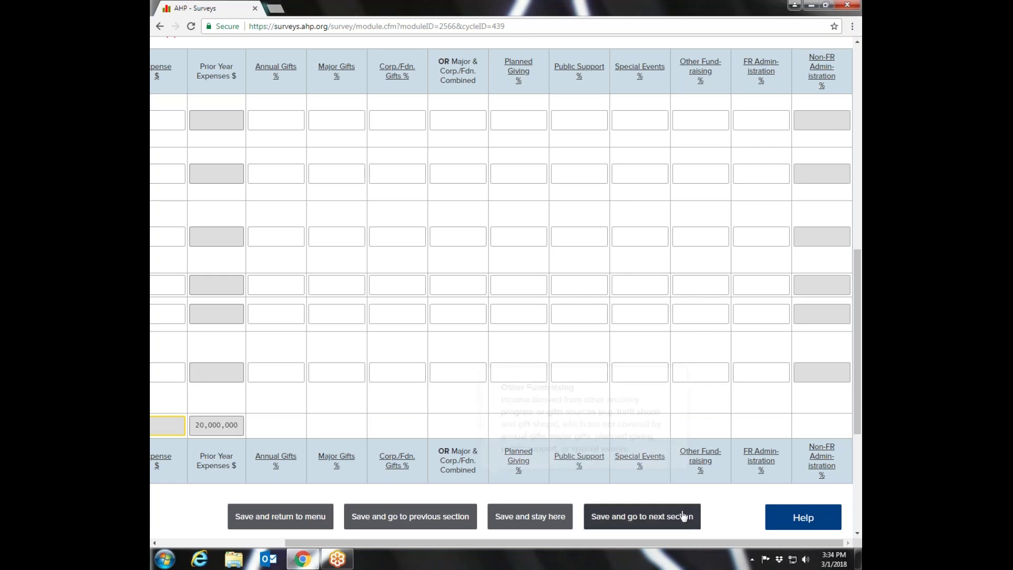
left_click(274, 519)
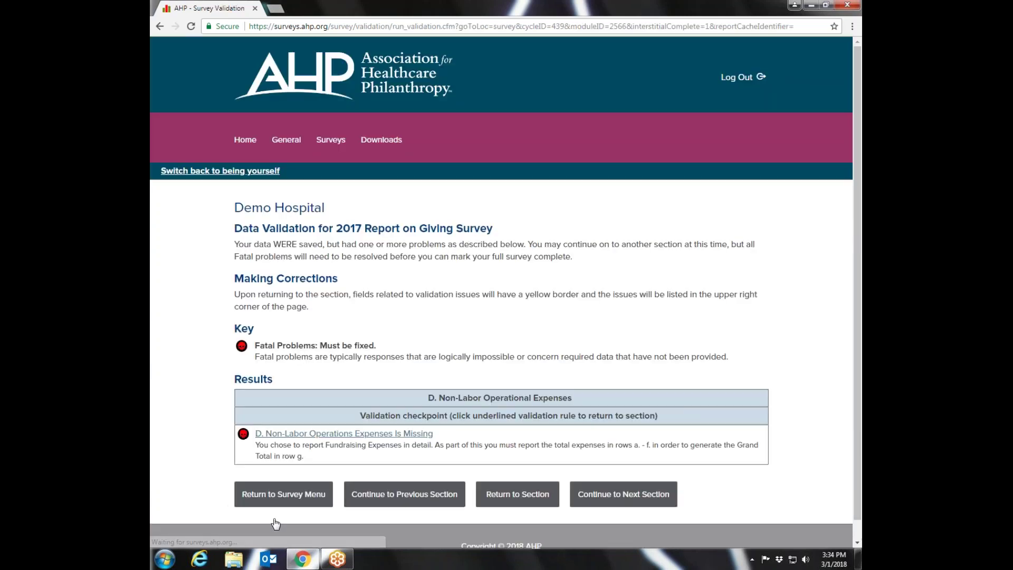
left_click(279, 496)
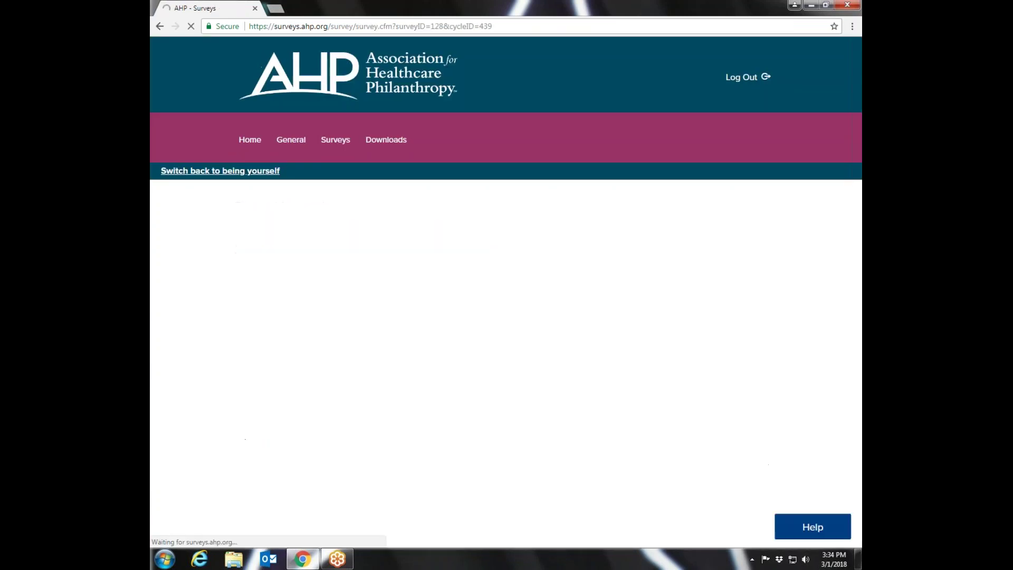
- Open section E, Gifts Received/Expected, hide its failed validations and review the Number of Gifts and Value of Funds instructions
scroll(860, 148, "down", 1)
left_click_drag(861, 148, 861, 344)
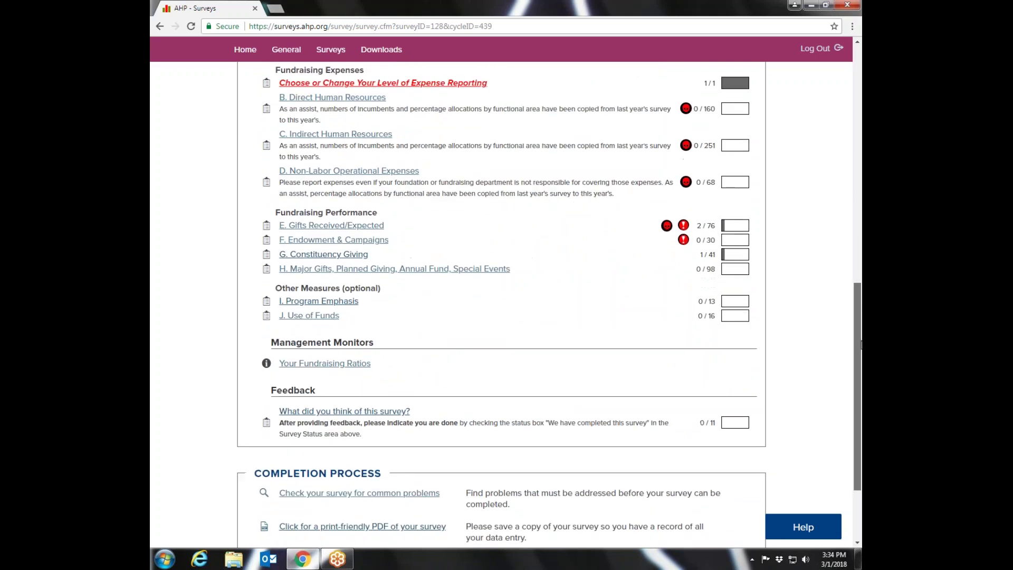
left_click(311, 227)
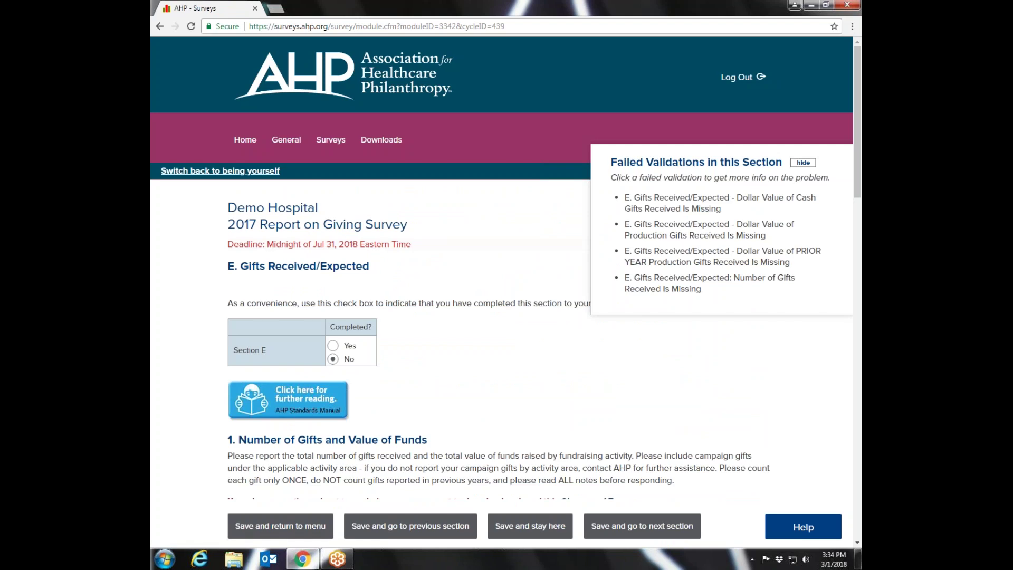
left_click(803, 163)
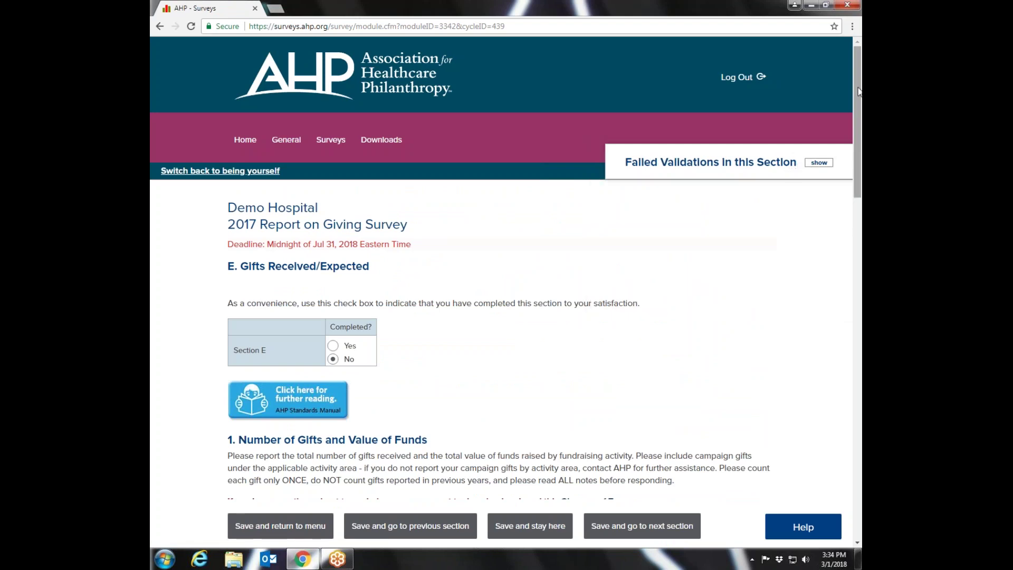
left_click_drag(859, 89, 859, 107)
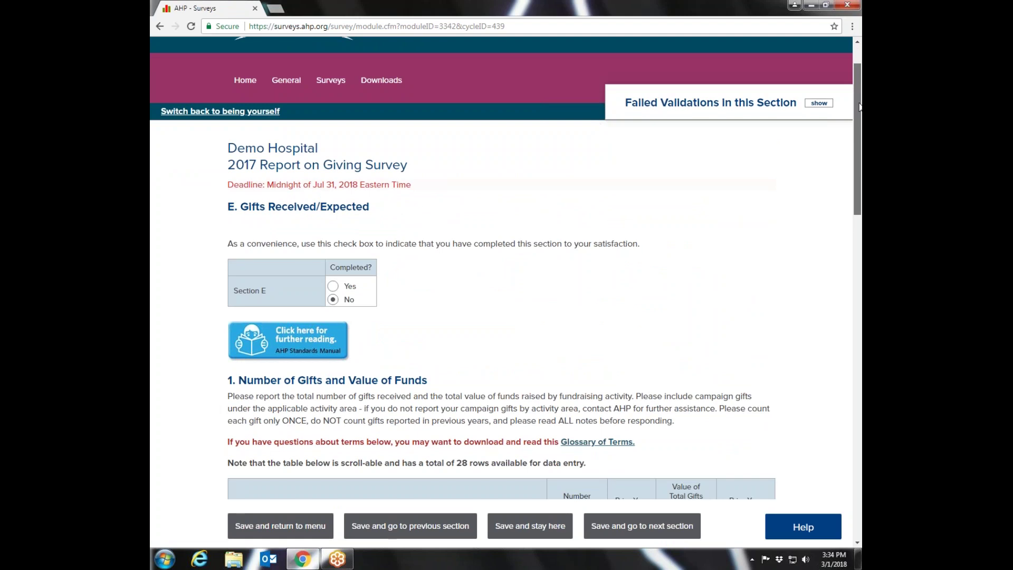
left_click_drag(860, 107, 861, 203)
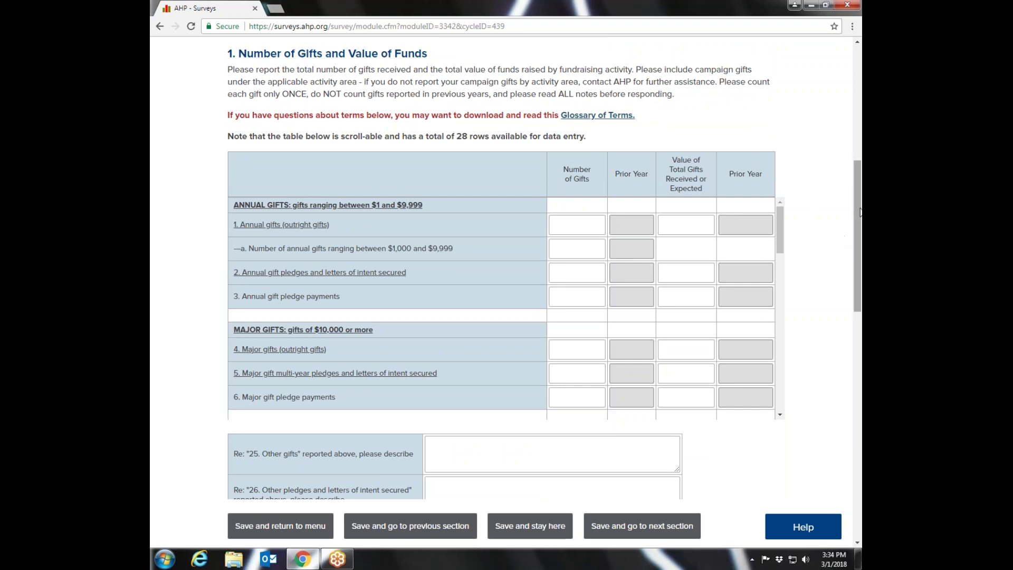
left_click_drag(858, 207, 860, 229)
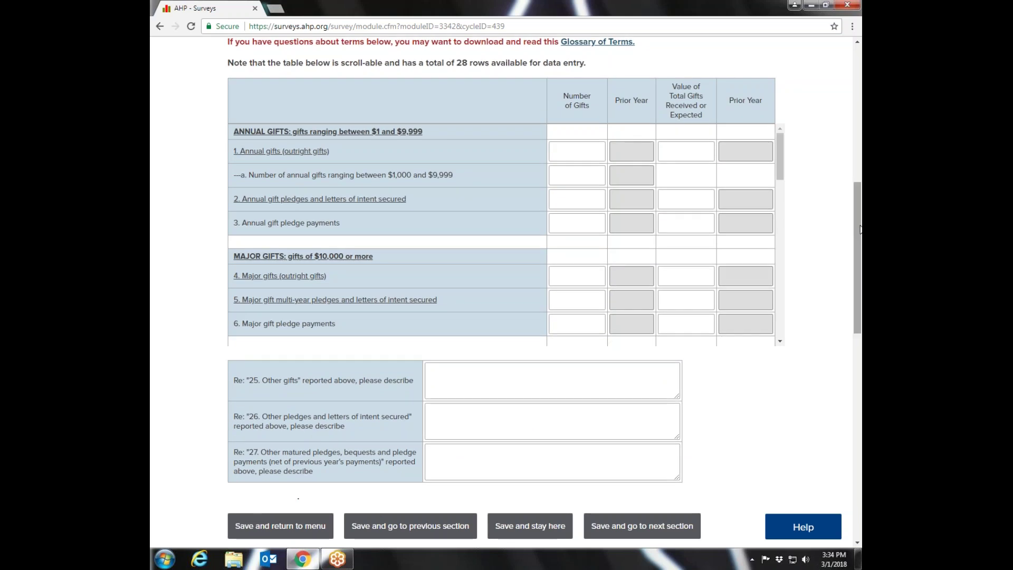
- Examine the gifts table's rows from Annual Gifts through Total Number of Gifts, then return to the Annual Gifts rows
left_click_drag(780, 156, 794, 323)
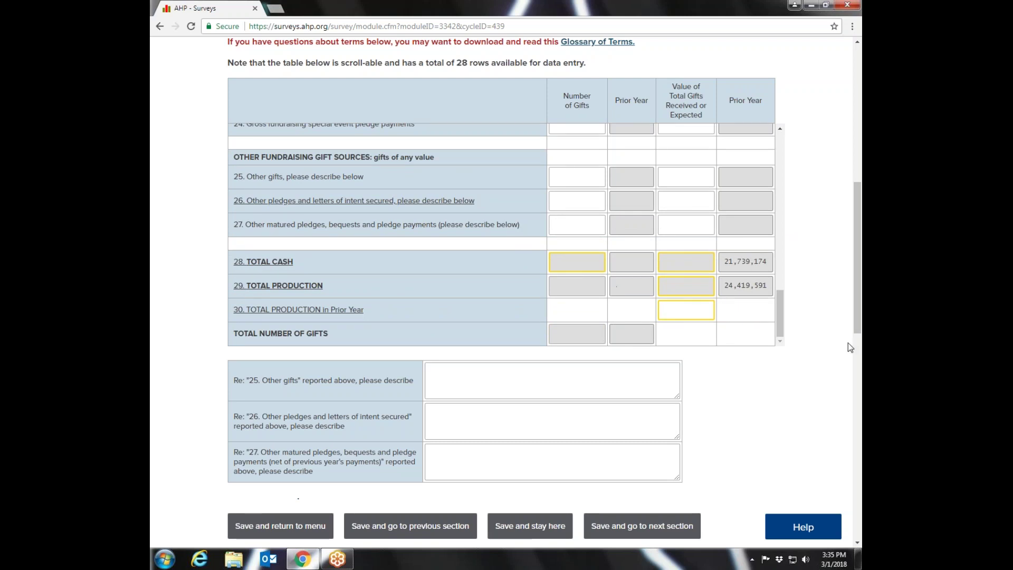
scroll(784, 318, "up", 1)
left_click_drag(784, 318, 793, 147)
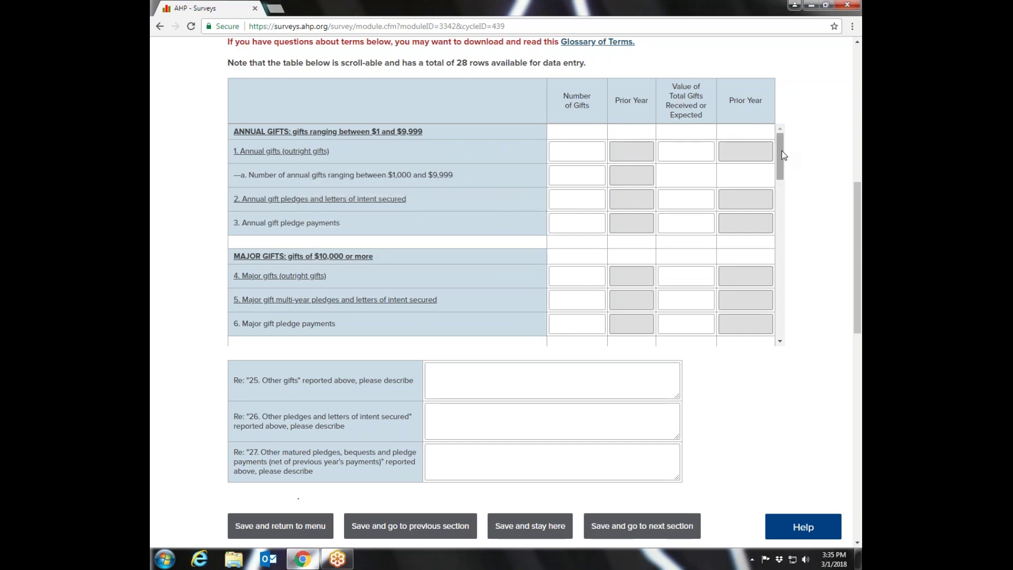
left_click_drag(783, 154, 783, 155)
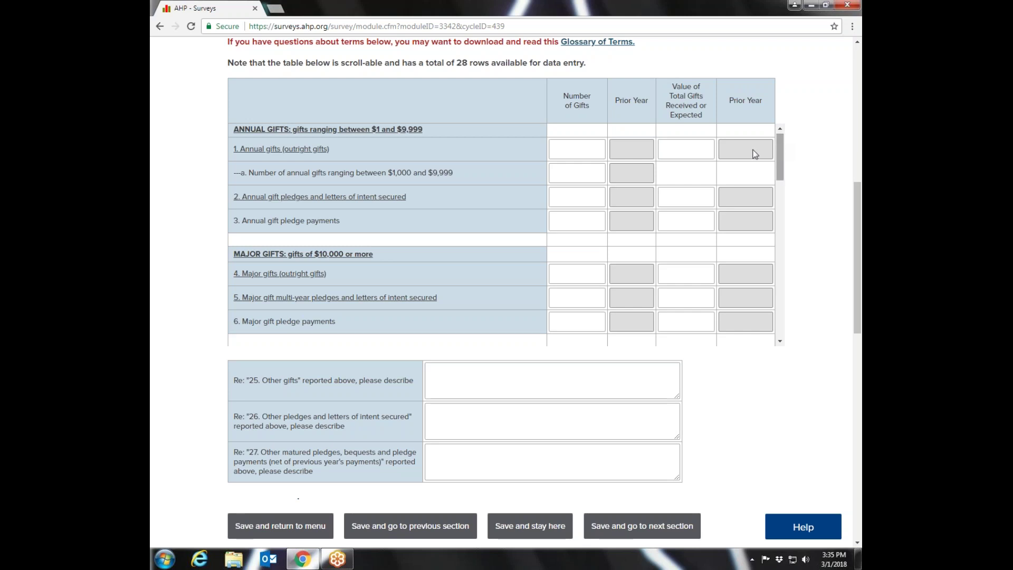
mouse_move(412, 160)
scroll(783, 174, "down", 3)
left_click_drag(785, 188, 781, 317)
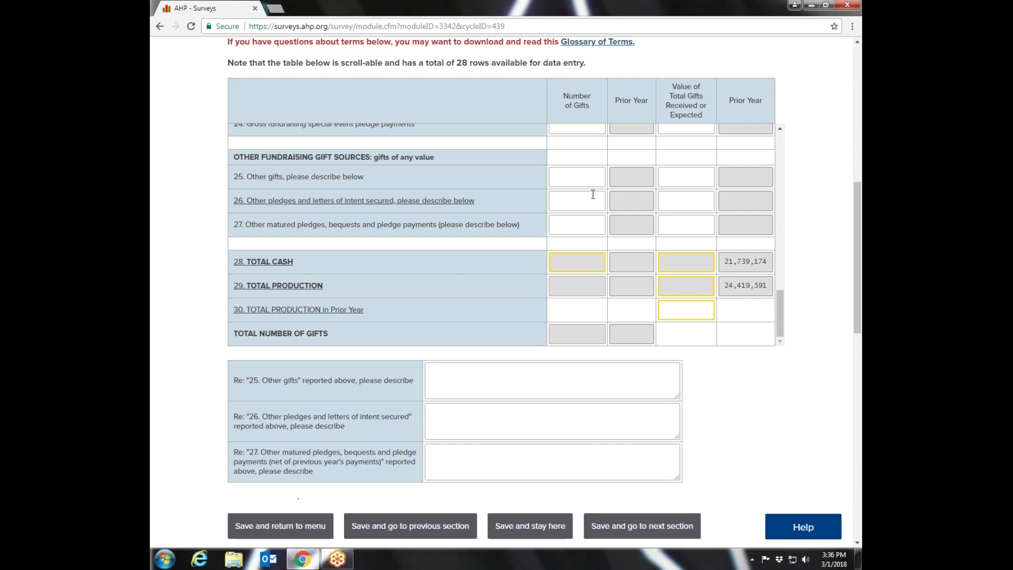
left_click_drag(777, 306, 787, 134)
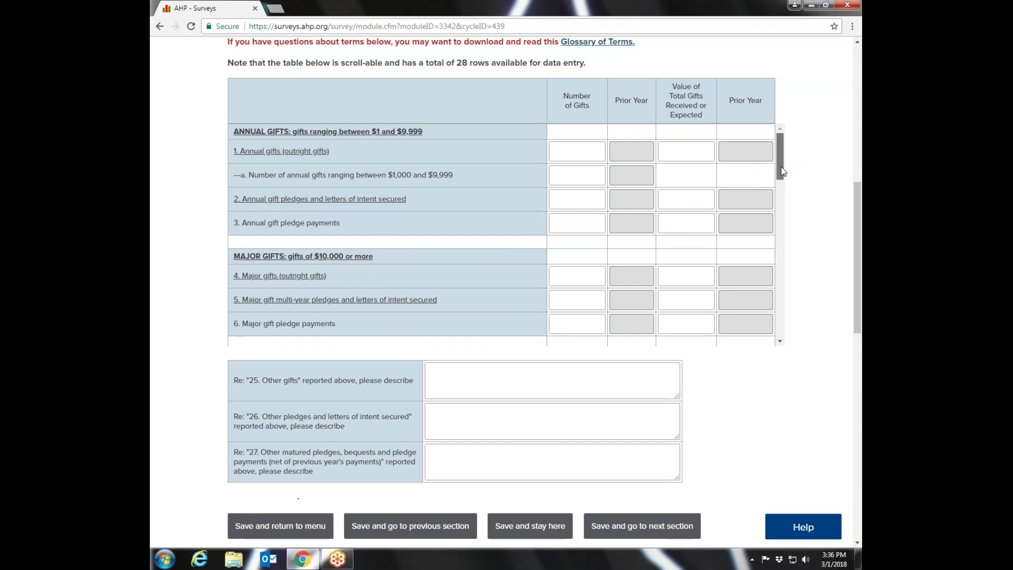
left_click_drag(781, 166, 783, 184)
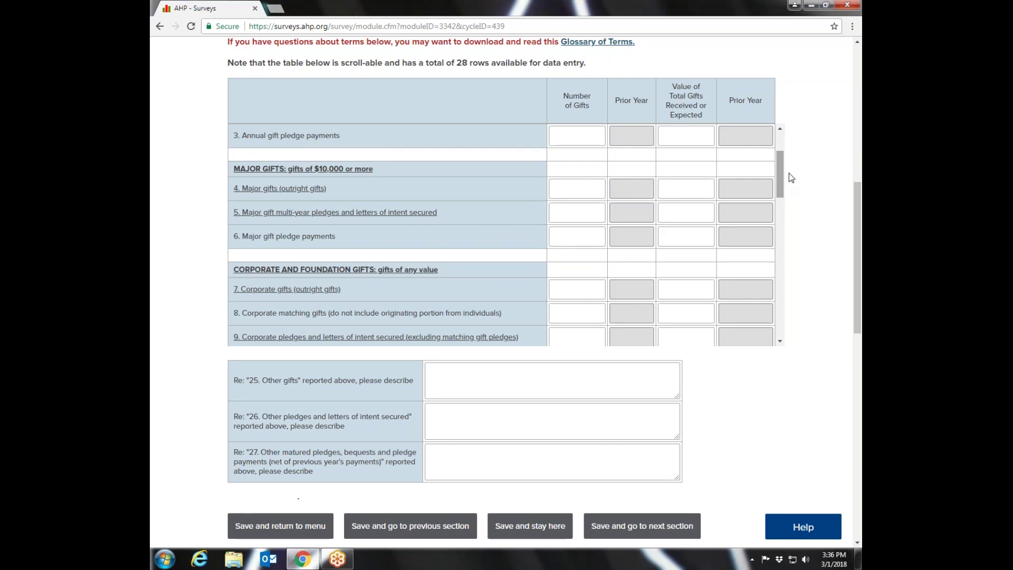
left_click_drag(783, 183, 784, 156)
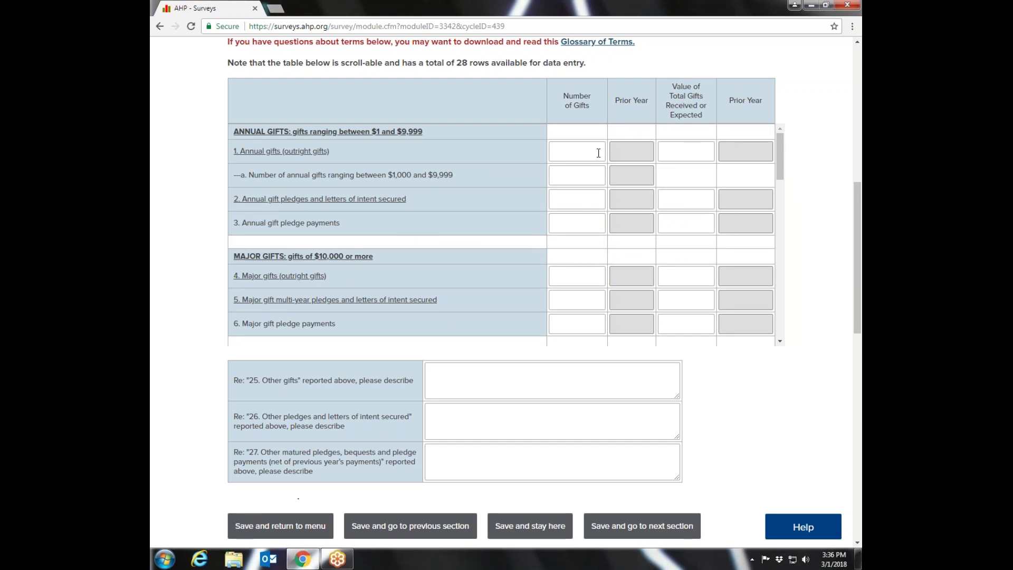
- View the definitions of Pledges and Letter of Intent, then review the gifts table from Major Gifts through the total rows
mouse_move(333, 155)
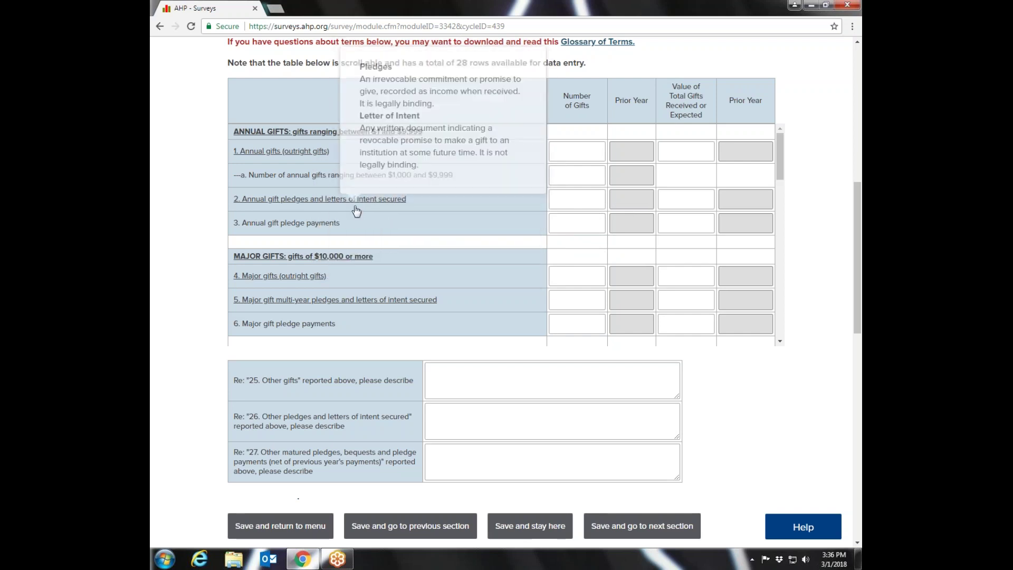
mouse_move(369, 211)
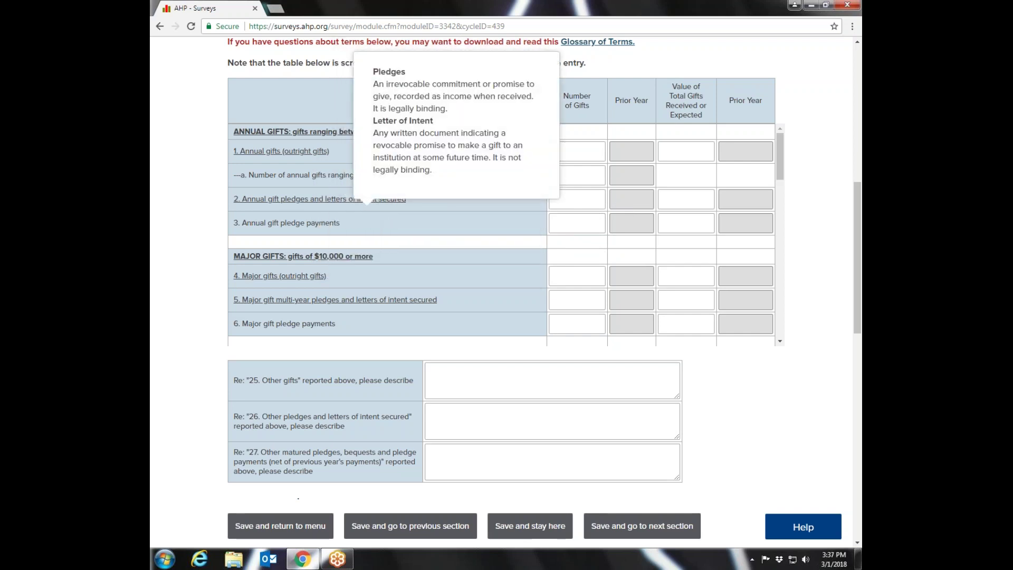
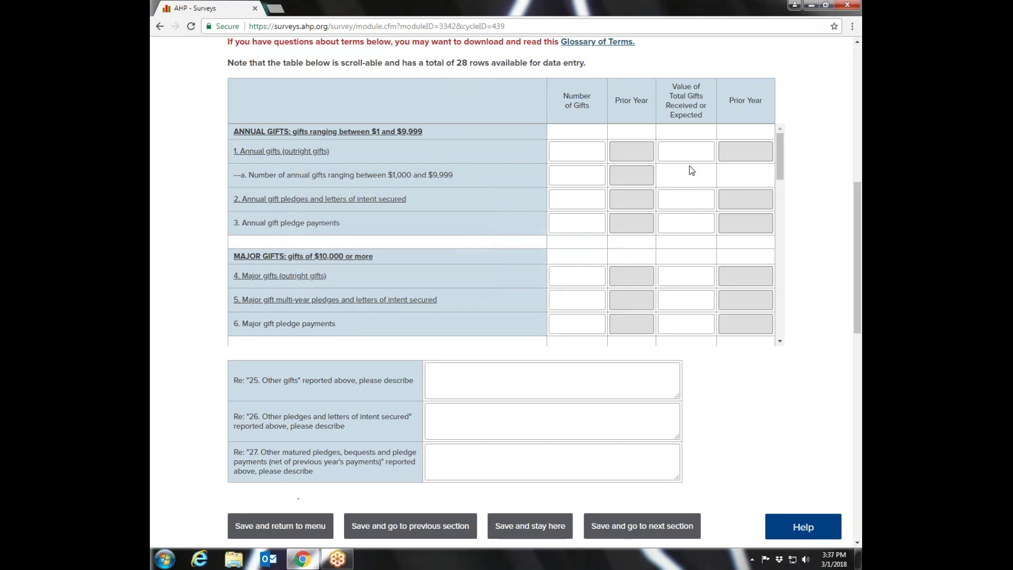
left_click_drag(778, 154, 779, 173)
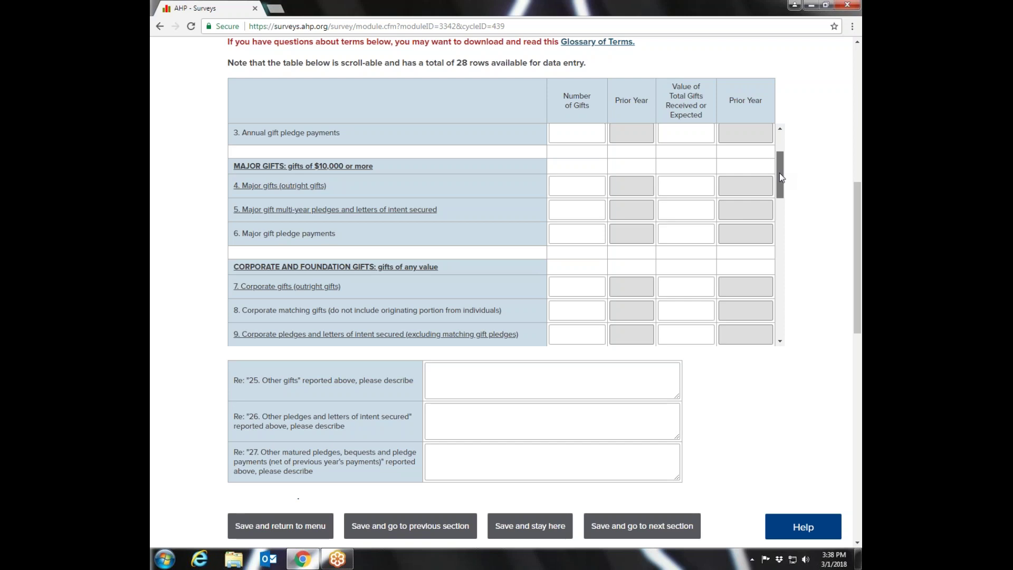
left_click_drag(780, 174, 780, 178)
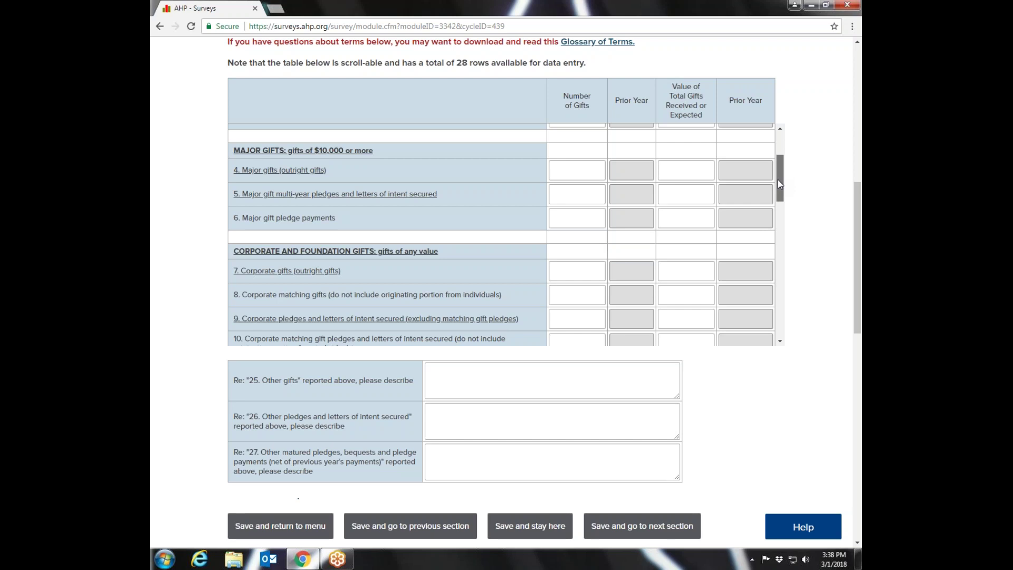
left_click_drag(780, 183, 793, 321)
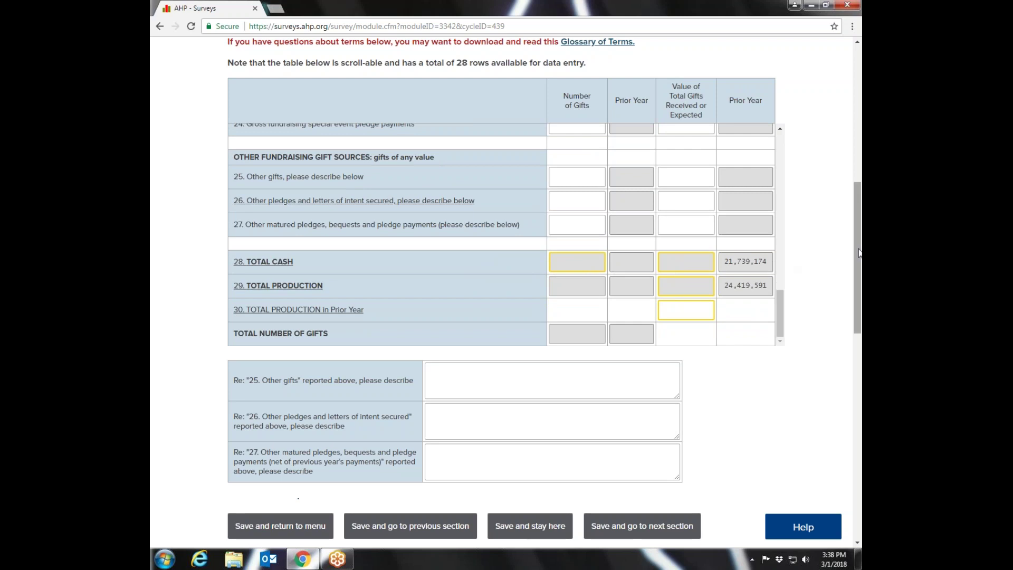
- Review the gifts table's Other Fundraising Gift Sources and total rows, then save section E and return to the survey menu
left_click_drag(859, 253, 859, 239)
left_click_drag(781, 361, 810, 369)
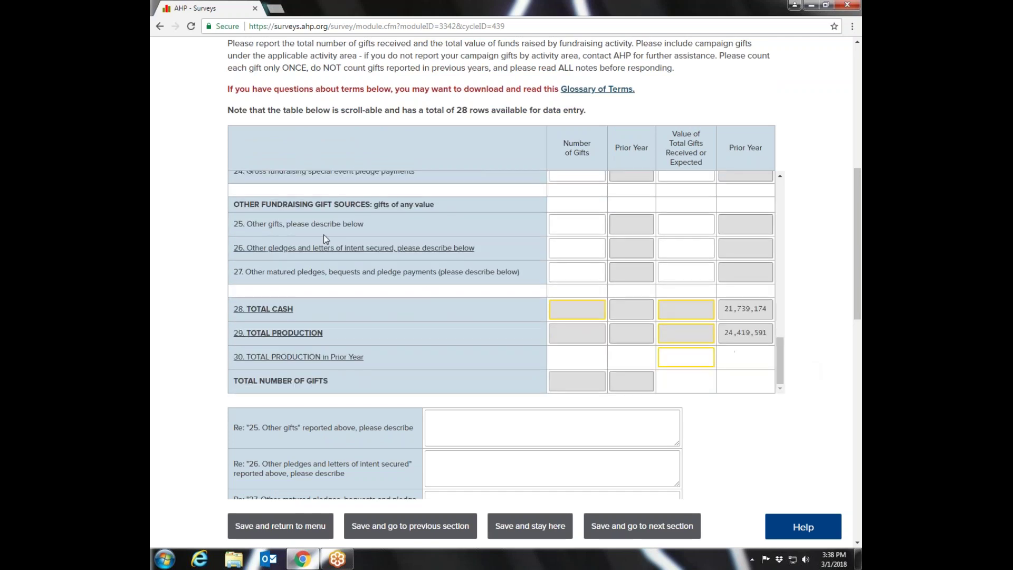
mouse_move(325, 243)
left_click_drag(783, 364, 784, 194)
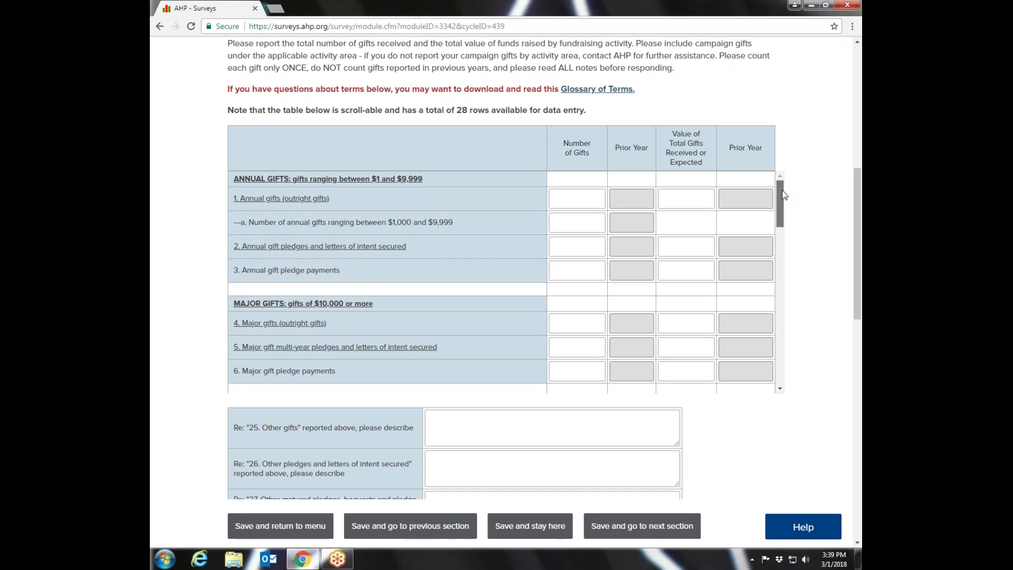
left_click_drag(784, 194, 788, 364)
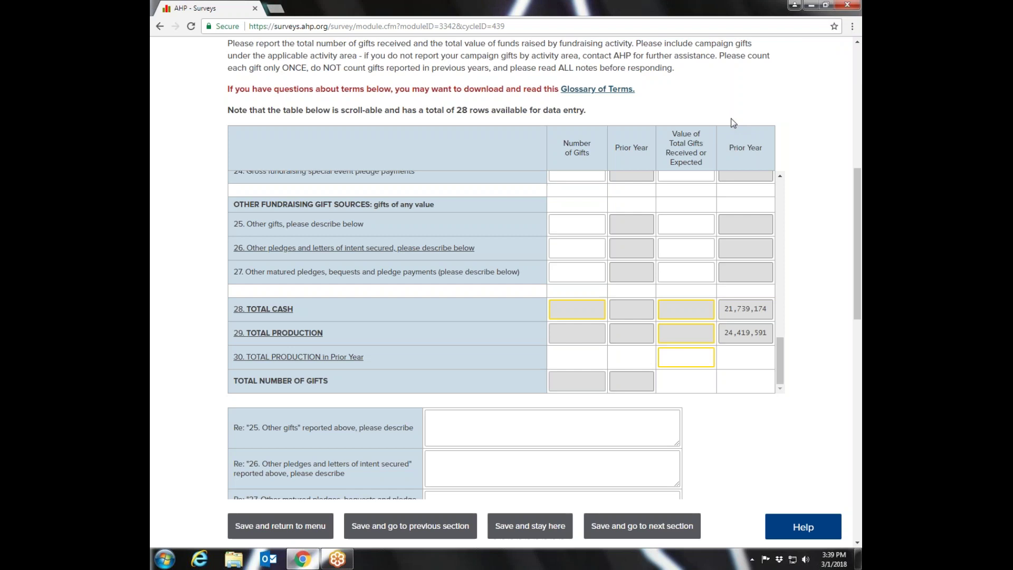
left_click(273, 528)
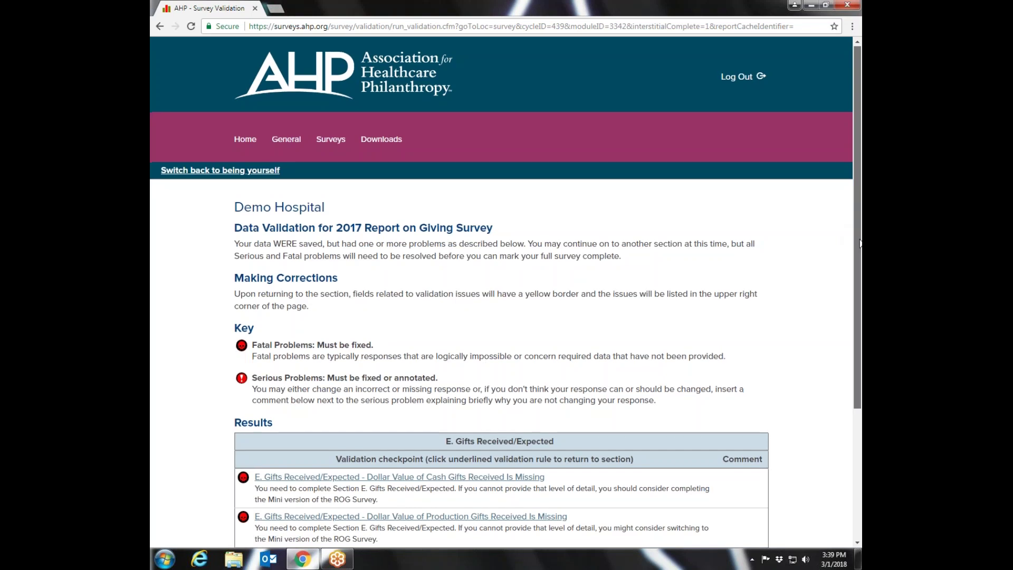
scroll(287, 501, "down", 4)
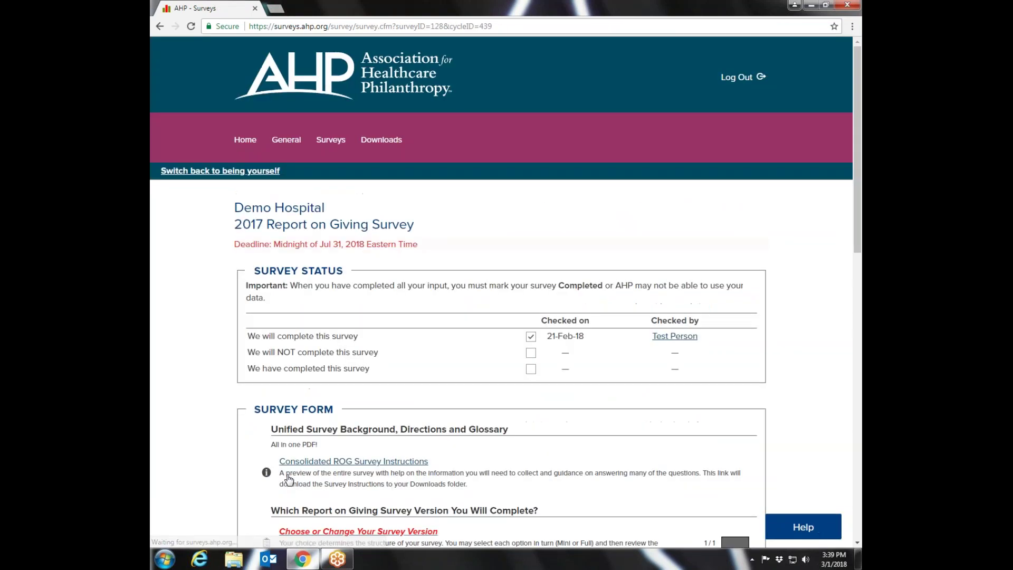
- Open section F, Endowment & Campaigns, hide its failed validations and review the Endowment Market Value and Campaign questions
left_click_drag(859, 162, 861, 350)
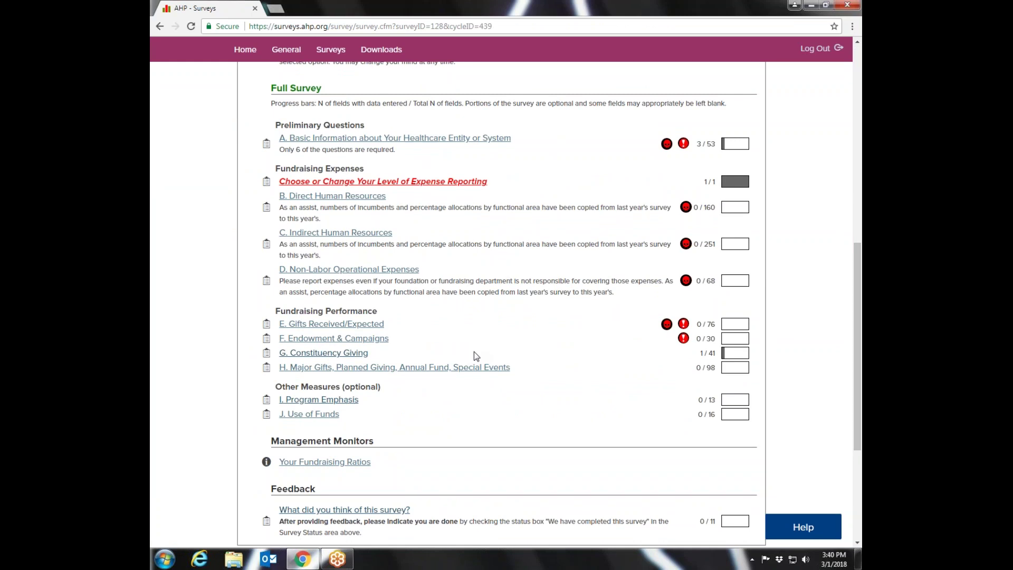
left_click(309, 339)
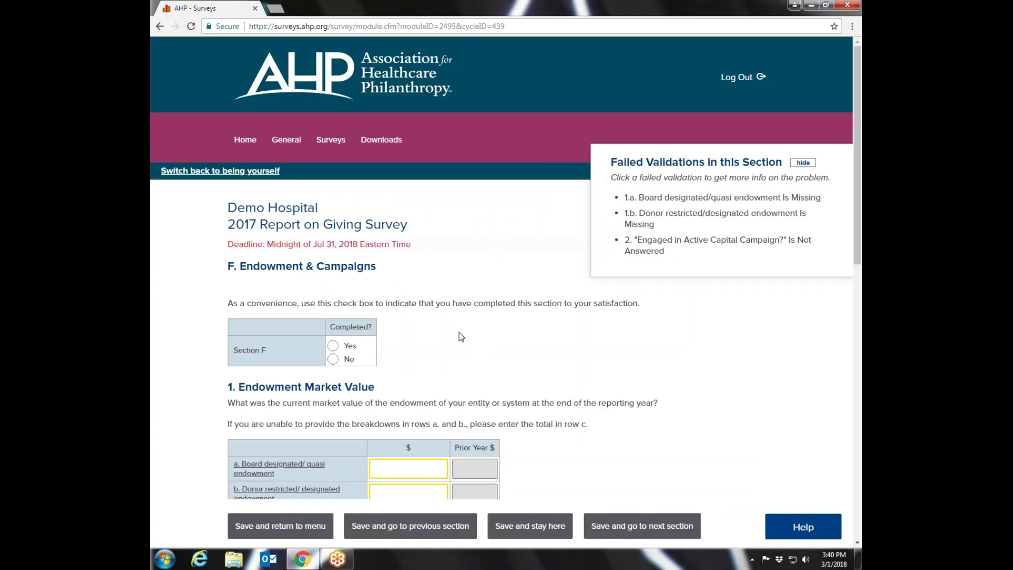
left_click(803, 163)
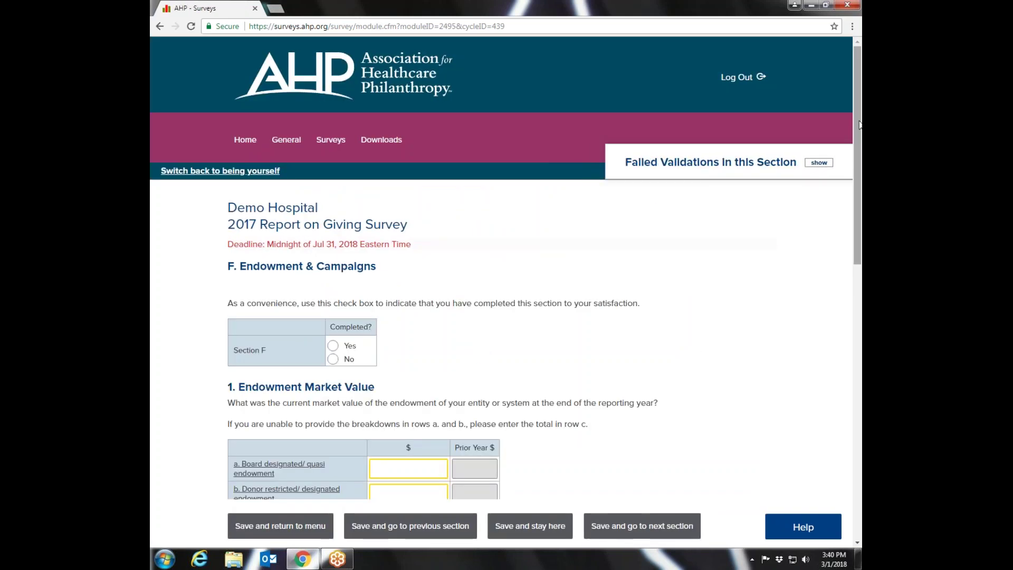
left_click_drag(858, 100, 858, 258)
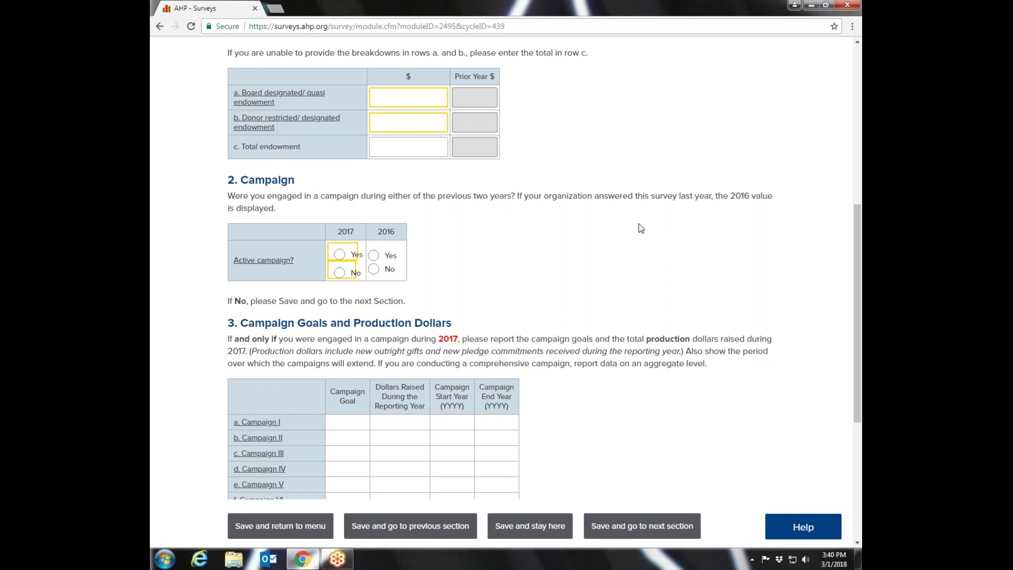
mouse_move(860, 312)
left_mouse_down()
mouse_move(860, 377)
mouse_move(861, 205)
mouse_move(861, 302)
left_mouse_up()
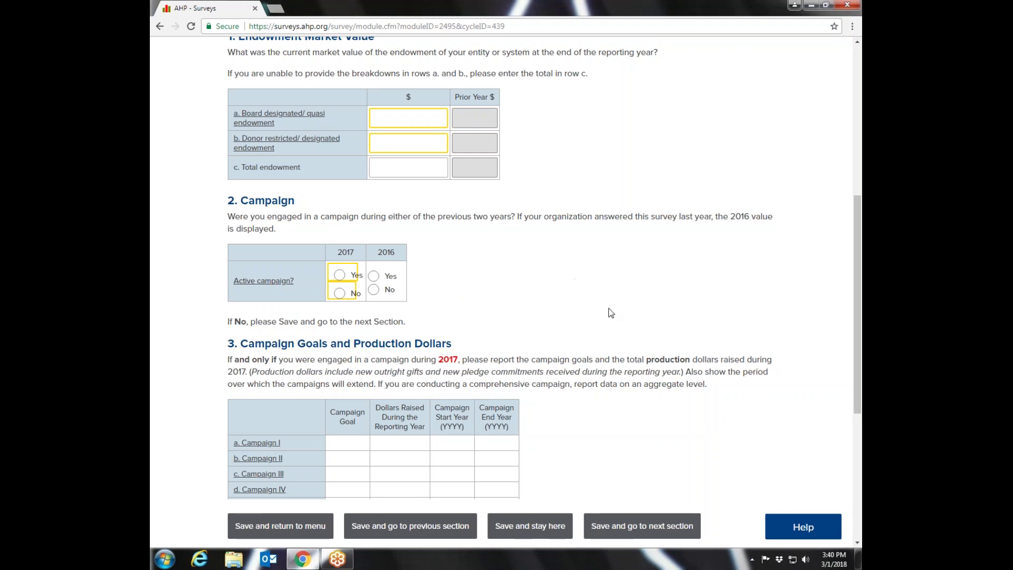
- Review the Campaign Goals and Production Dollars table and the Comments area, then save section F with return to the menu
scroll(854, 306, "down", 3)
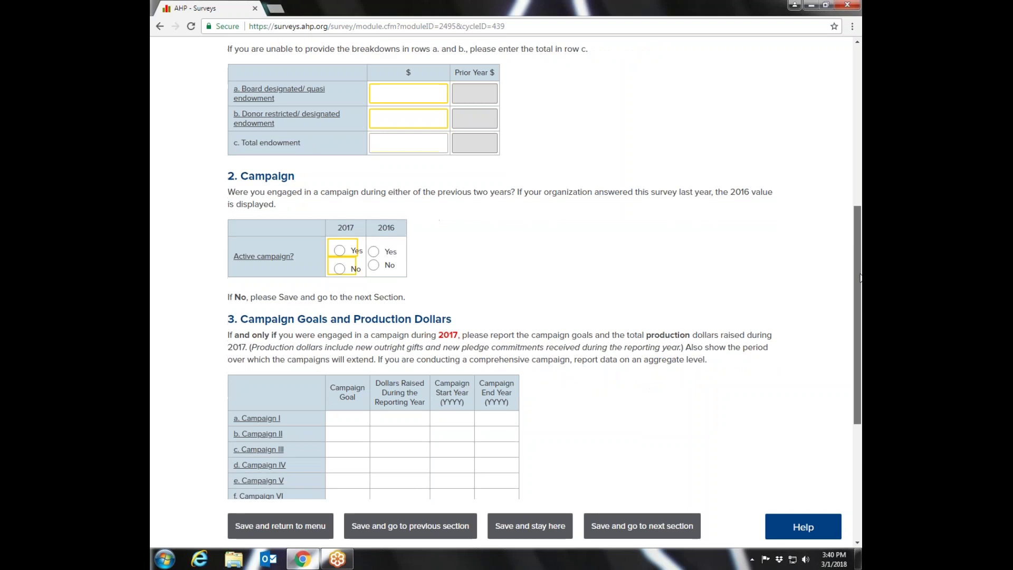
scroll(858, 344, "down", 1)
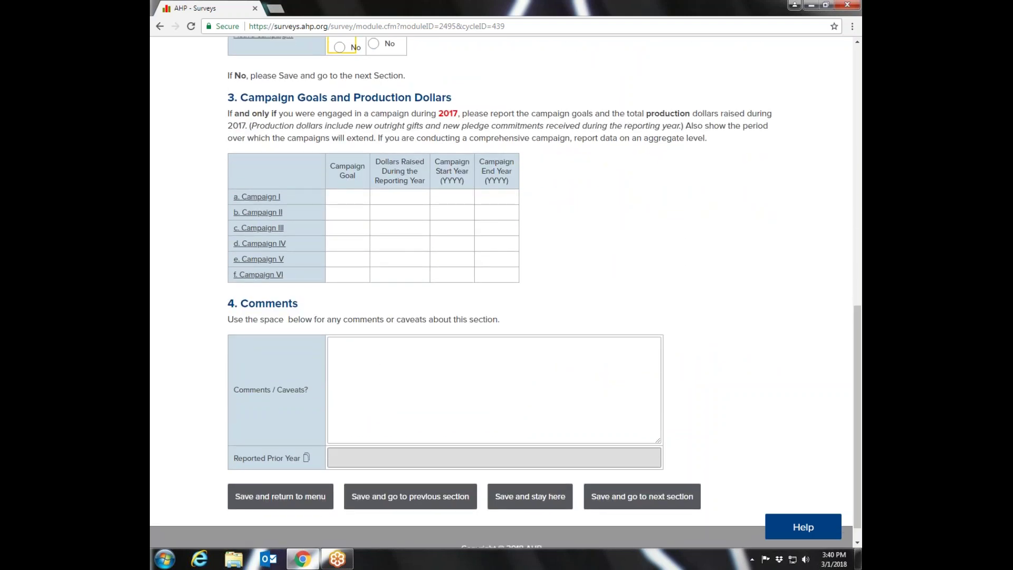
left_click(270, 500)
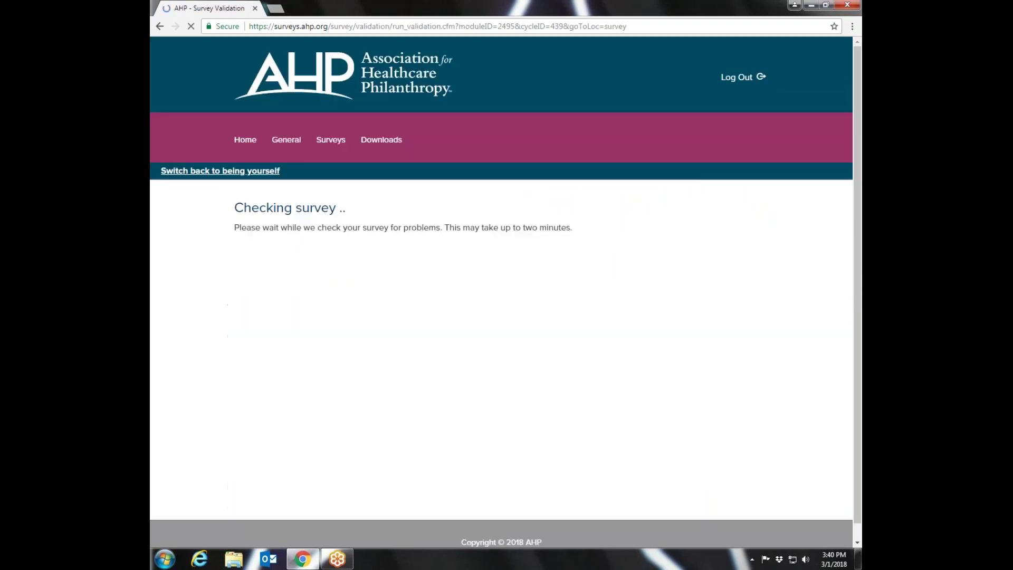
- Review section F's validation results, return to the survey menu and open section G, Constituency Giving
scroll(860, 341, "down", 2)
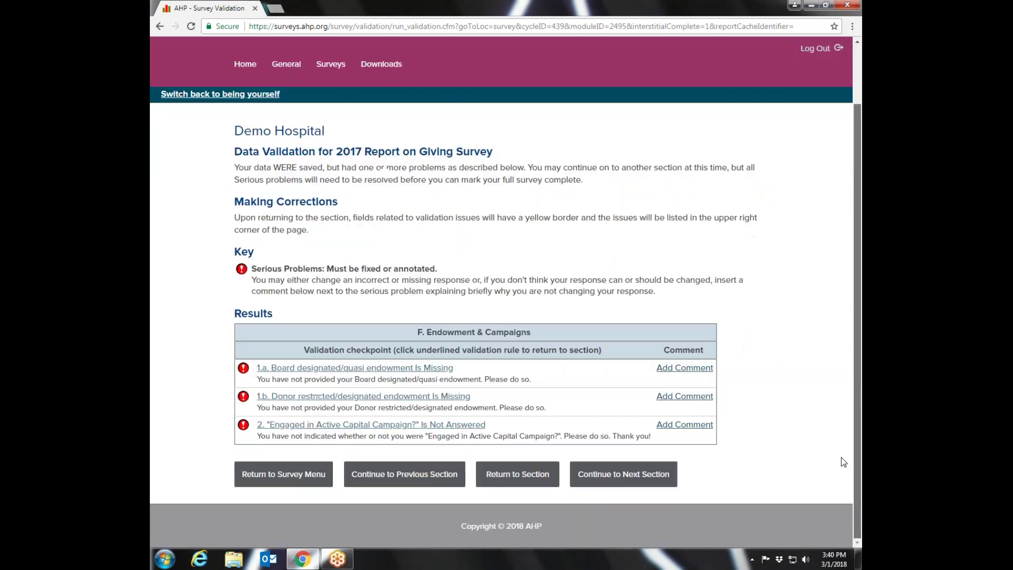
left_click(294, 487)
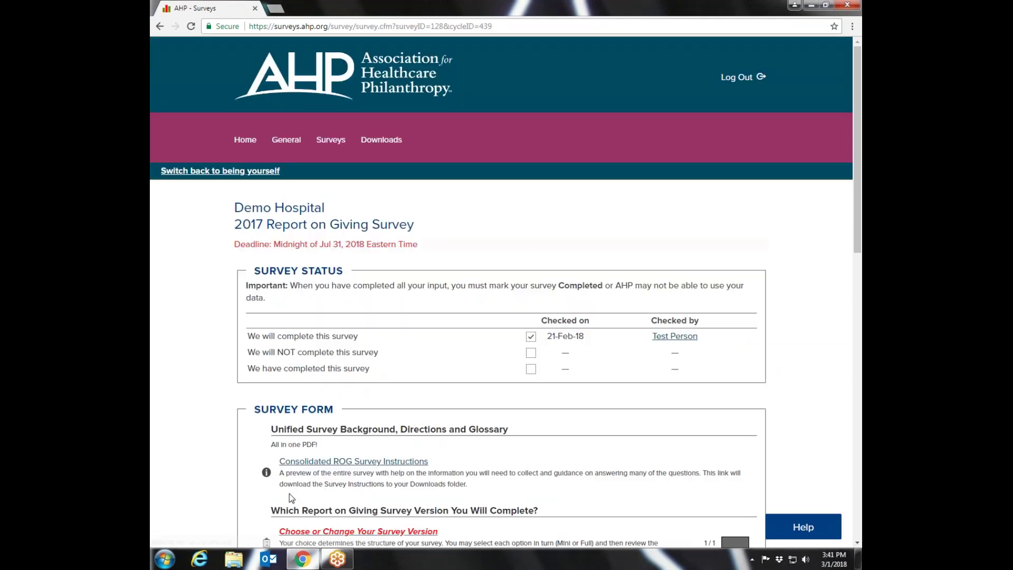
left_click_drag(858, 200, 859, 408)
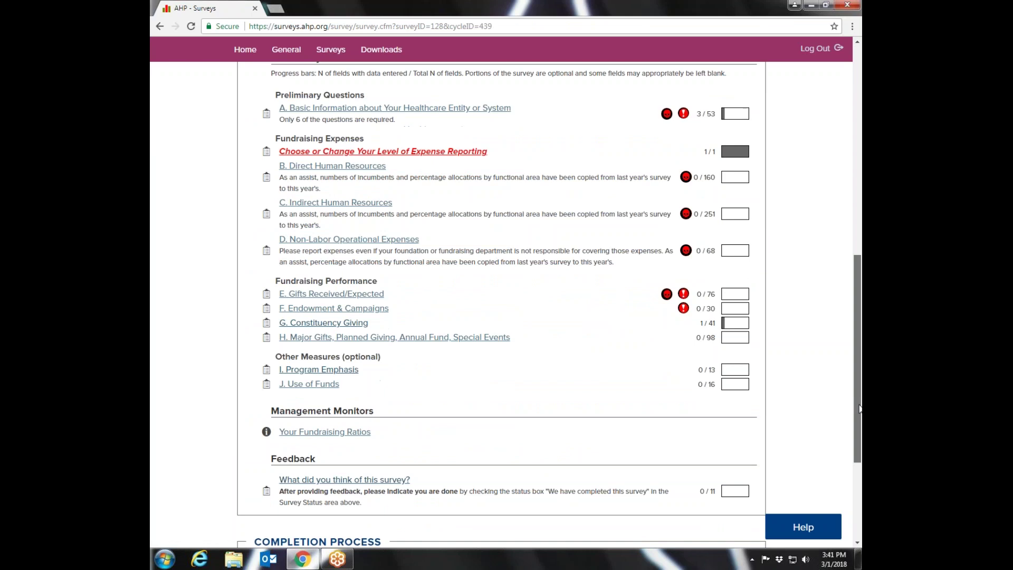
left_click(314, 325)
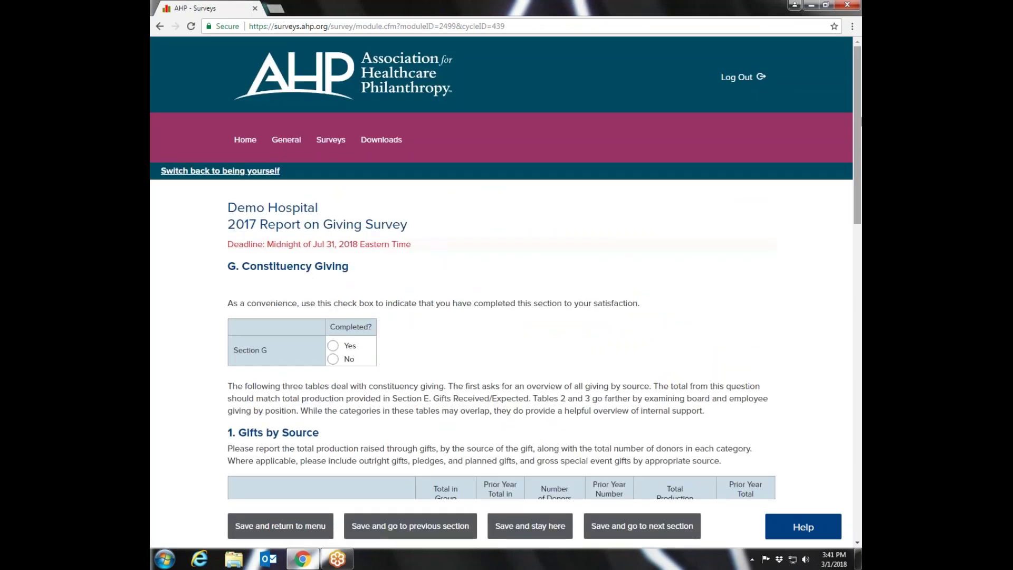
- Review the Gifts by Source table, then save section G and return to the survey menu
left_click_drag(859, 100, 861, 204)
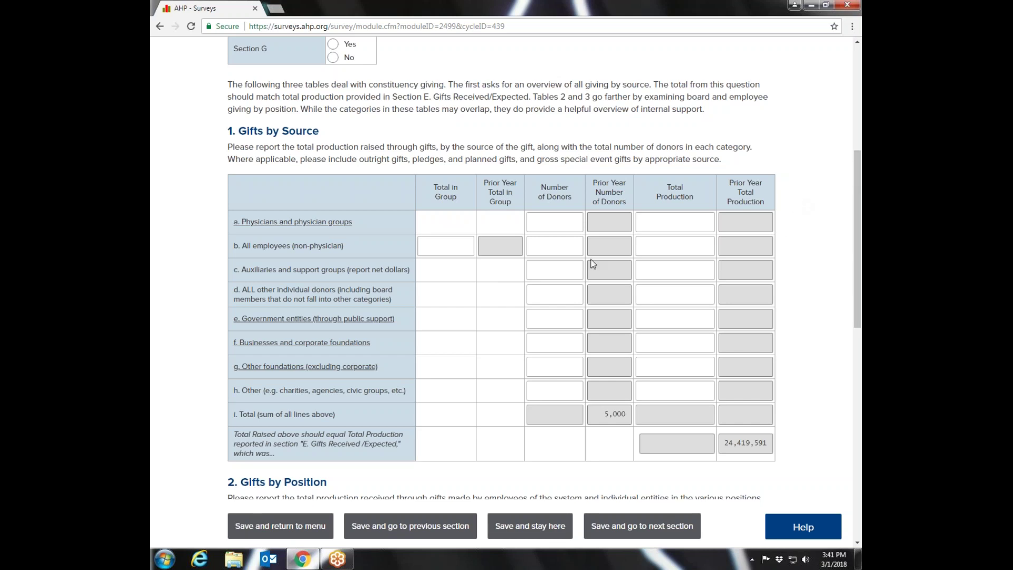
mouse_move(859, 274)
left_mouse_down()
mouse_move(860, 315)
mouse_move(860, 287)
left_mouse_up()
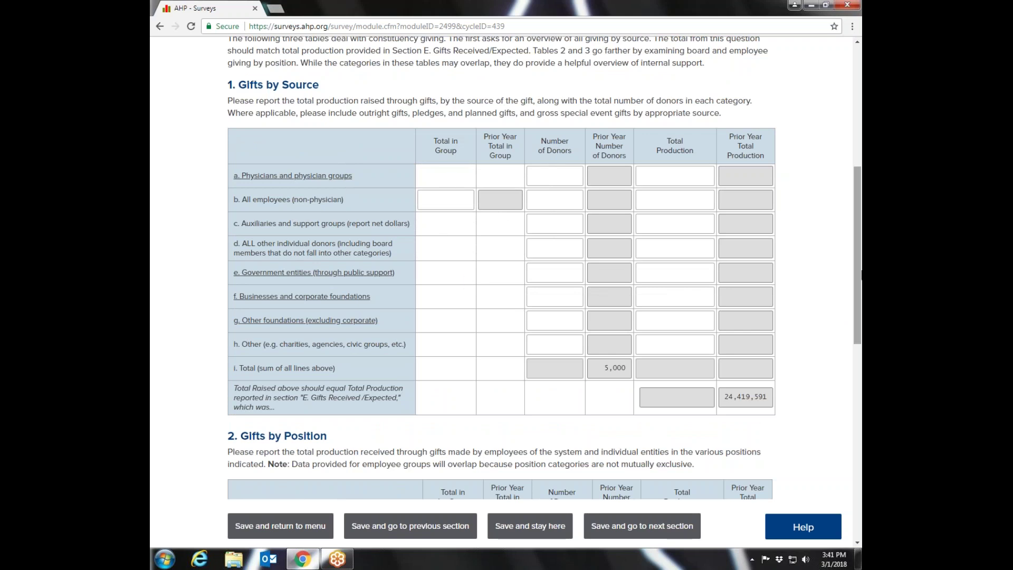
mouse_move(860, 271)
left_mouse_down()
mouse_move(861, 428)
mouse_move(860, 260)
left_mouse_up()
left_click(242, 536)
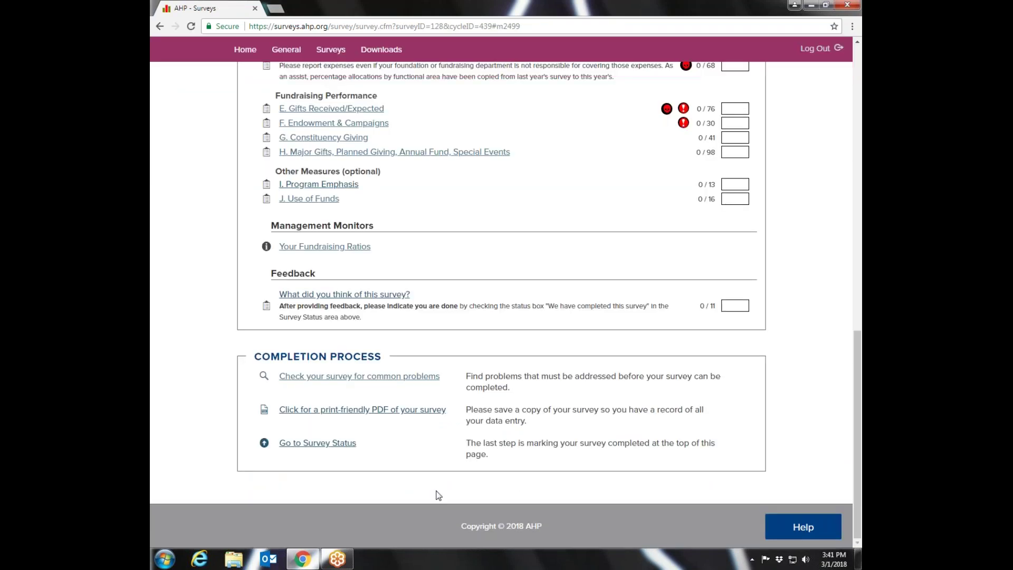
- Open section H and review its Major Gifts, Corporate and Foundation Gifts, and Planned Giving activity table
left_click(311, 153)
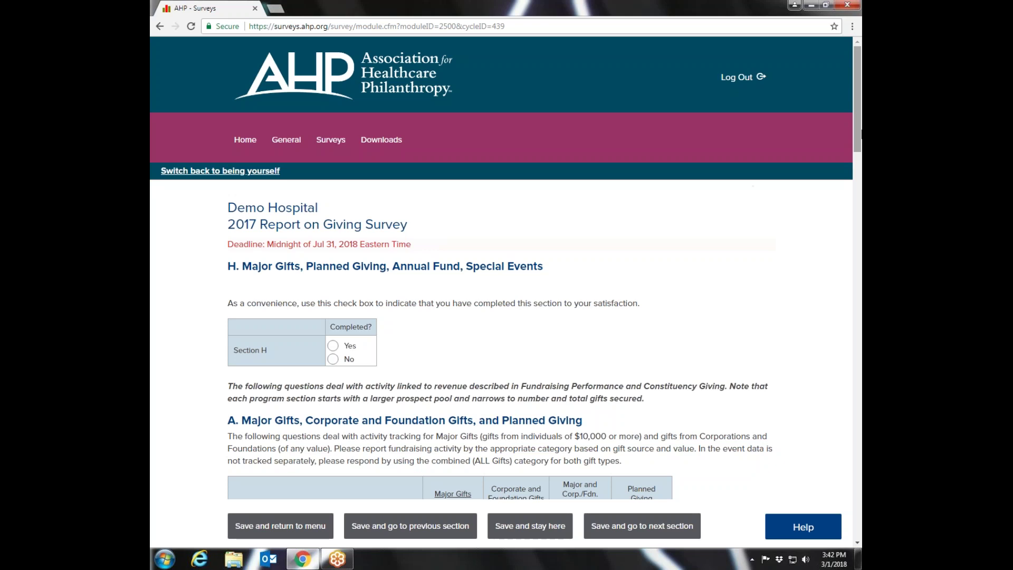
scroll(859, 108, "down", 1)
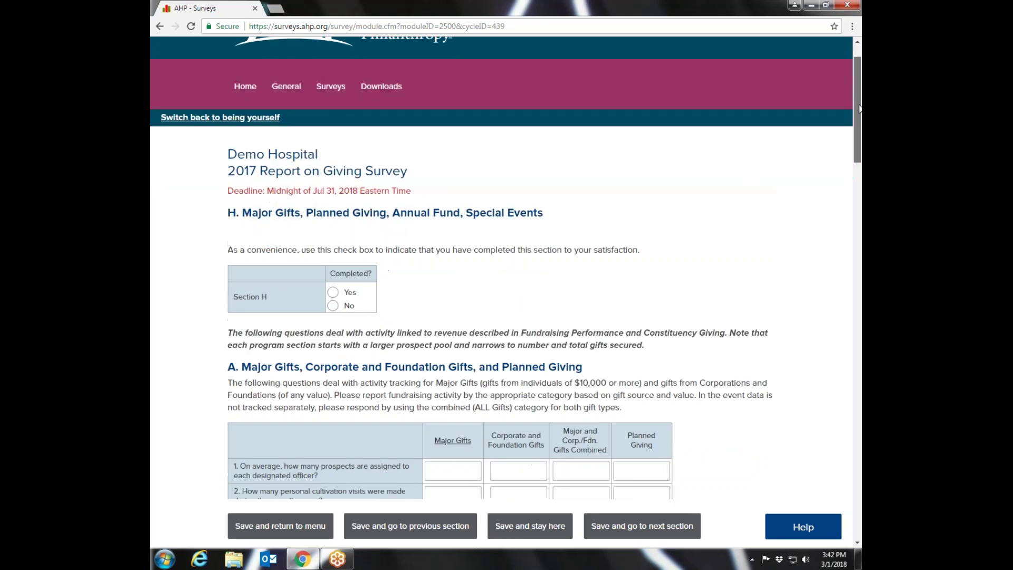
scroll(859, 108, "down", 3)
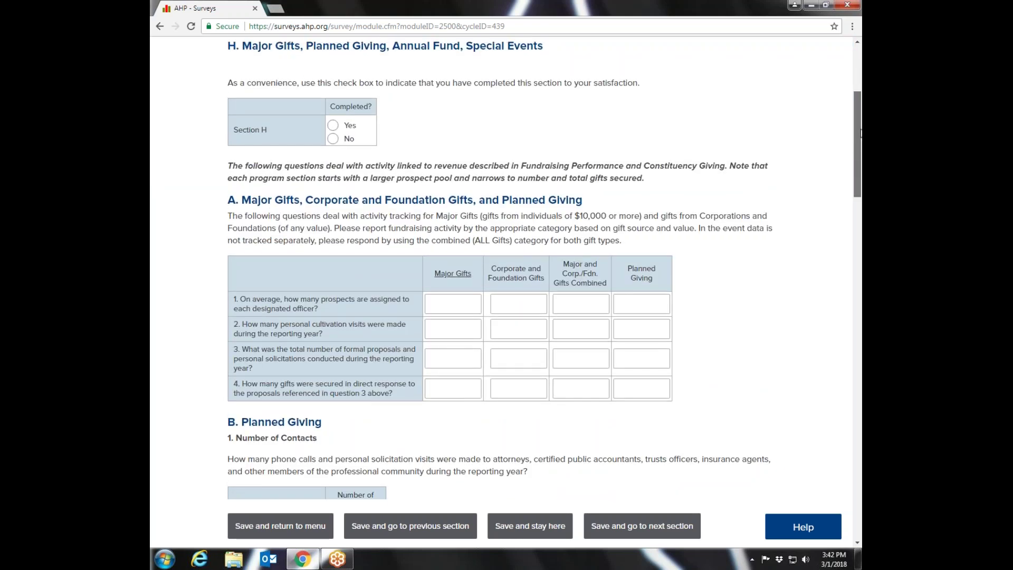
left_click_drag(860, 132, 860, 155)
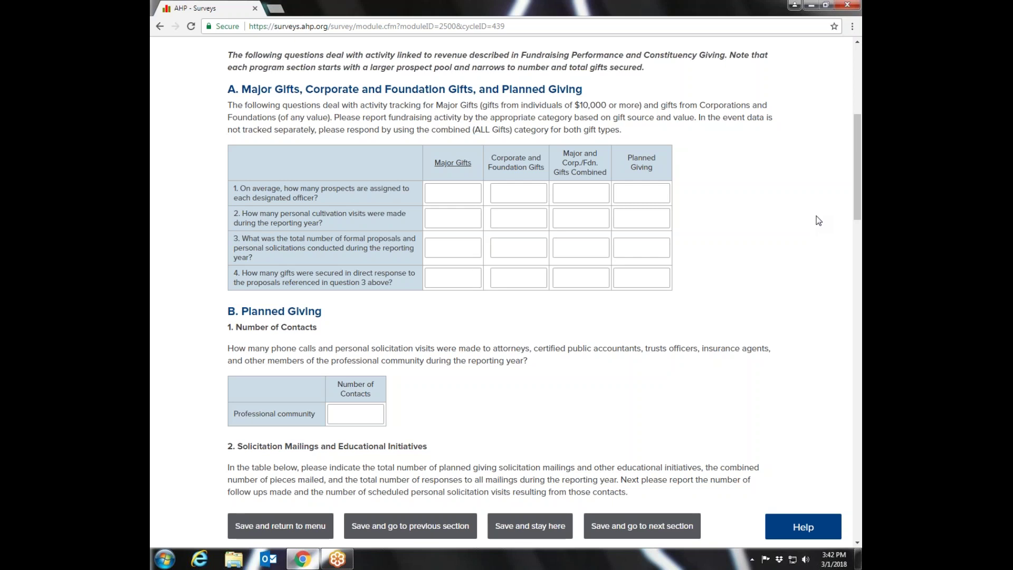
- Review section H's questions from Planned Giving through Special Events, then save the section and return to the survey menu
left_click_drag(856, 171, 857, 227)
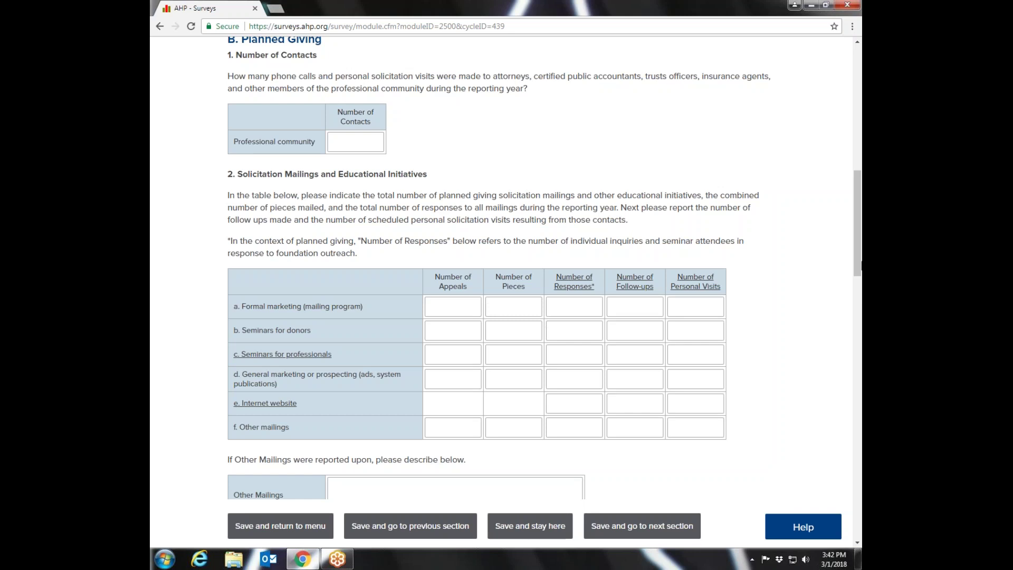
scroll(858, 265, "down", 3)
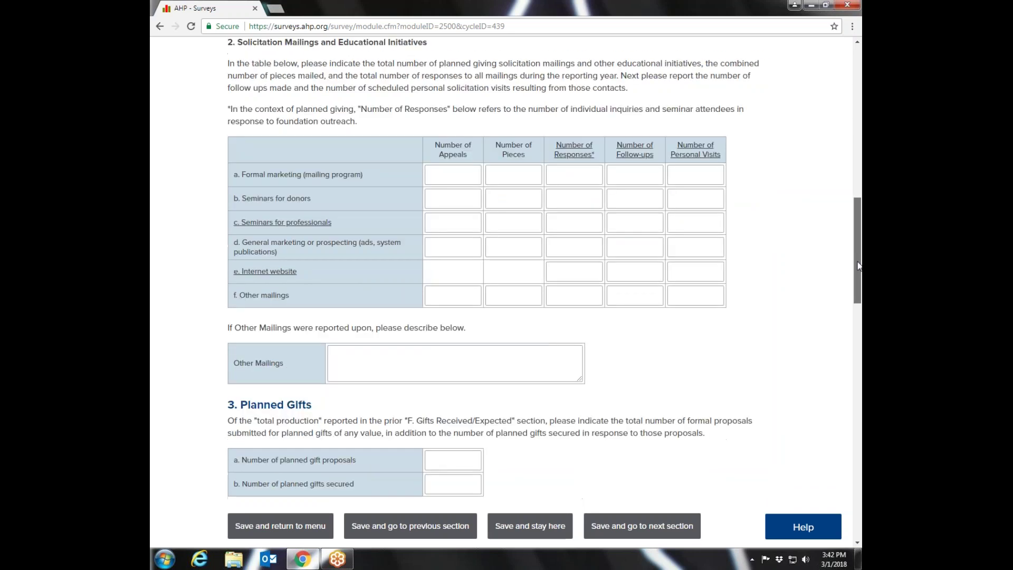
left_click_drag(858, 265, 861, 429)
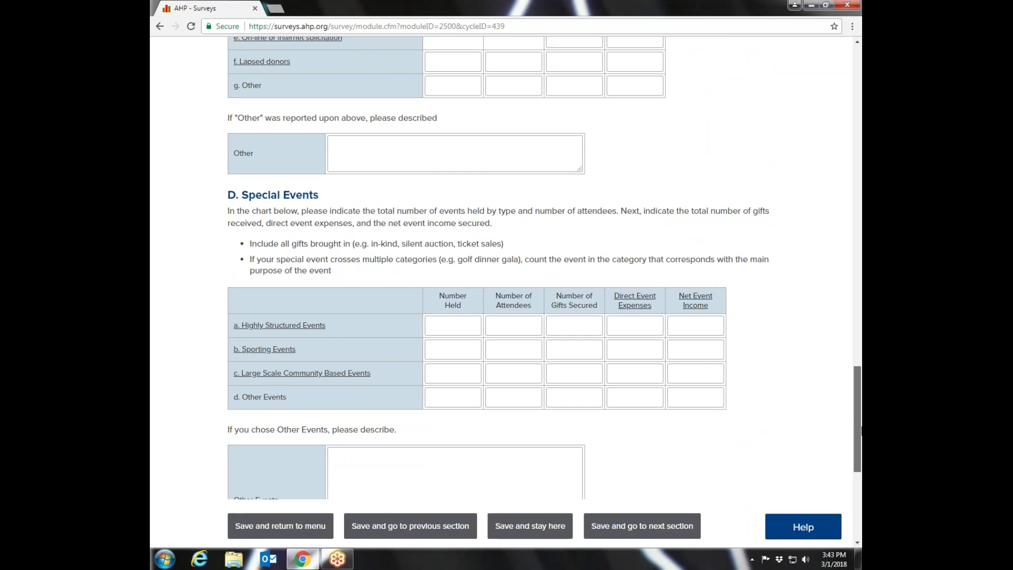
left_click_drag(860, 430, 862, 230)
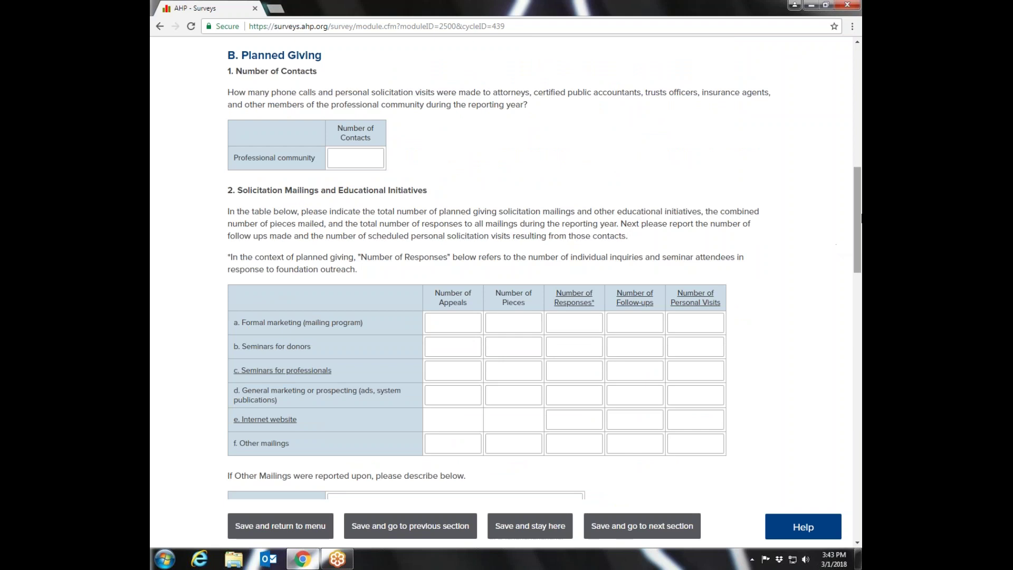
left_click(278, 530)
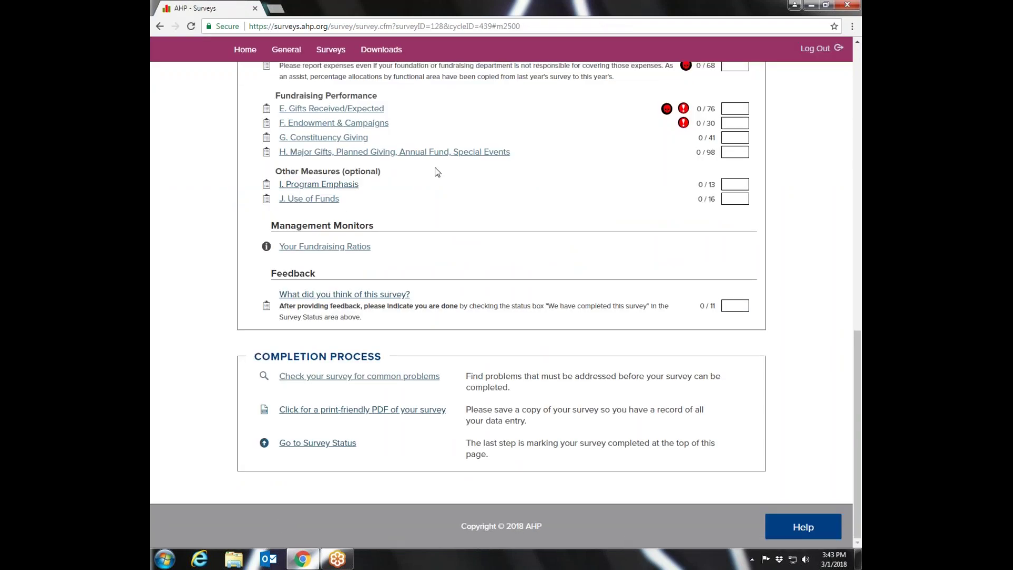
- Open section I, Program Emphasis, review the Level of Emphasis table and comments area, then save with return to the menu
left_click(303, 185)
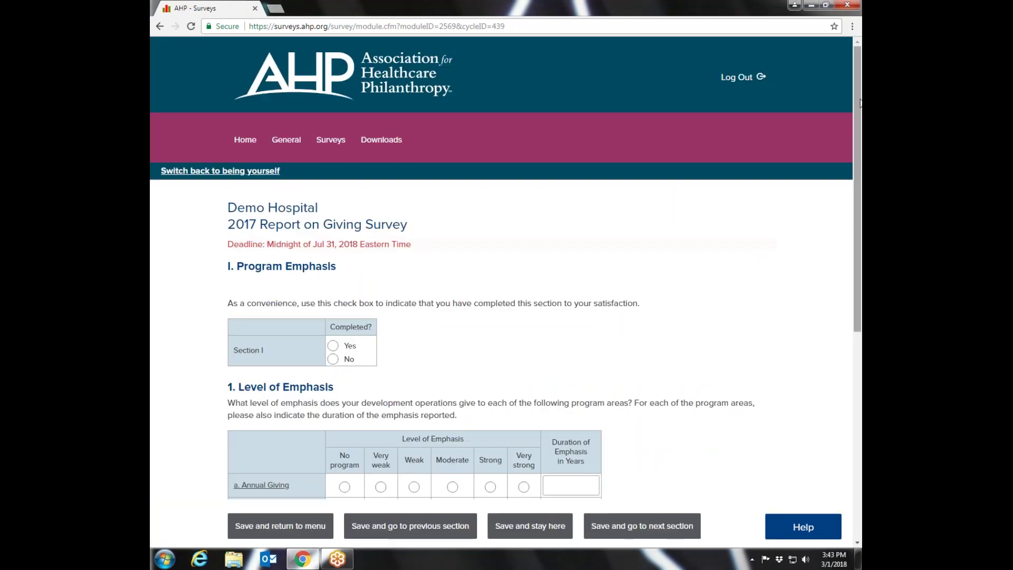
scroll(834, 128, "down", 5)
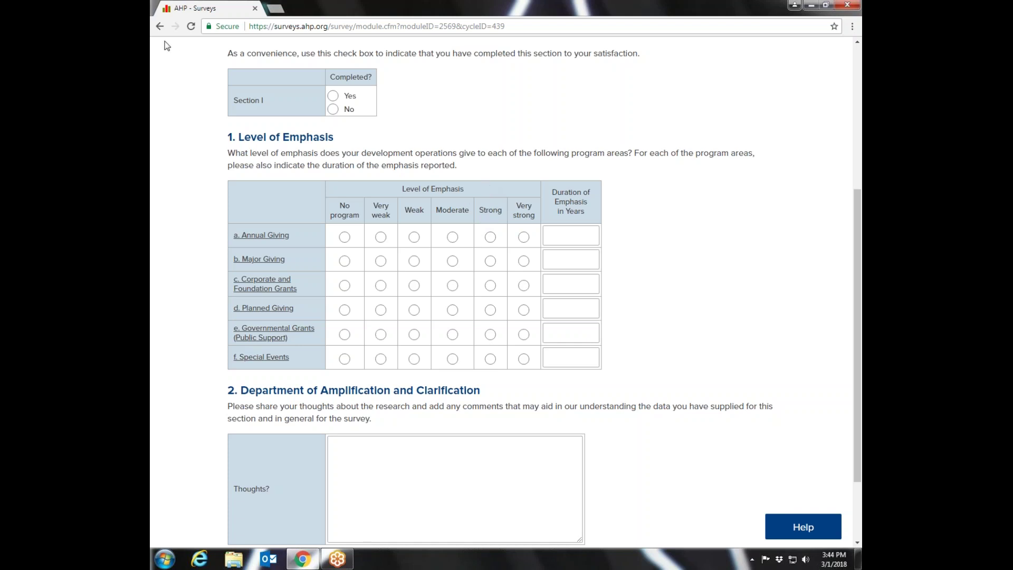
left_click_drag(852, 230, 858, 306)
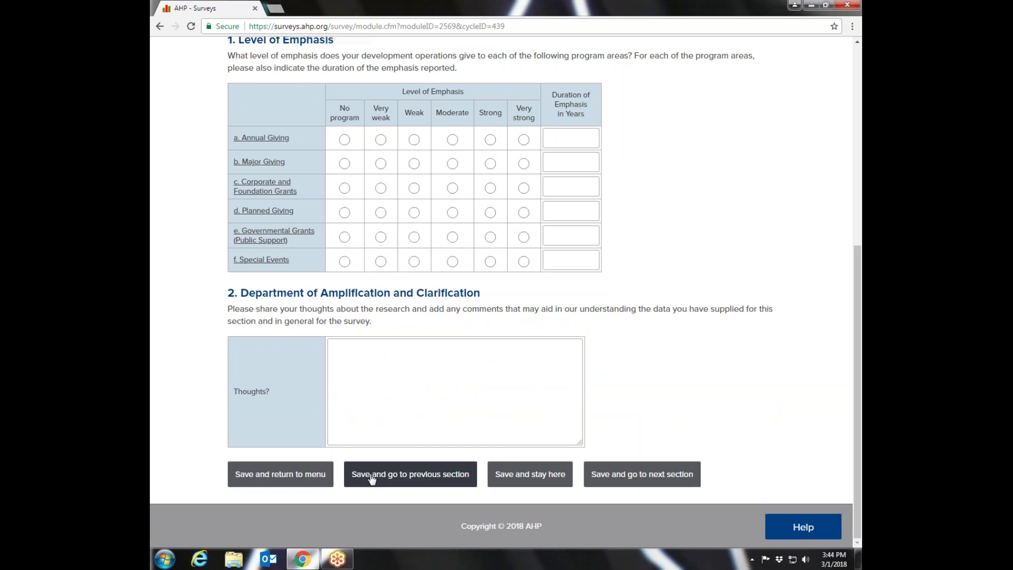
left_click(266, 475)
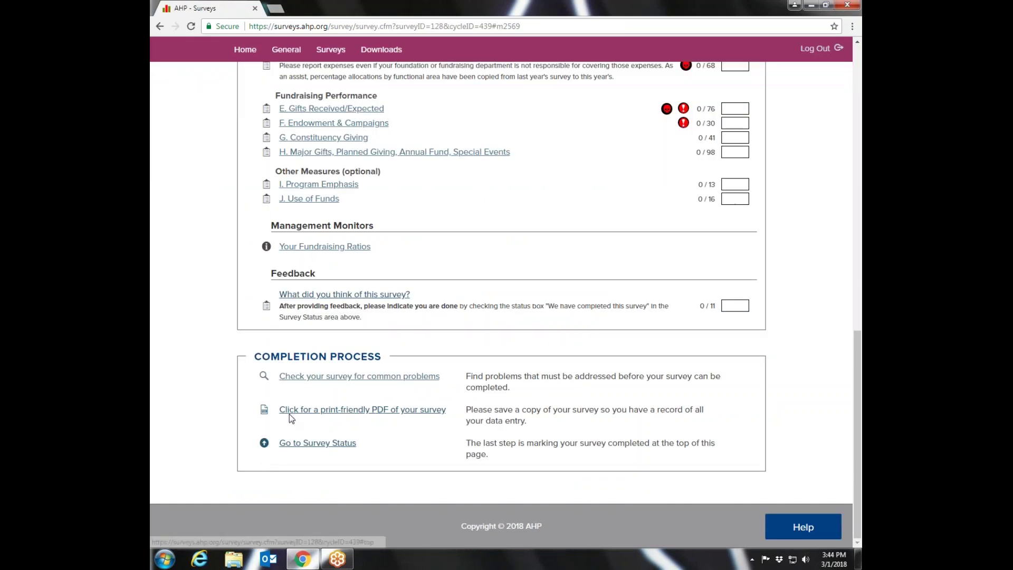
- Open section J, Use of Funds, review the Distribution of Funds table, then save with return to the menu
left_click(304, 199)
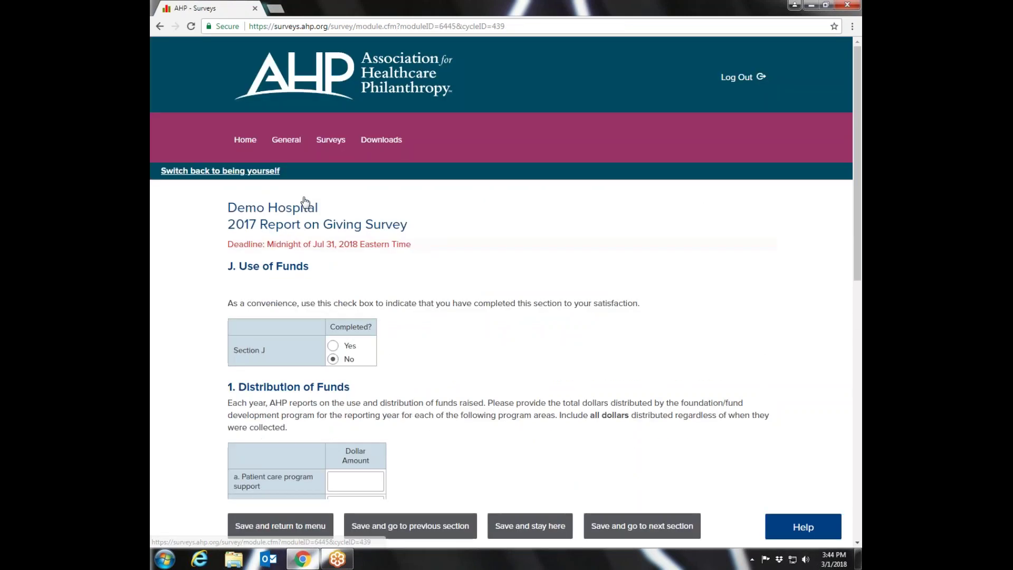
left_click_drag(858, 111, 859, 234)
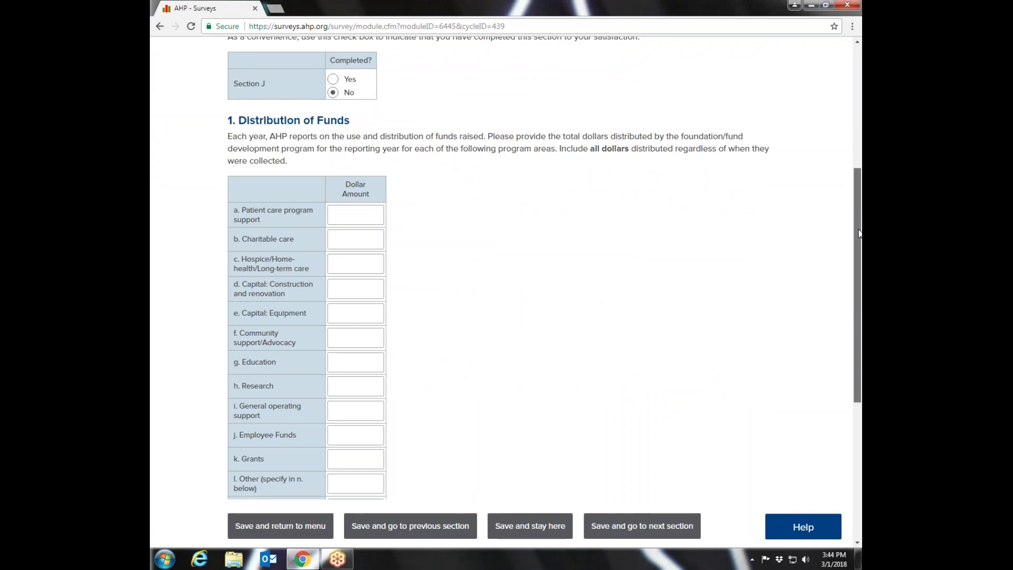
left_click_drag(859, 234, 859, 231)
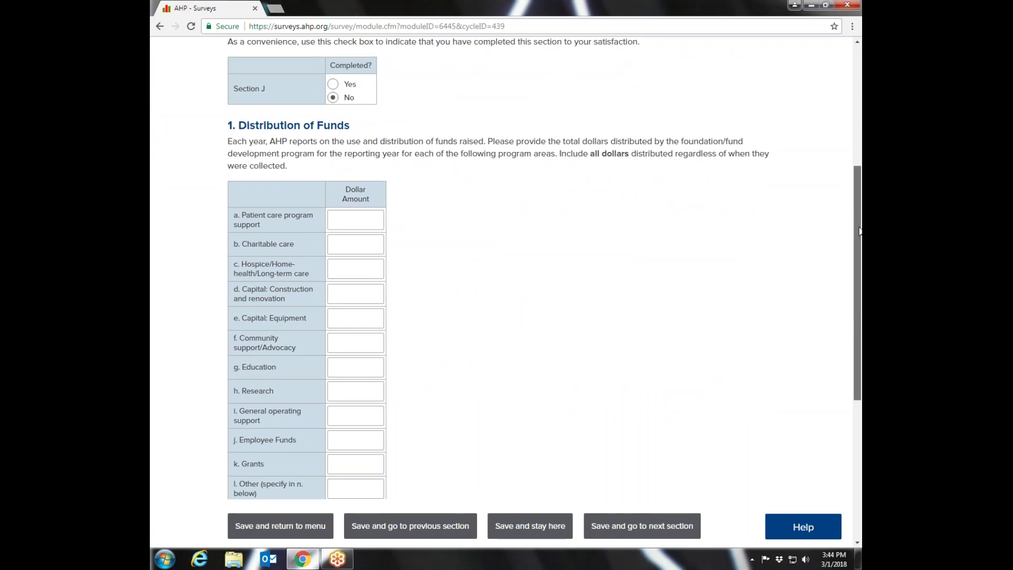
left_click_drag(858, 231, 859, 218)
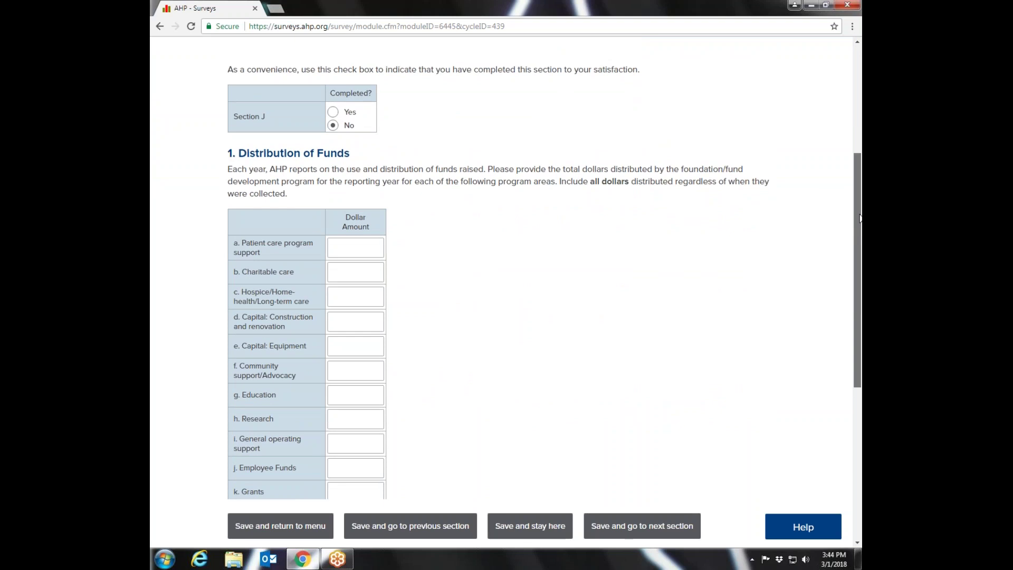
left_click_drag(859, 218, 859, 255)
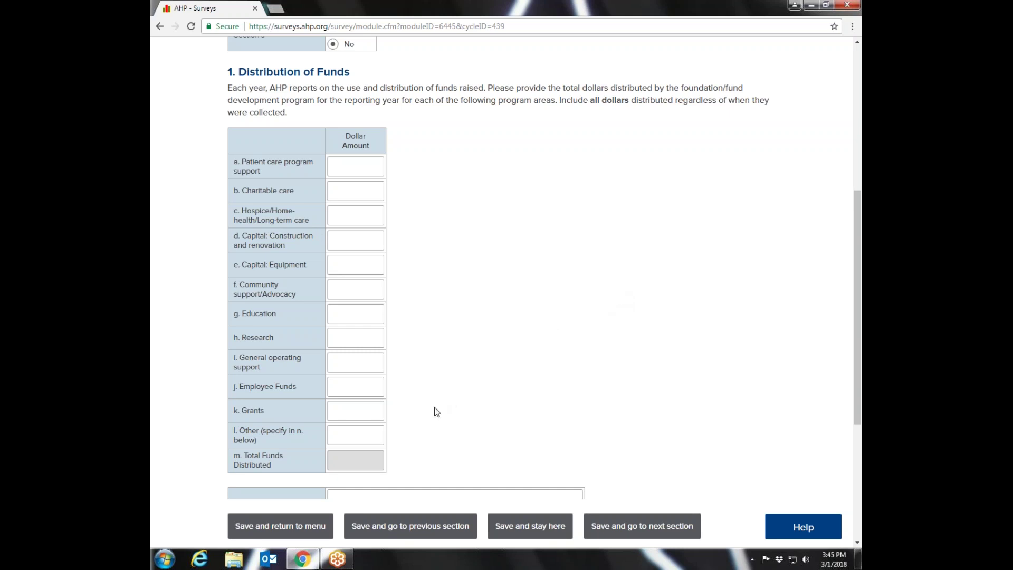
left_click(286, 527)
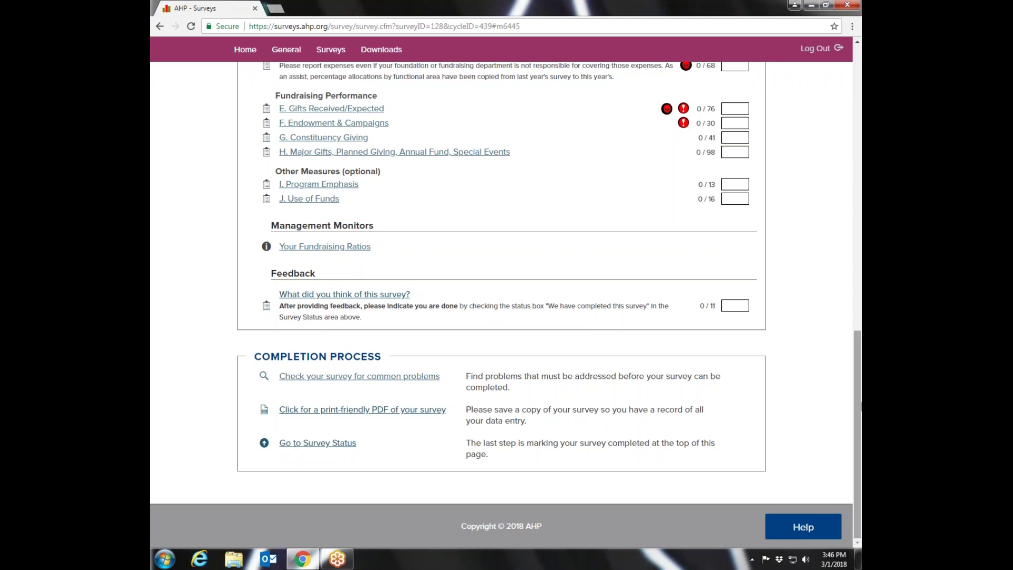
- Examine the Survey Status options on the survey menu, then open Your Fundraising Ratios under Management Monitors
left_click_drag(859, 407, 853, 157)
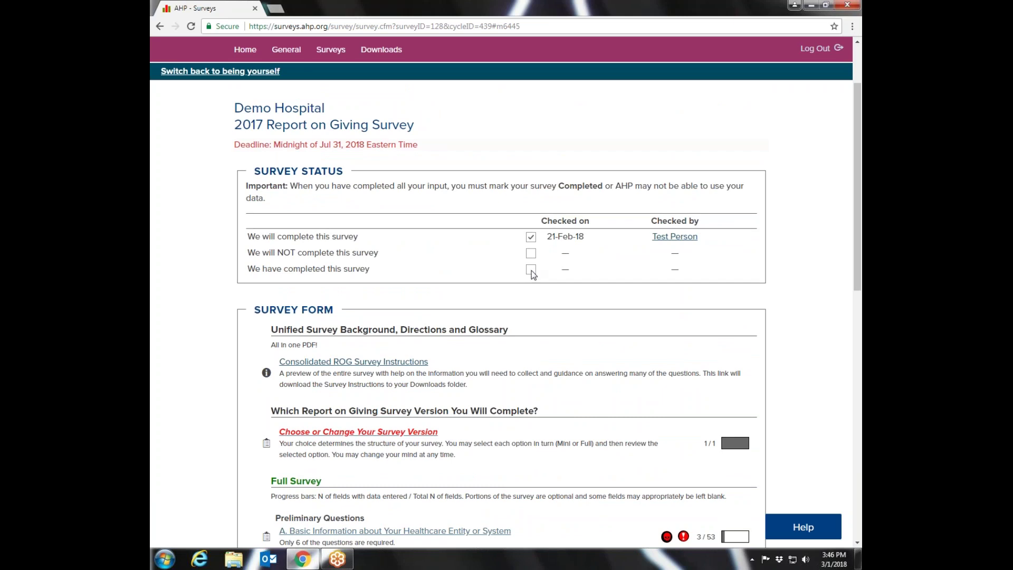
left_click_drag(858, 200, 858, 432)
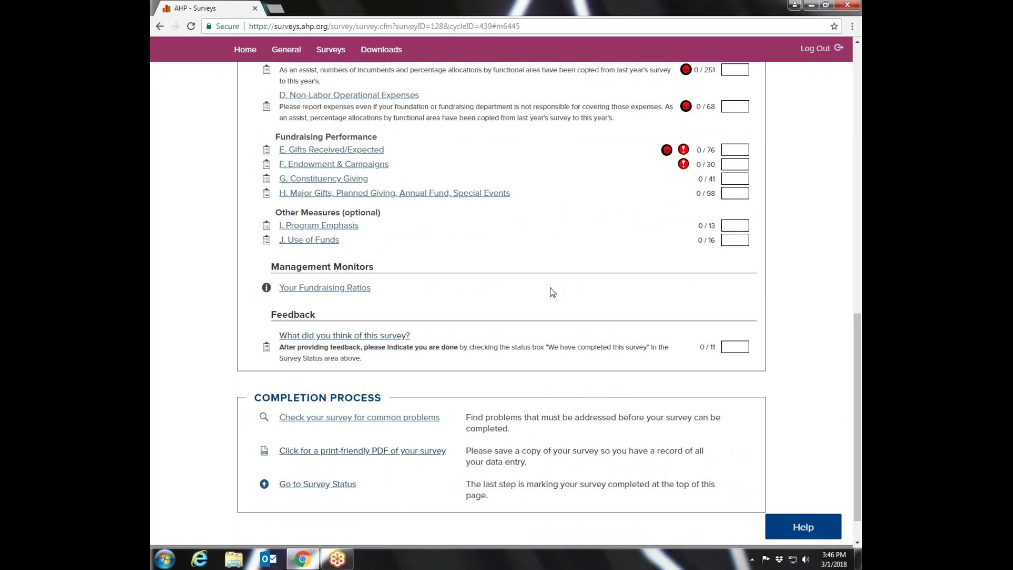
left_click(309, 289)
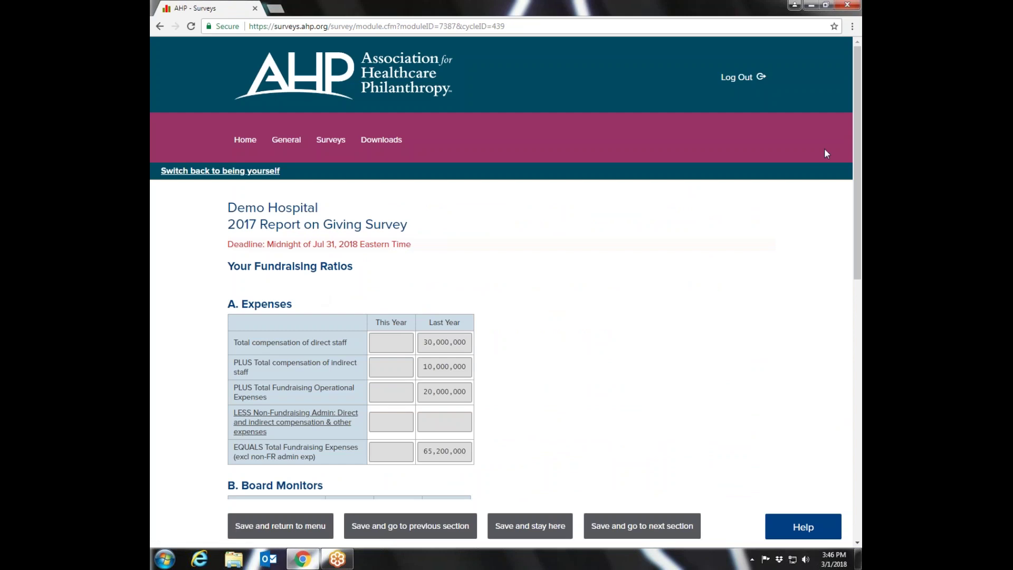
- Review the Expenses and Board Monitors tables of the fundraising ratios, glancing at the Cash ratios below
left_click_drag(859, 135, 861, 249)
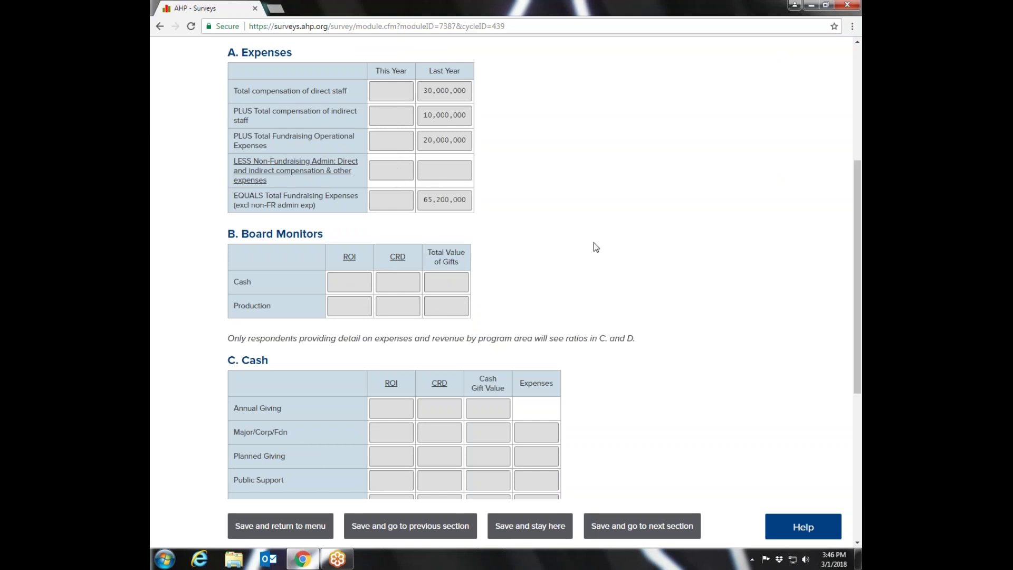
scroll(858, 280, "down", 3)
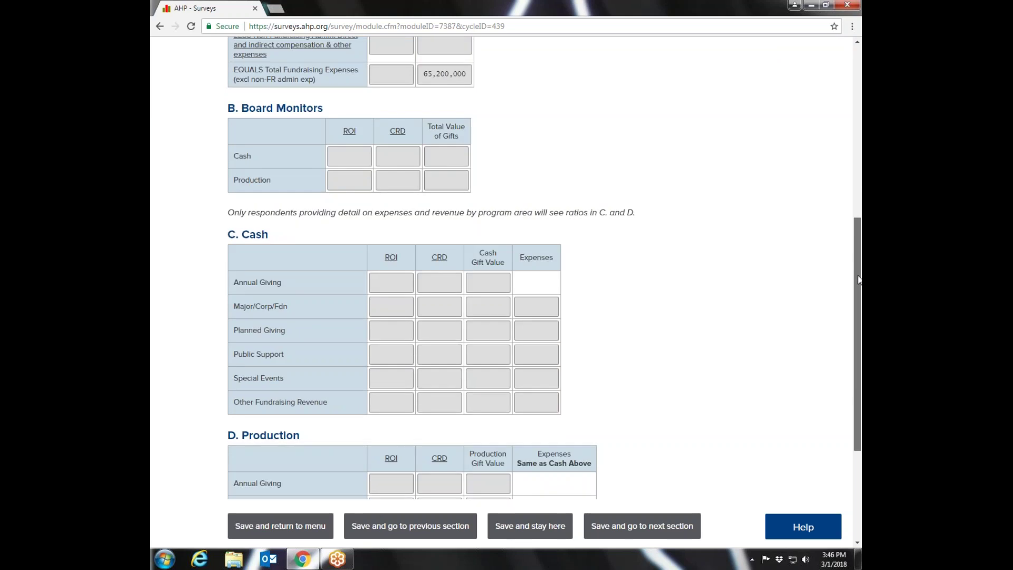
left_click_drag(859, 280, 858, 211)
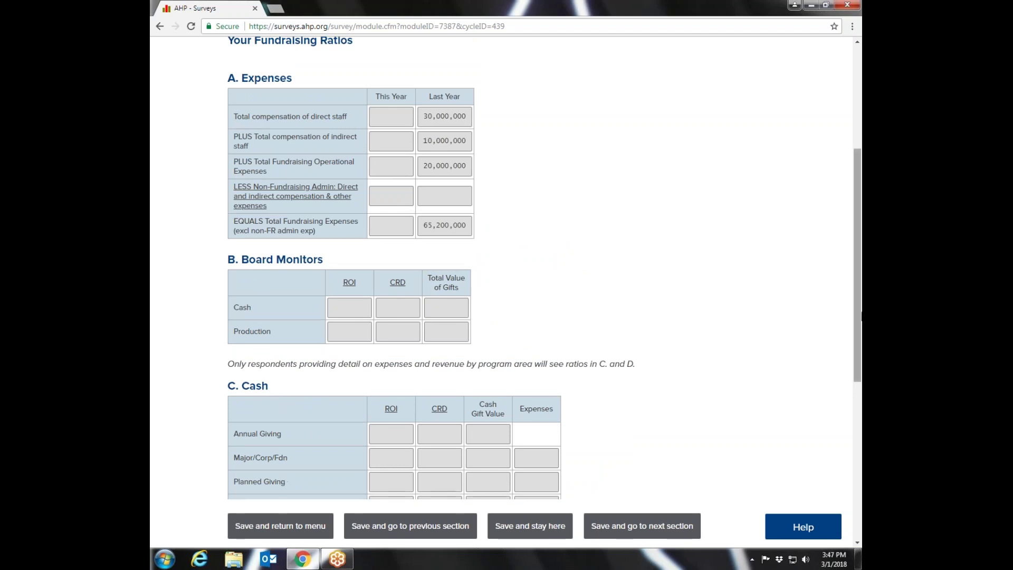
- Review the Cash and Production ratio tables by program area, then save the fundraising ratios with return to the survey menu
left_click_drag(859, 298, 860, 422)
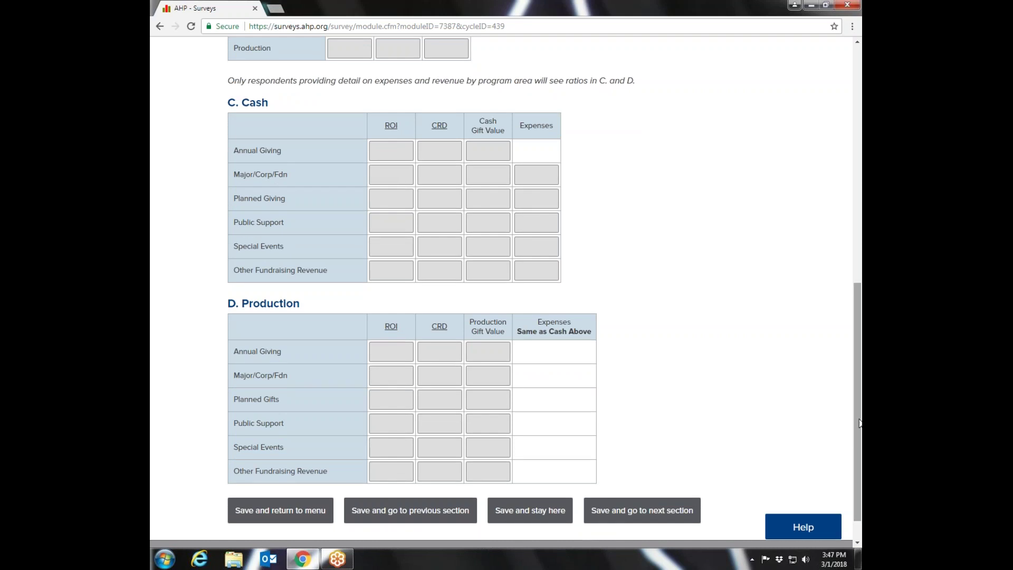
left_click_drag(860, 380, 861, 400)
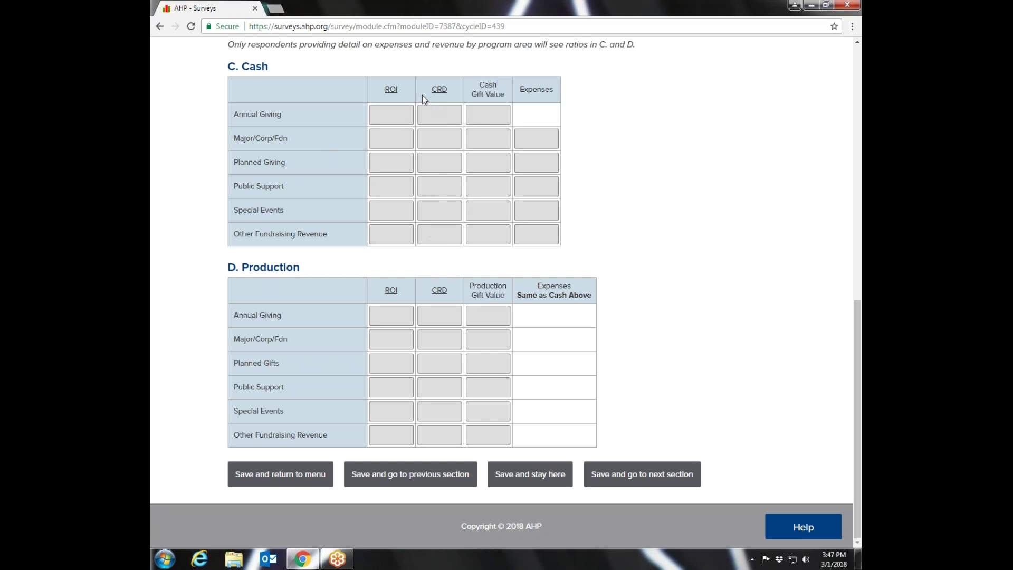
mouse_move(388, 99)
left_click_drag(859, 376, 849, 161)
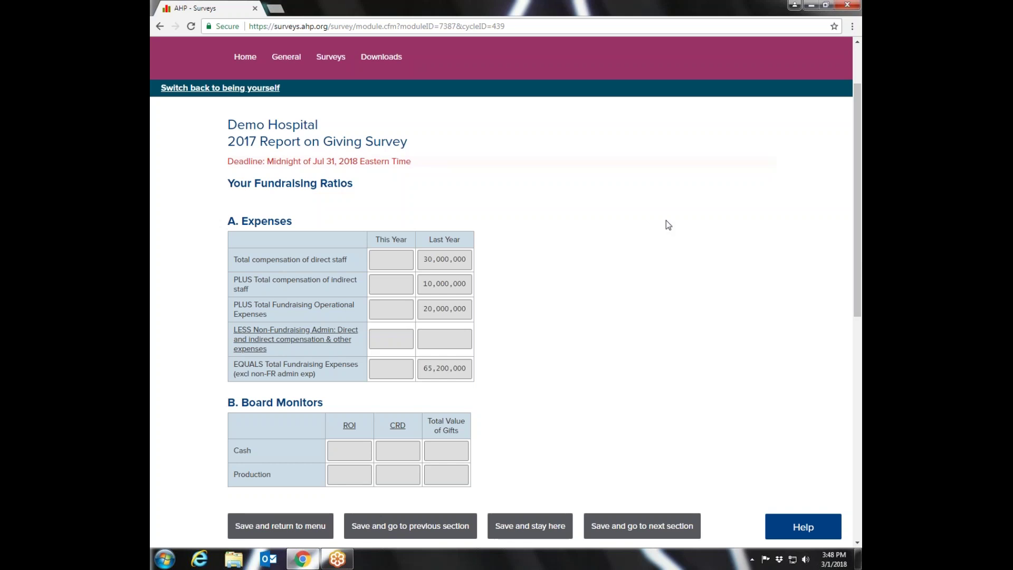
left_click(274, 529)
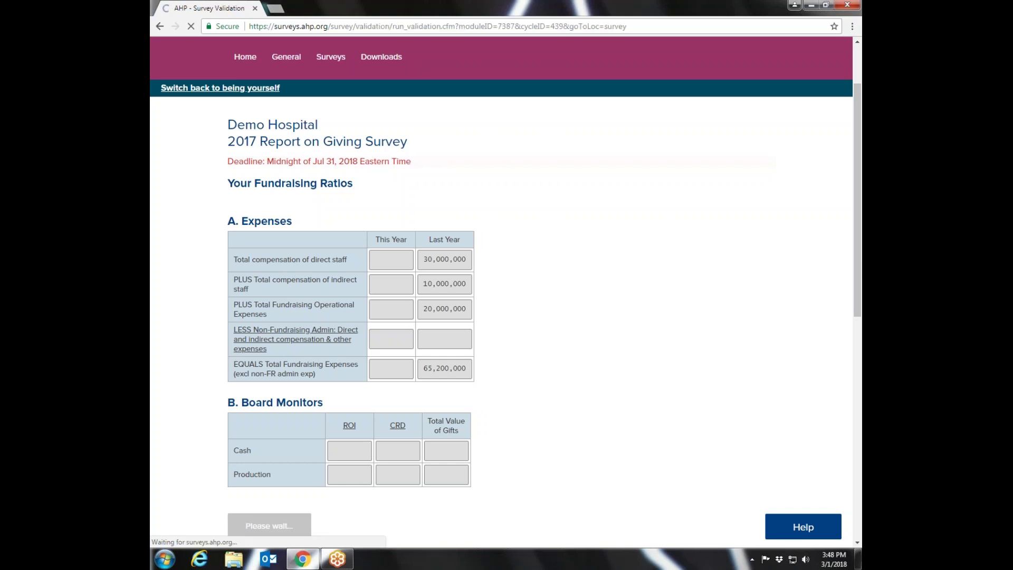